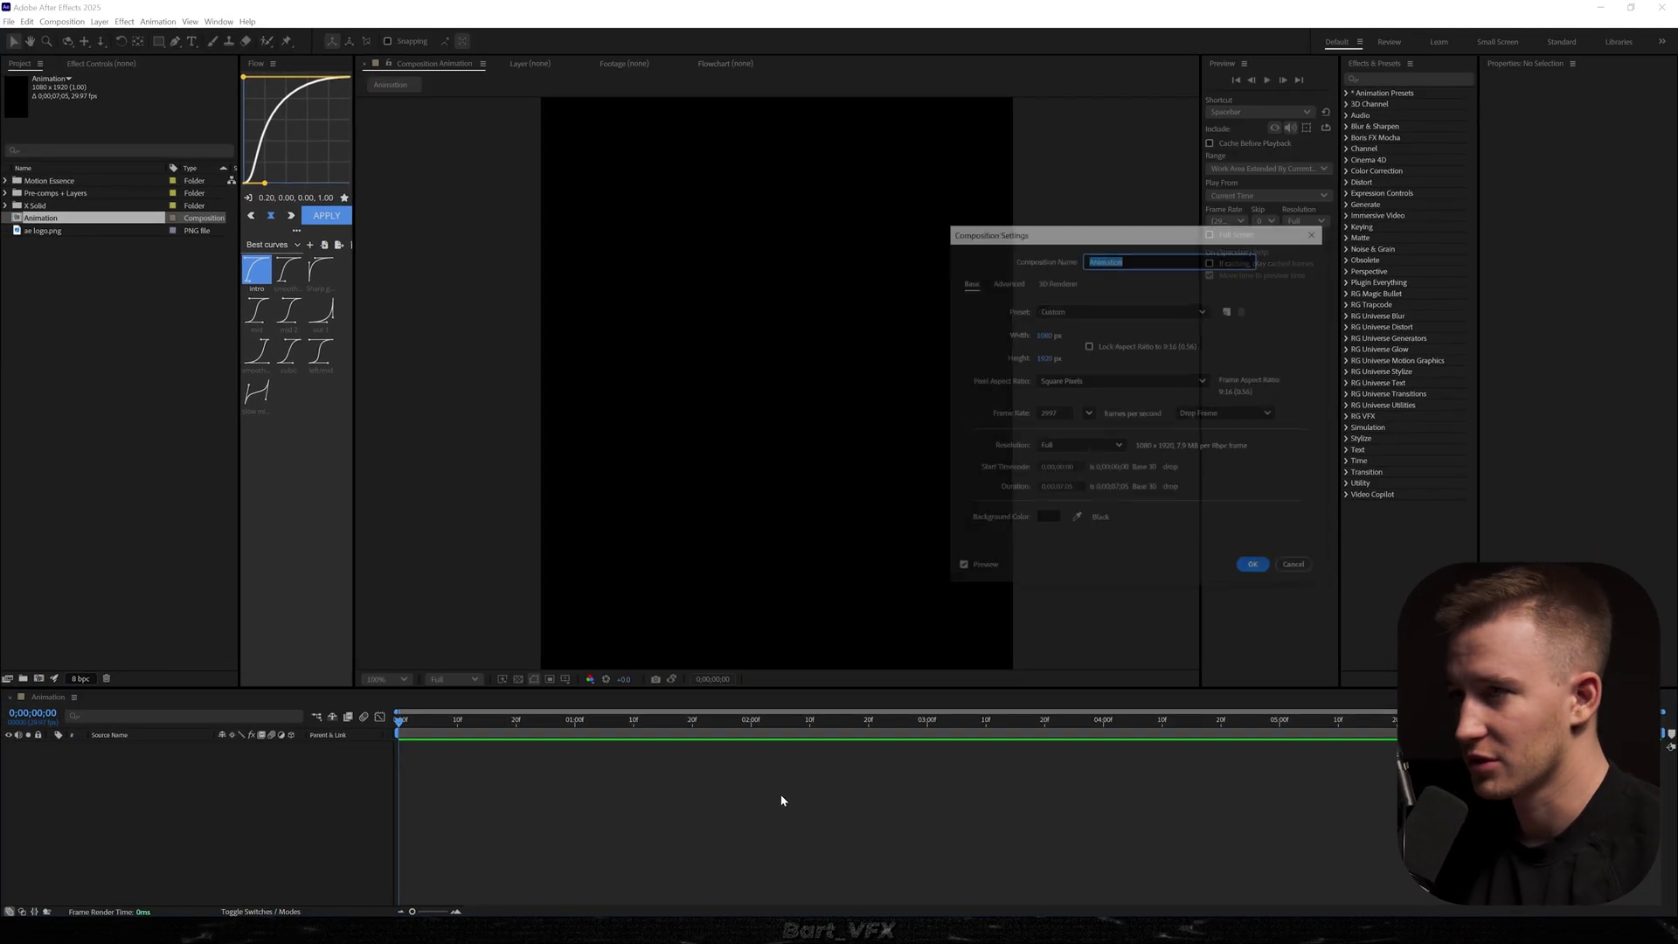
# Draw a rounded rectangle about 751 by 813 px centred in the Animation composition, with roundness raised to about 271
pyautogui.press('Return')
pyautogui.moveTo(158, 41); pyautogui.dragTo(210, 57)
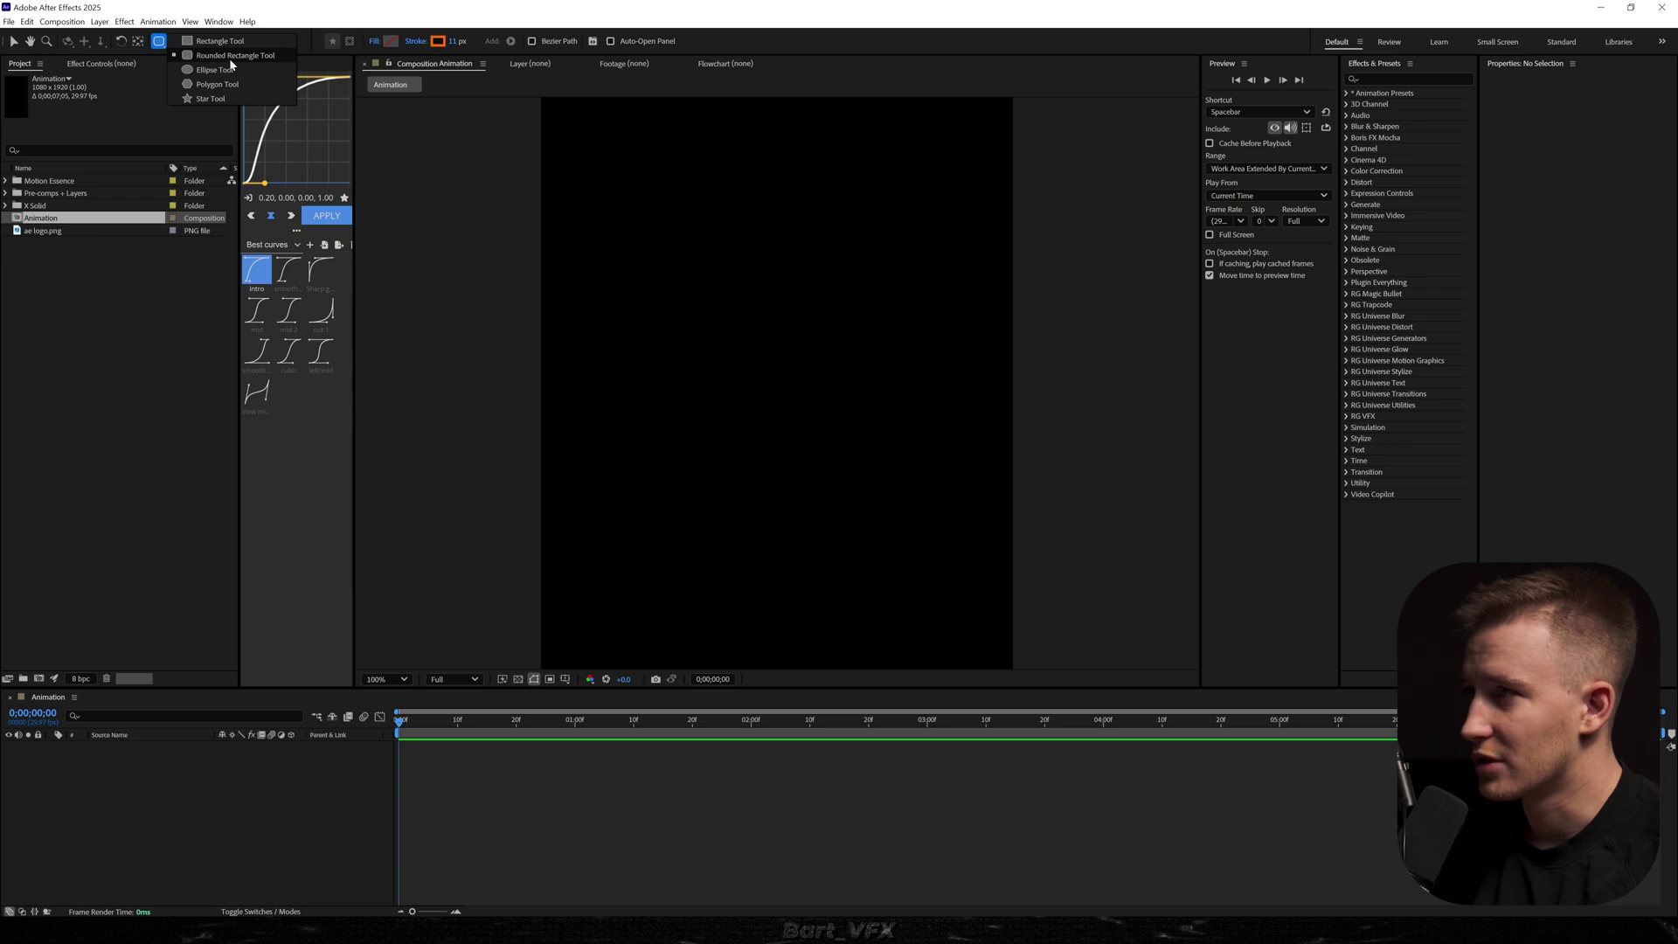
pyautogui.click(229, 57)
pyautogui.moveTo(630, 242)
pyautogui.mouseDown()
pyautogui.moveTo(848, 536)
pyautogui.moveTo(946, 590)
pyautogui.moveTo(949, 575)
pyautogui.moveTo(959, 598)
pyautogui.mouseUp()
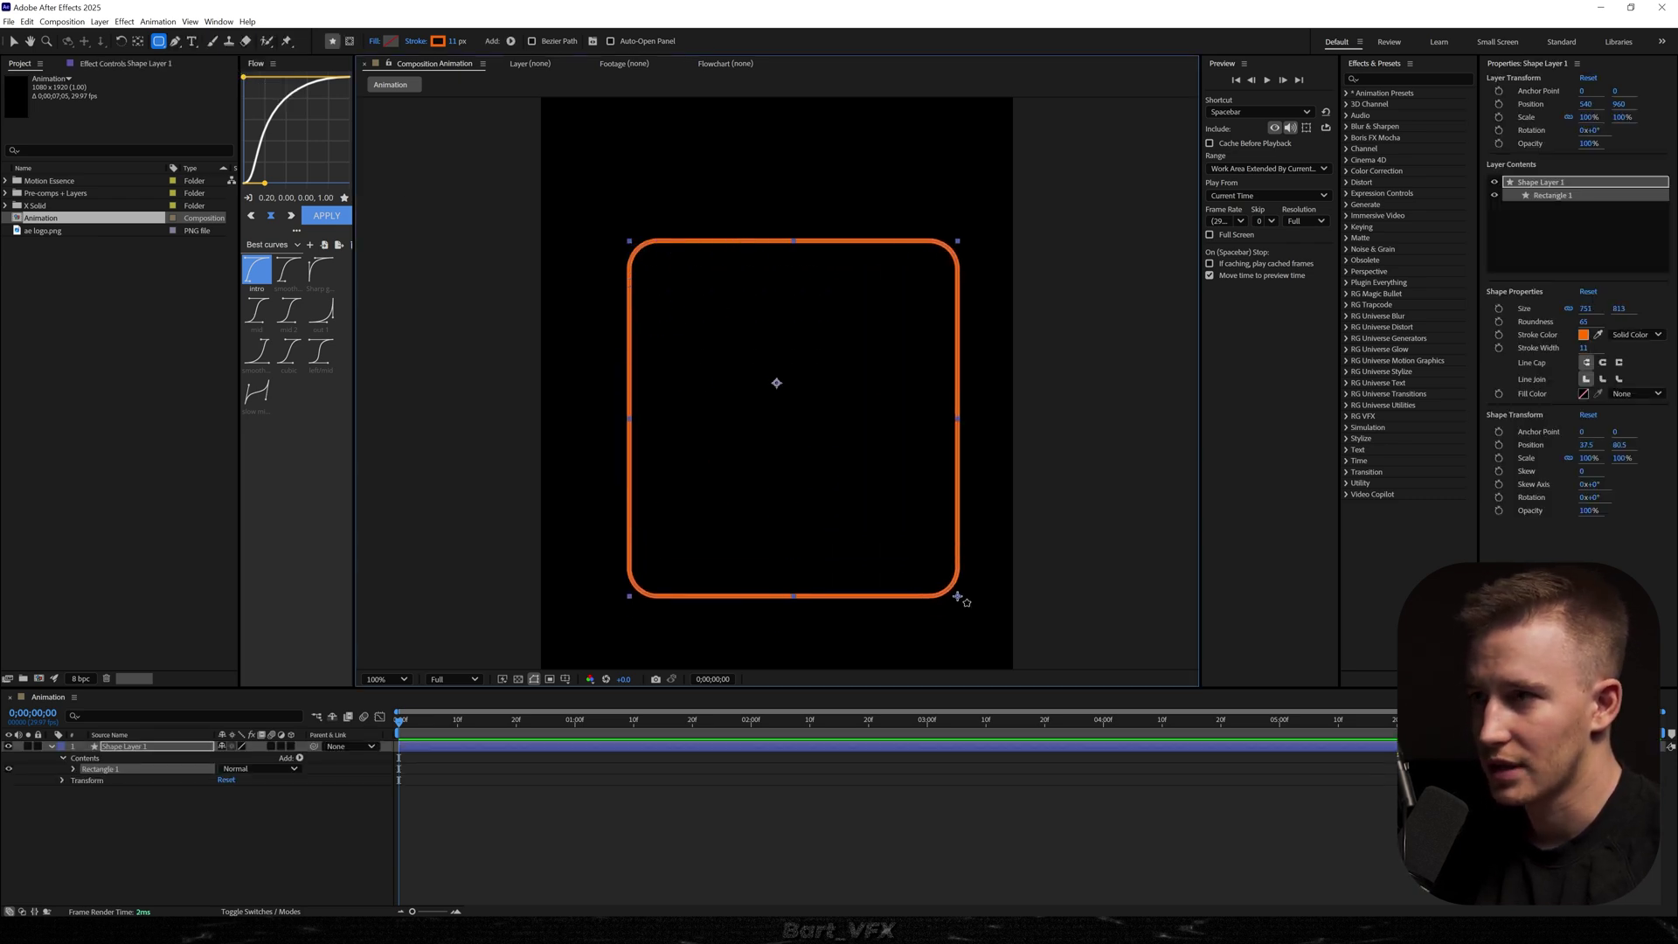
pyautogui.hotkey('ctrl', 'alt', 'Home')
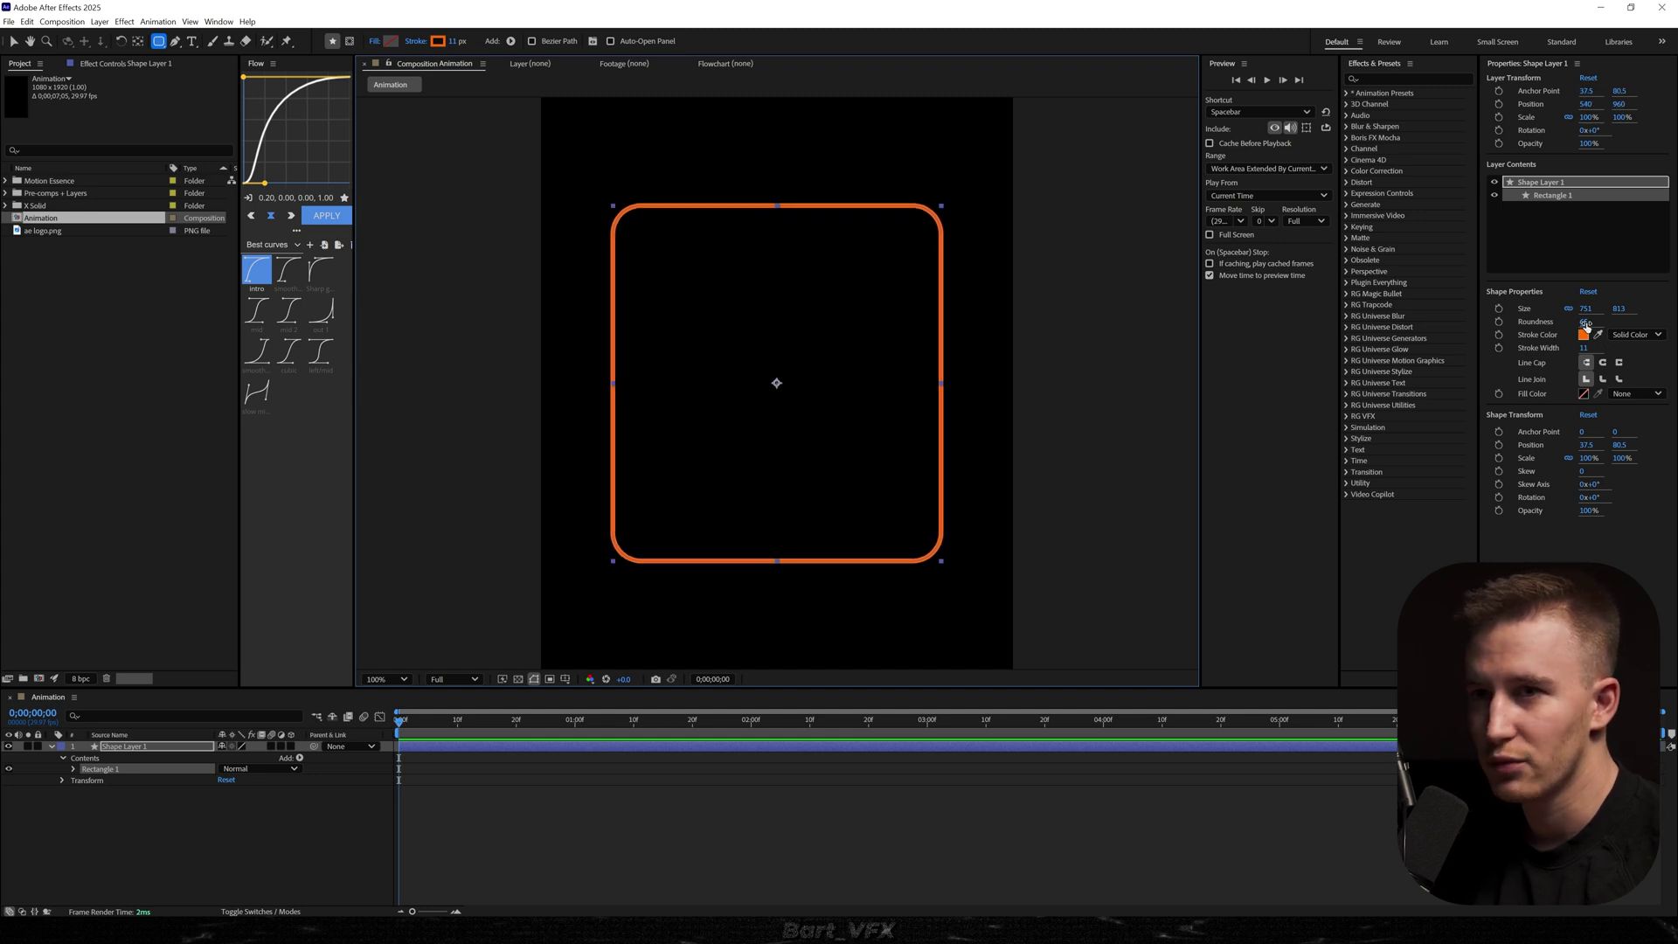
pyautogui.moveTo(1587, 323); pyautogui.dragTo(1637, 320)
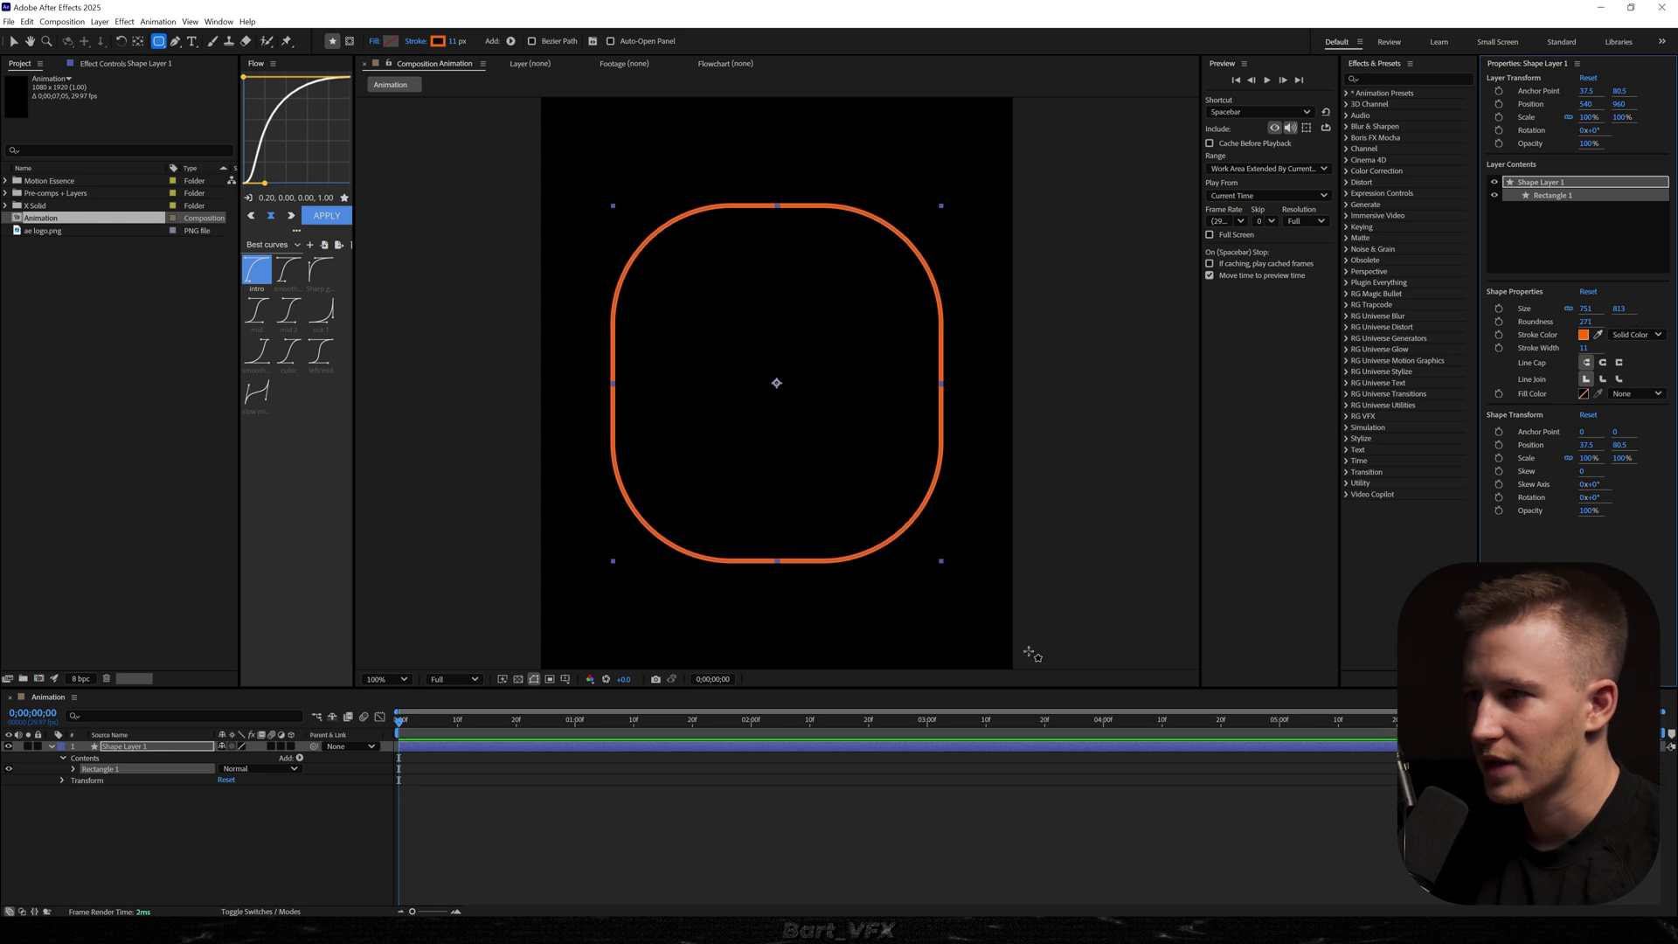
# Remove the rounded rectangle's stroke and give it a solid dark grey fill, colour 121212
pyautogui.click(623, 854)
pyautogui.click(411, 746)
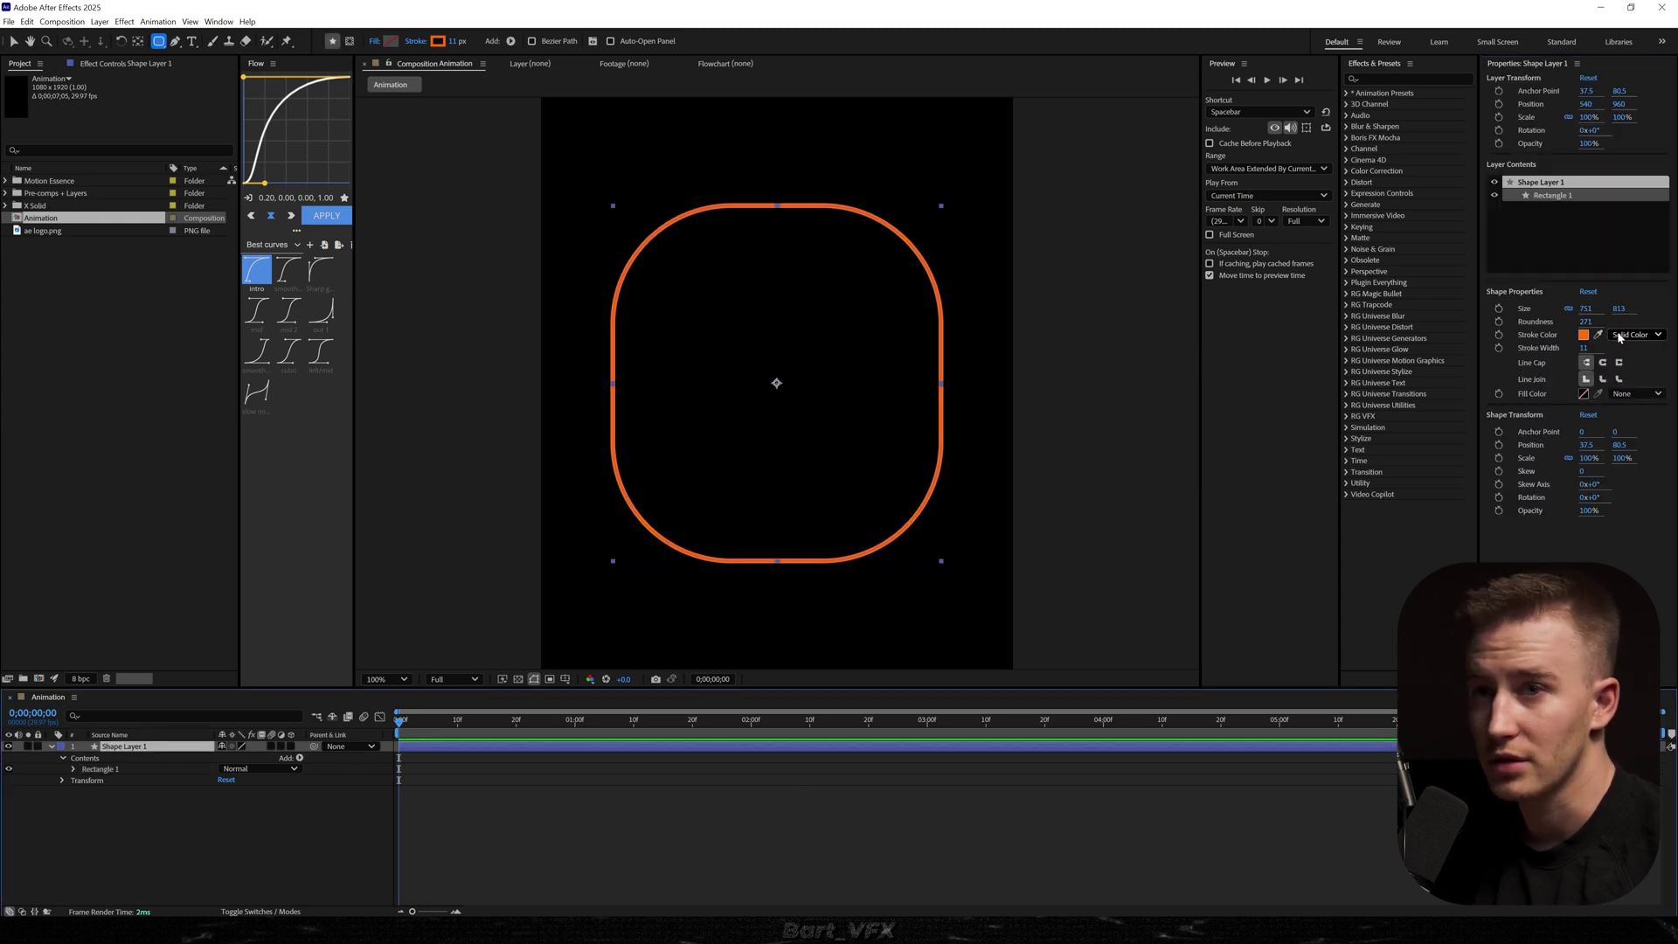
pyautogui.click(1633, 337)
pyautogui.click(1622, 354)
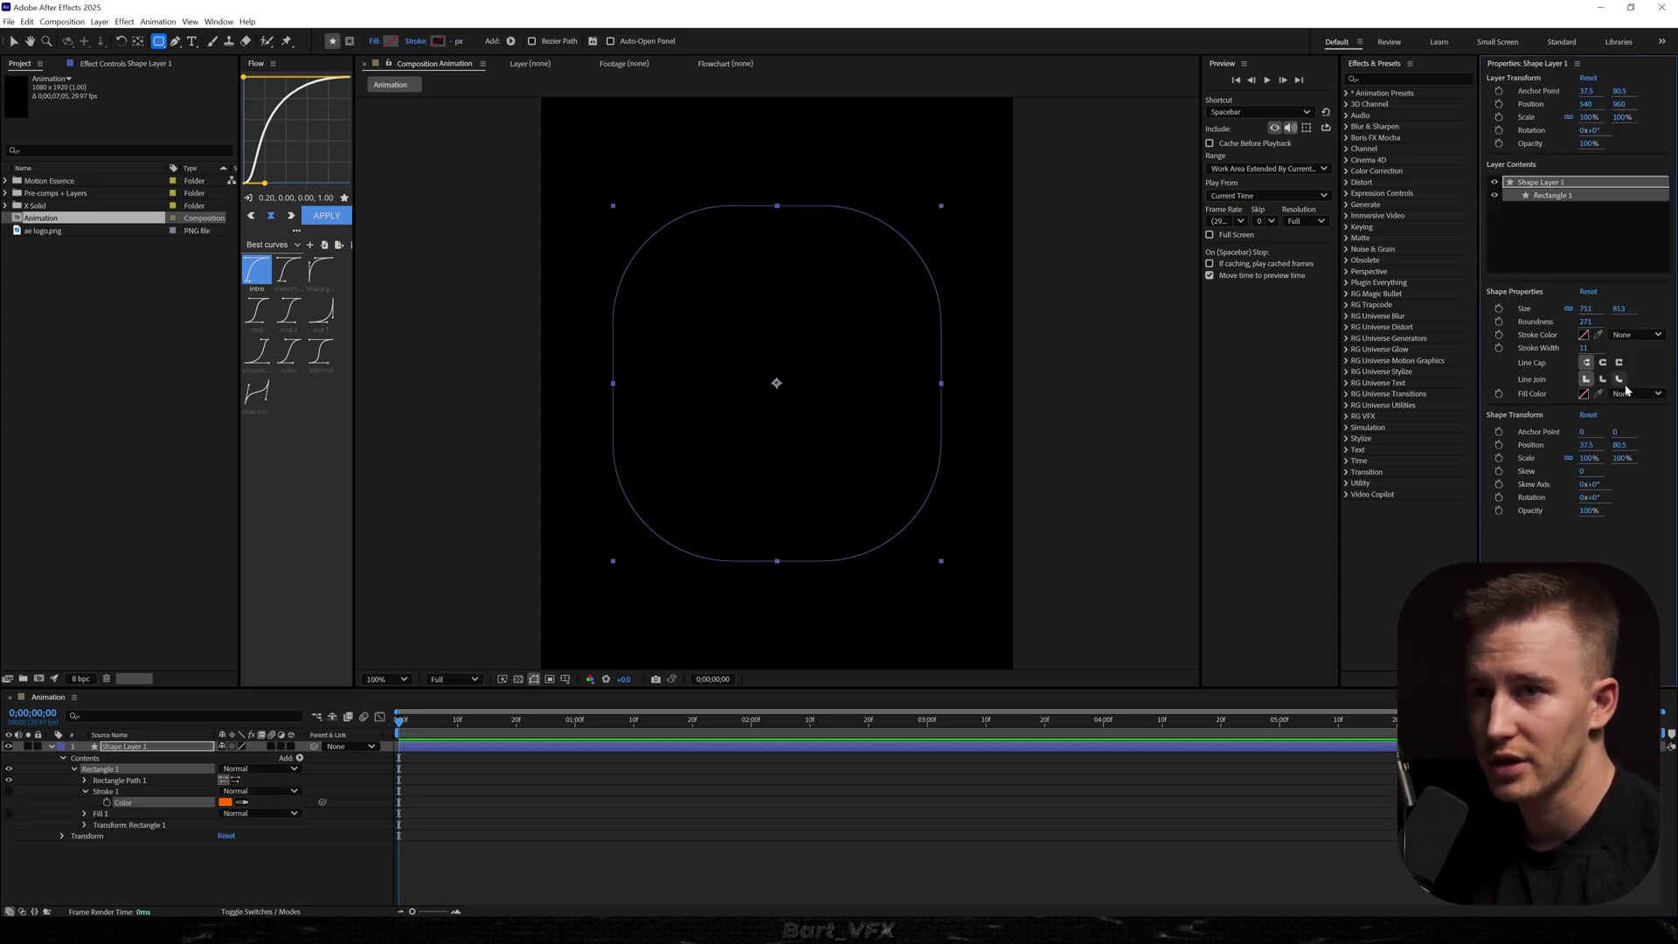
pyautogui.click(1635, 394)
pyautogui.click(1631, 429)
pyautogui.write('191919')
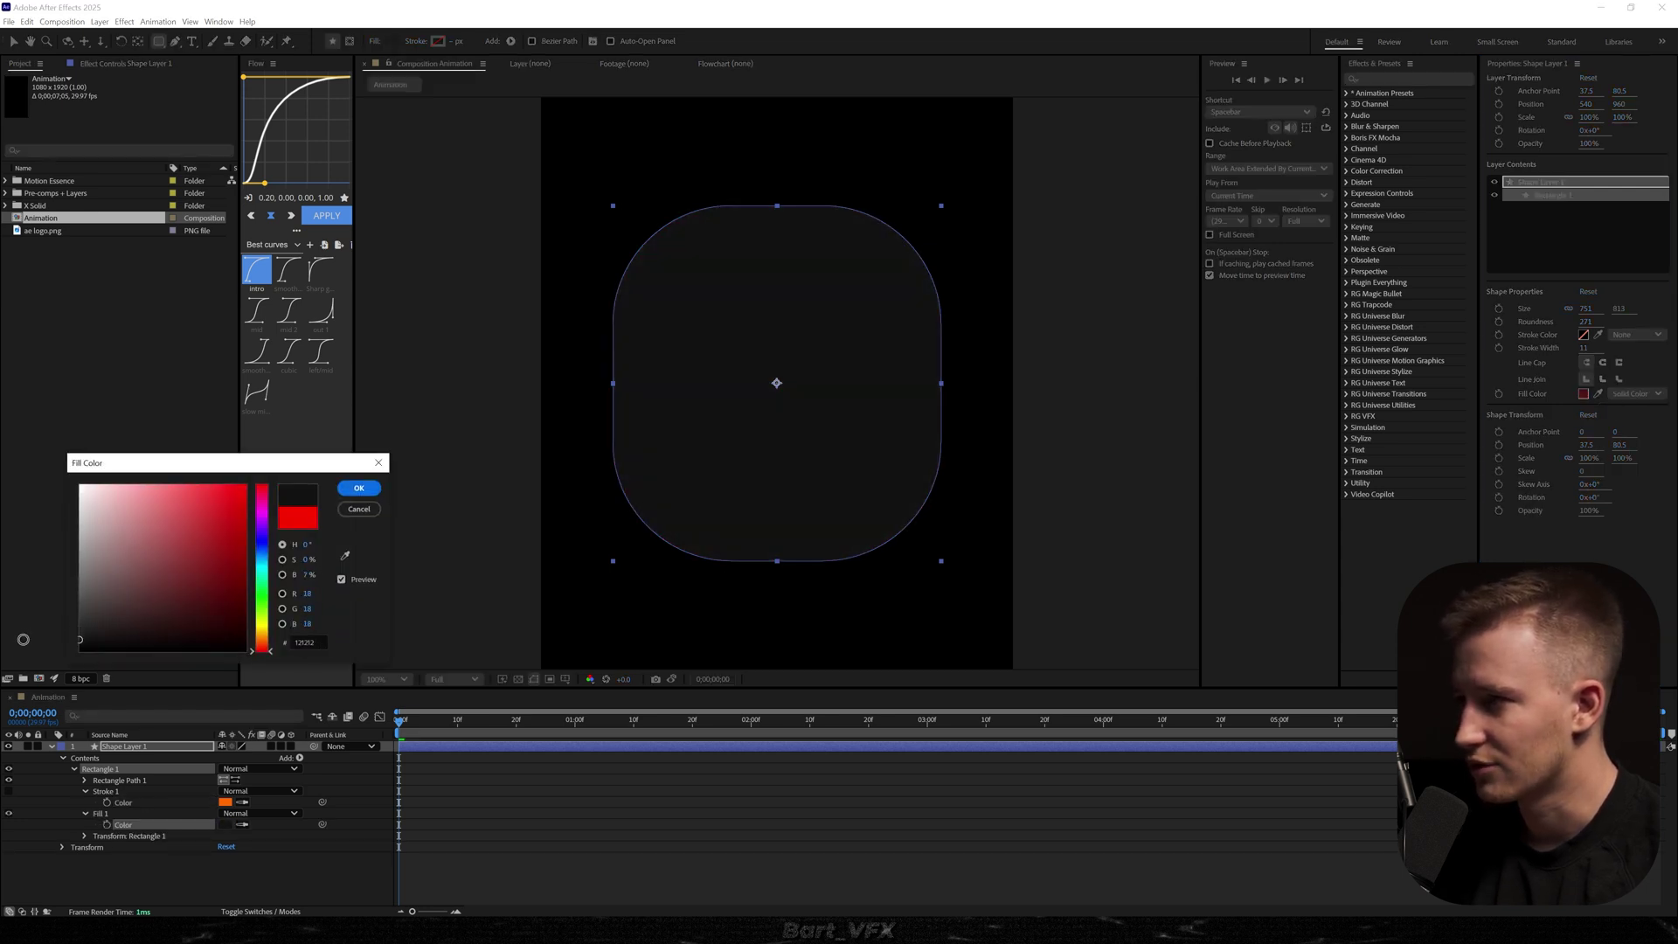
pyautogui.click(359, 489)
pyautogui.click(147, 760)
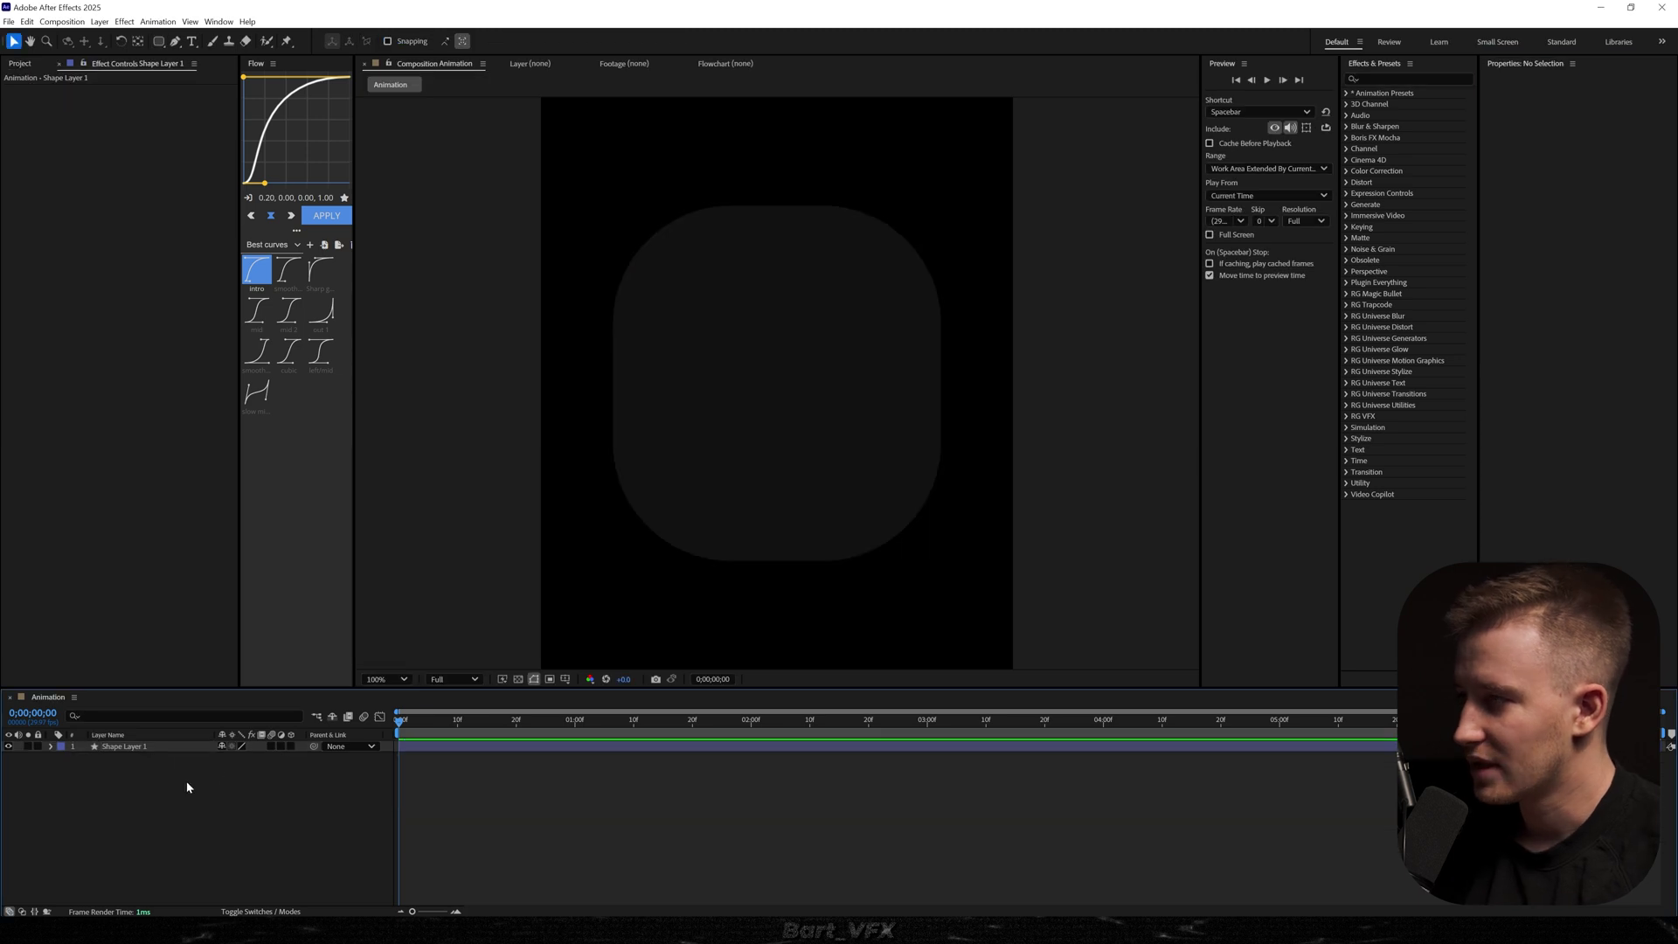
# Add an adjustment layer above the shape and apply the CC Light Sweep effect to it
pyautogui.rightClick(161, 789)
pyautogui.moveTo(219, 647)
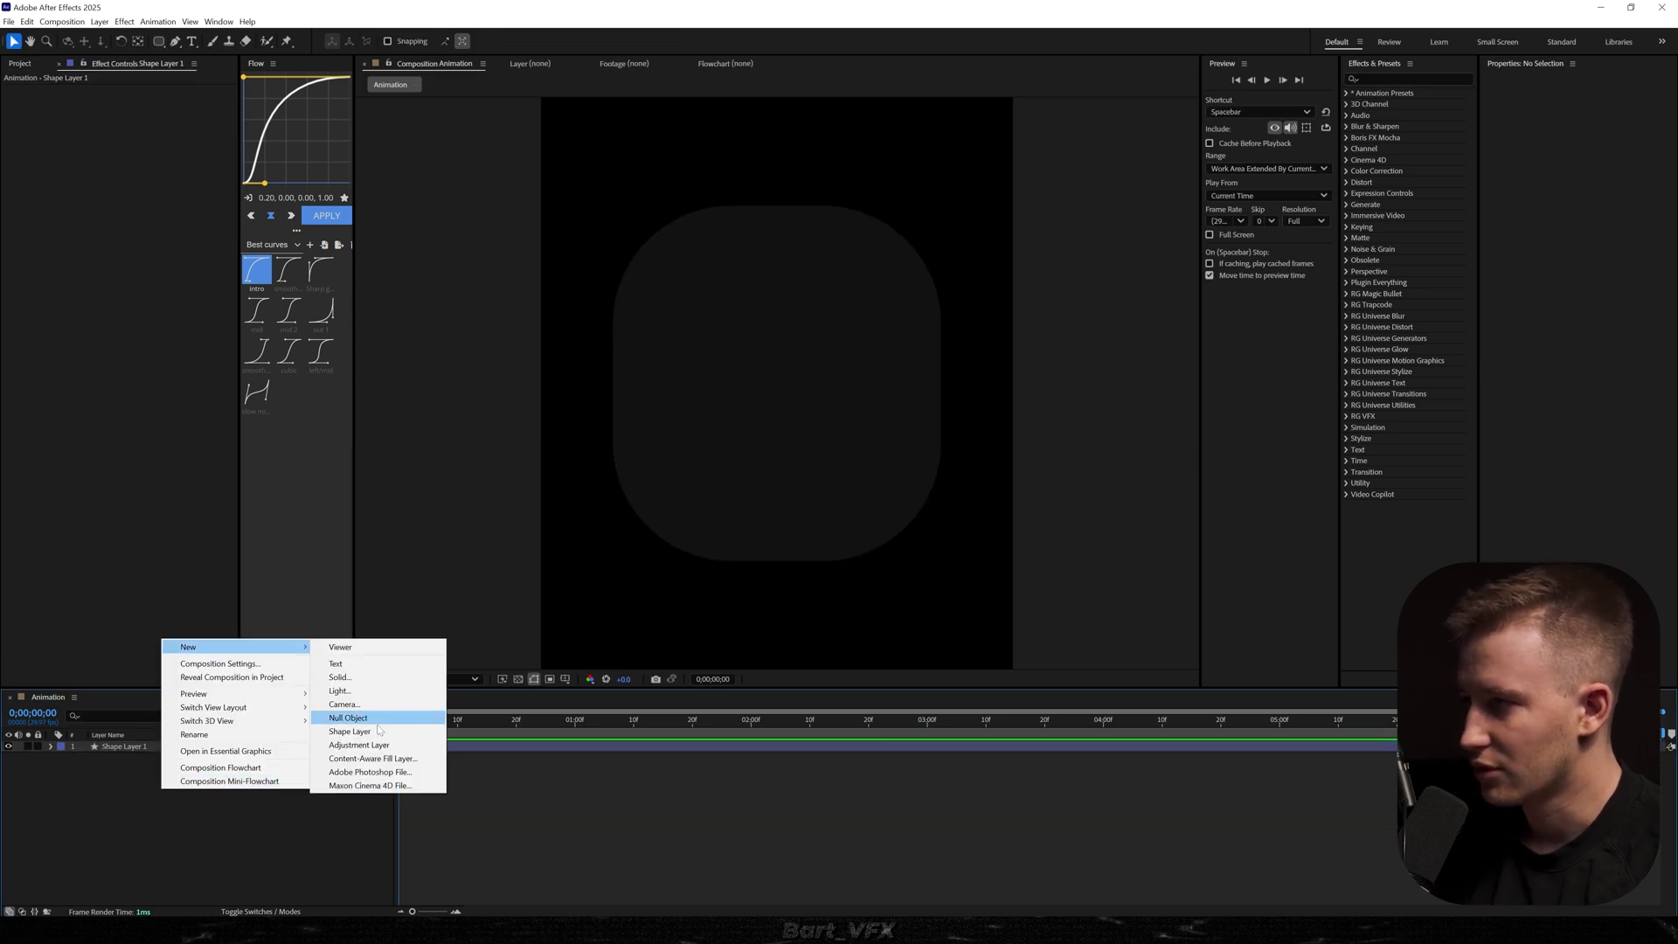
pyautogui.click(360, 745)
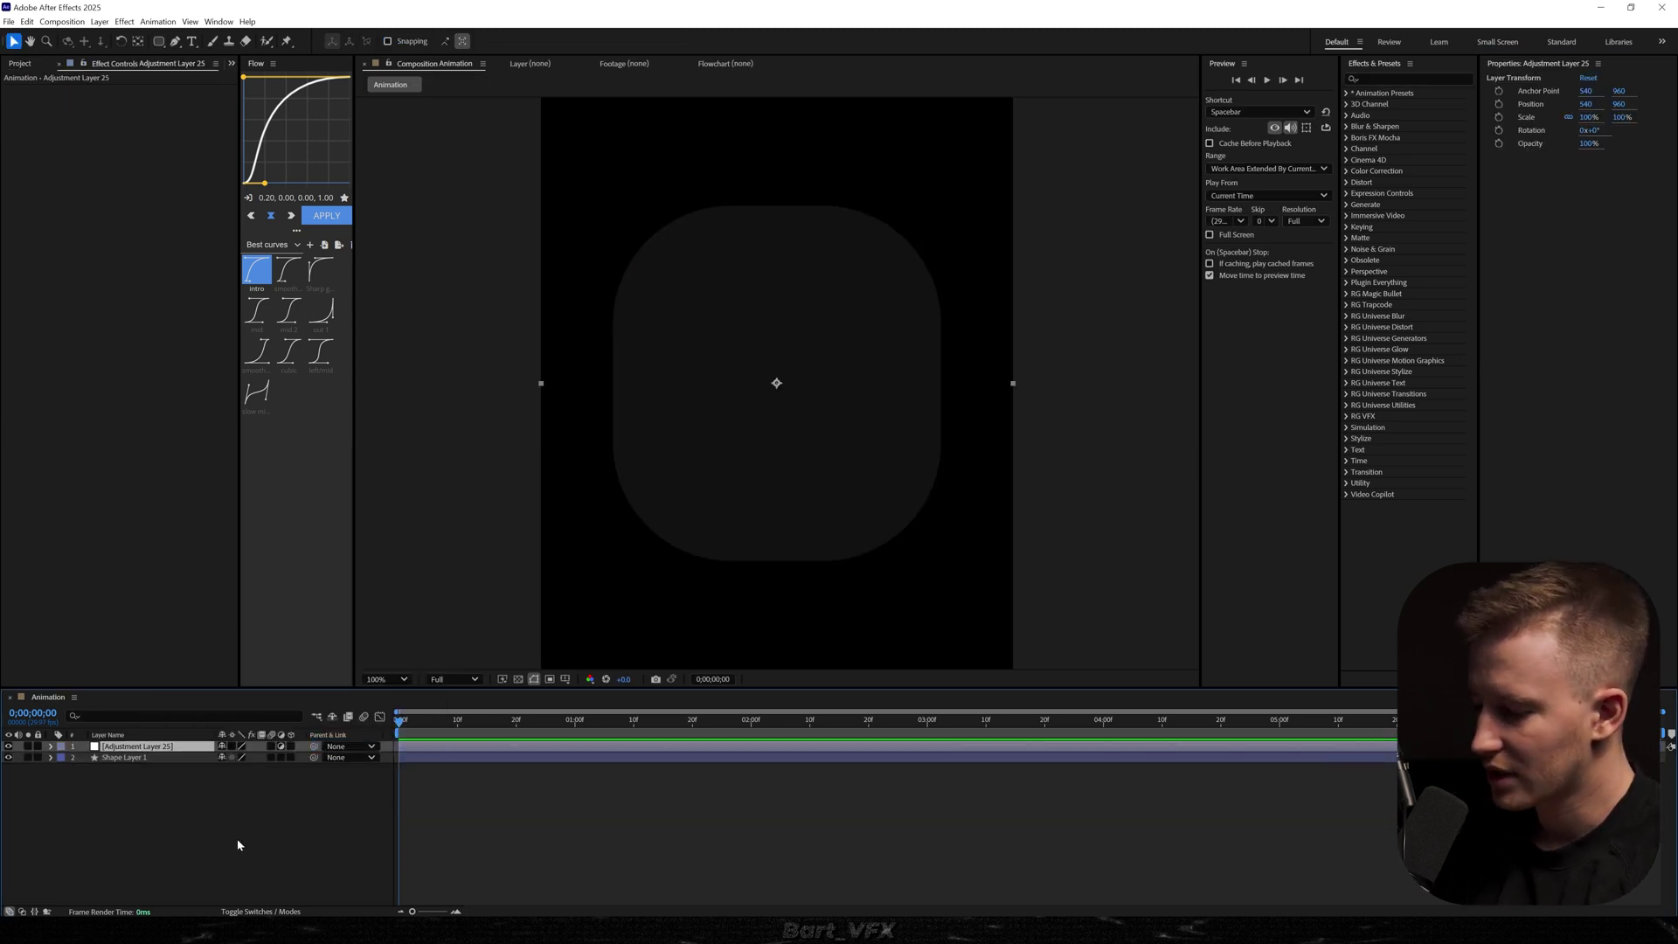
pyautogui.hotkey('ctrl', 'space')
pyautogui.write('li')
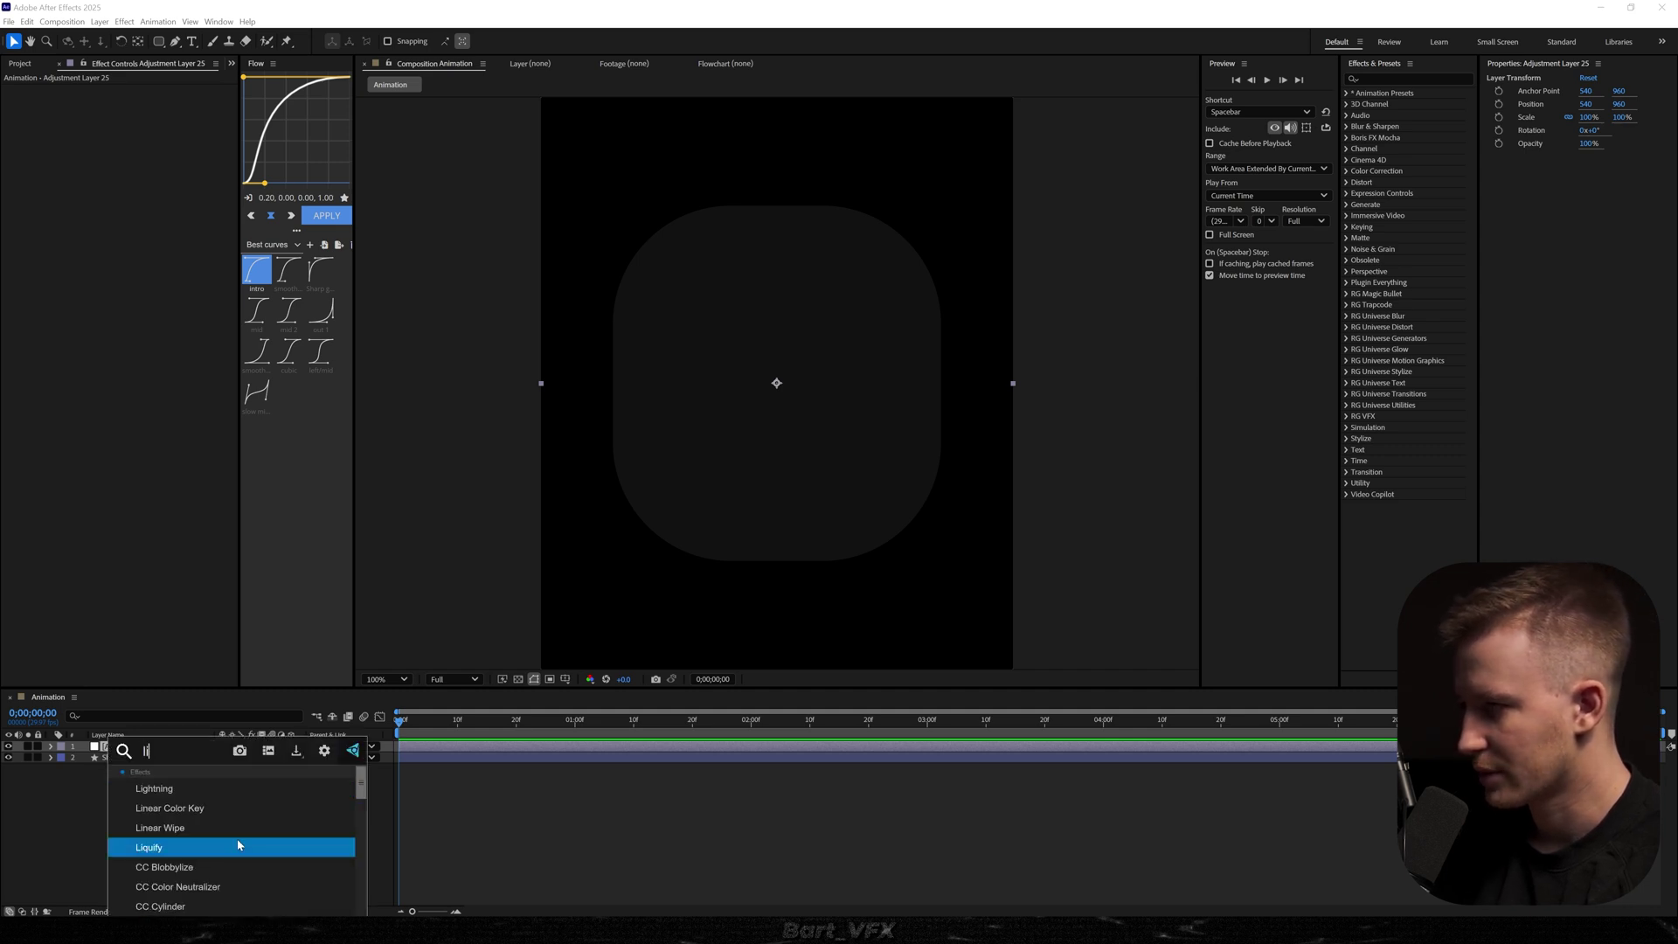
pyautogui.moveTo(178, 100); pyautogui.dragTo(467, 120)
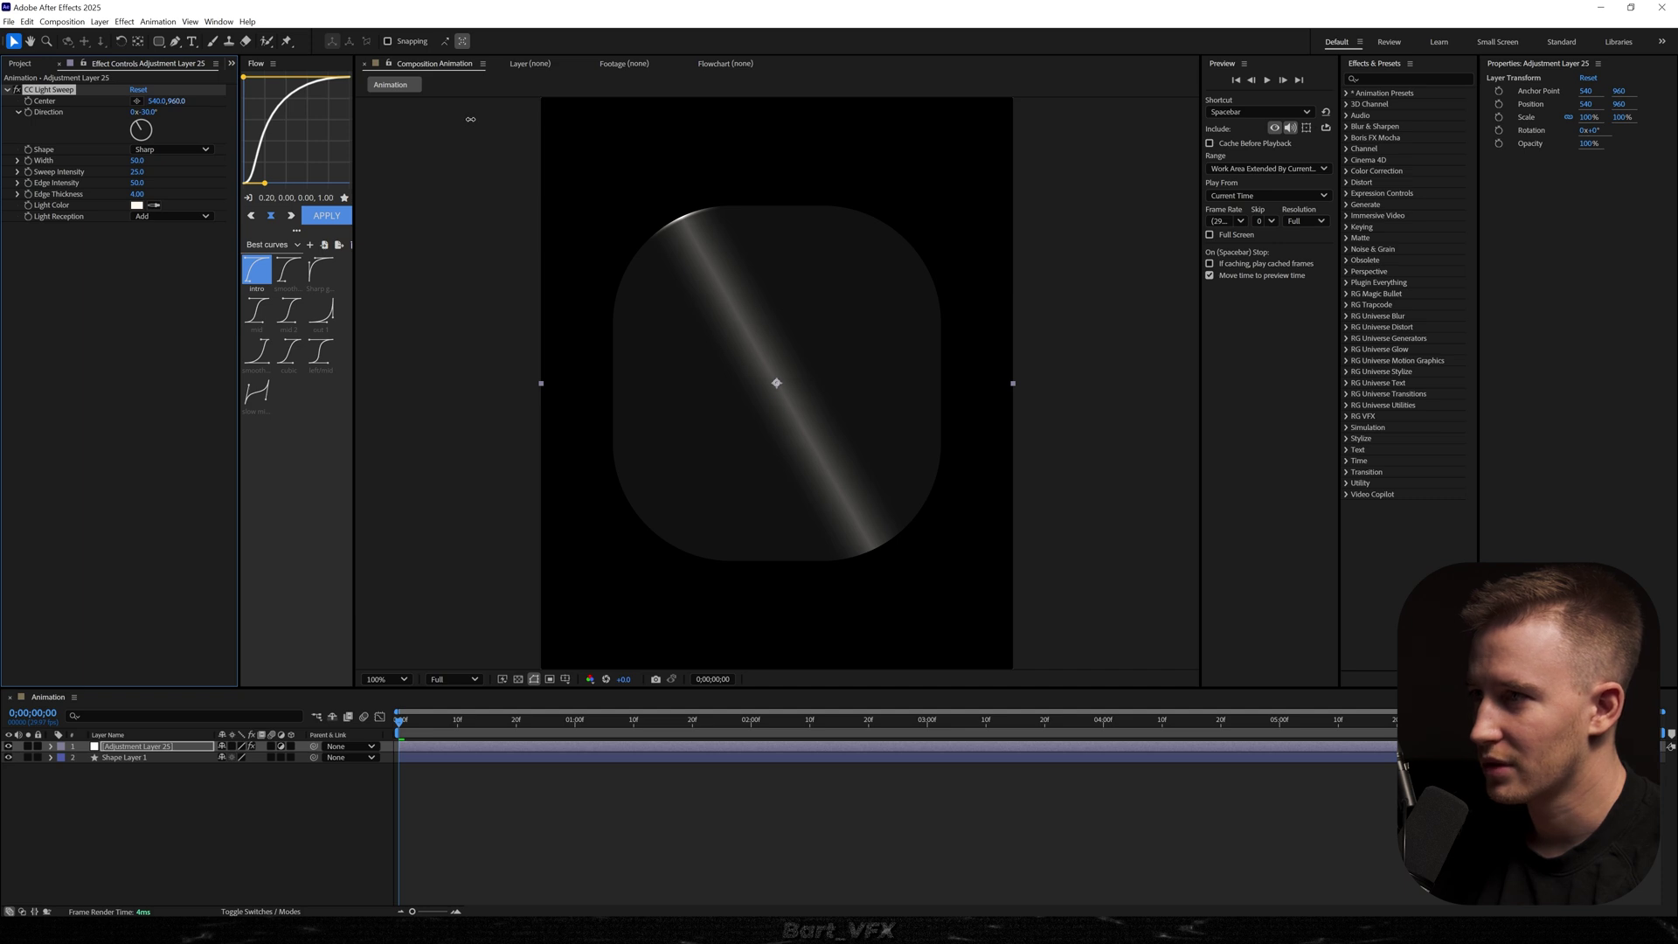
# Set the light sweep's direction to 0°, its sweep intensity to 0 and its width to 150
pyautogui.click(150, 111)
pyautogui.press('Return')
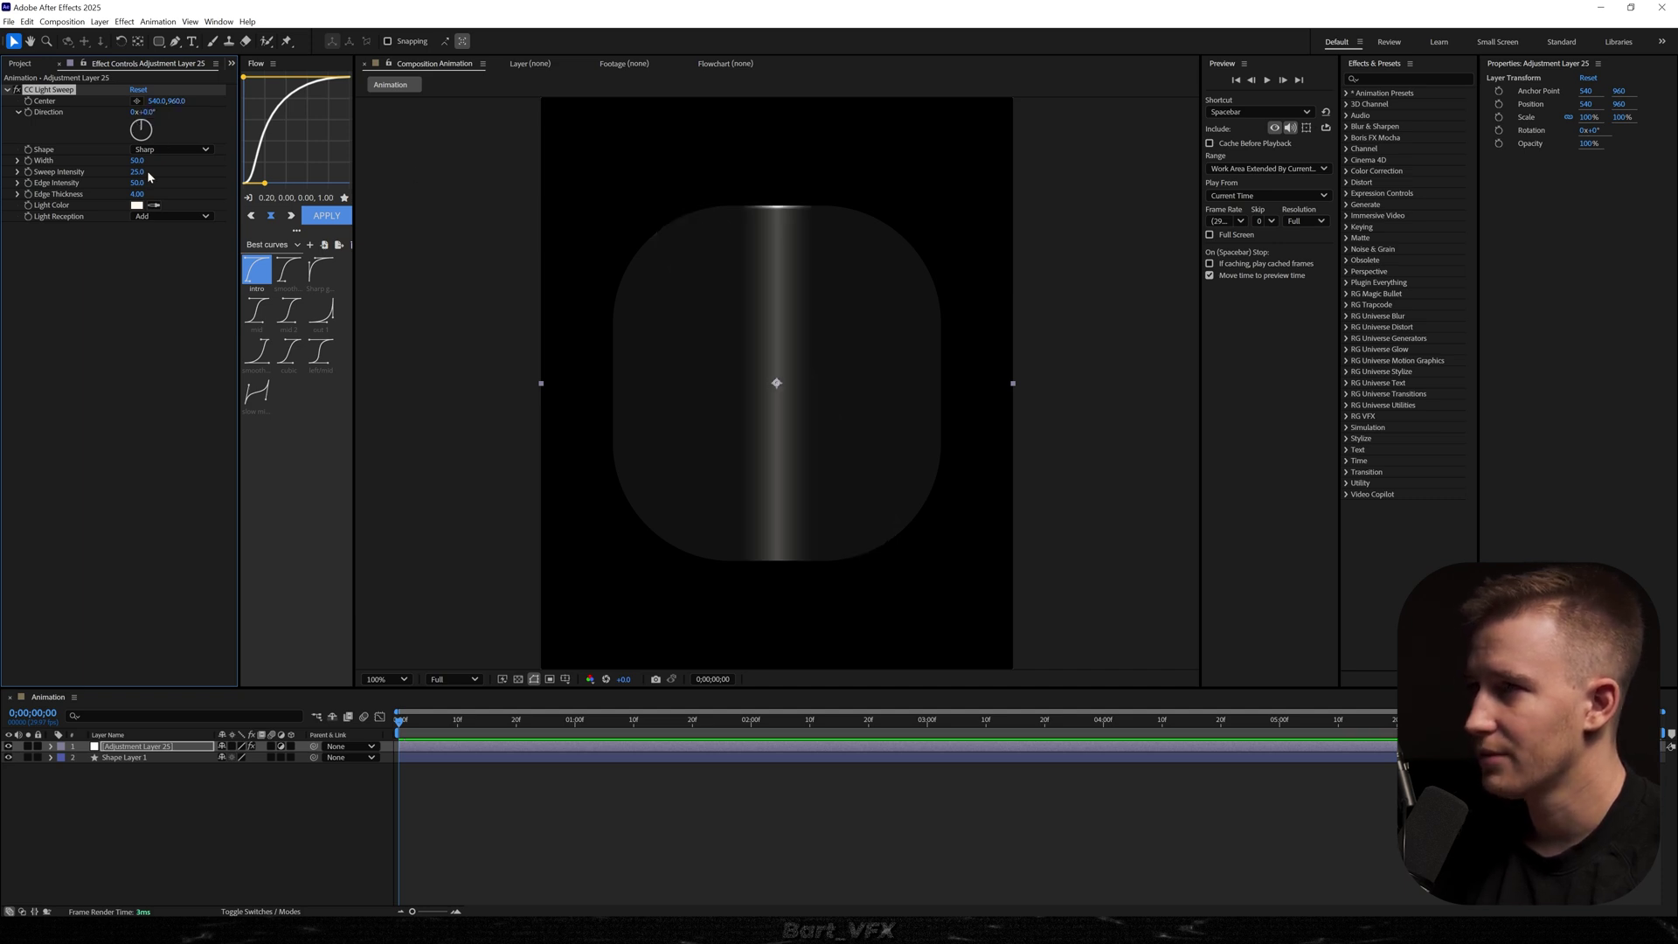
pyautogui.moveTo(137, 172); pyautogui.dragTo(188, 166)
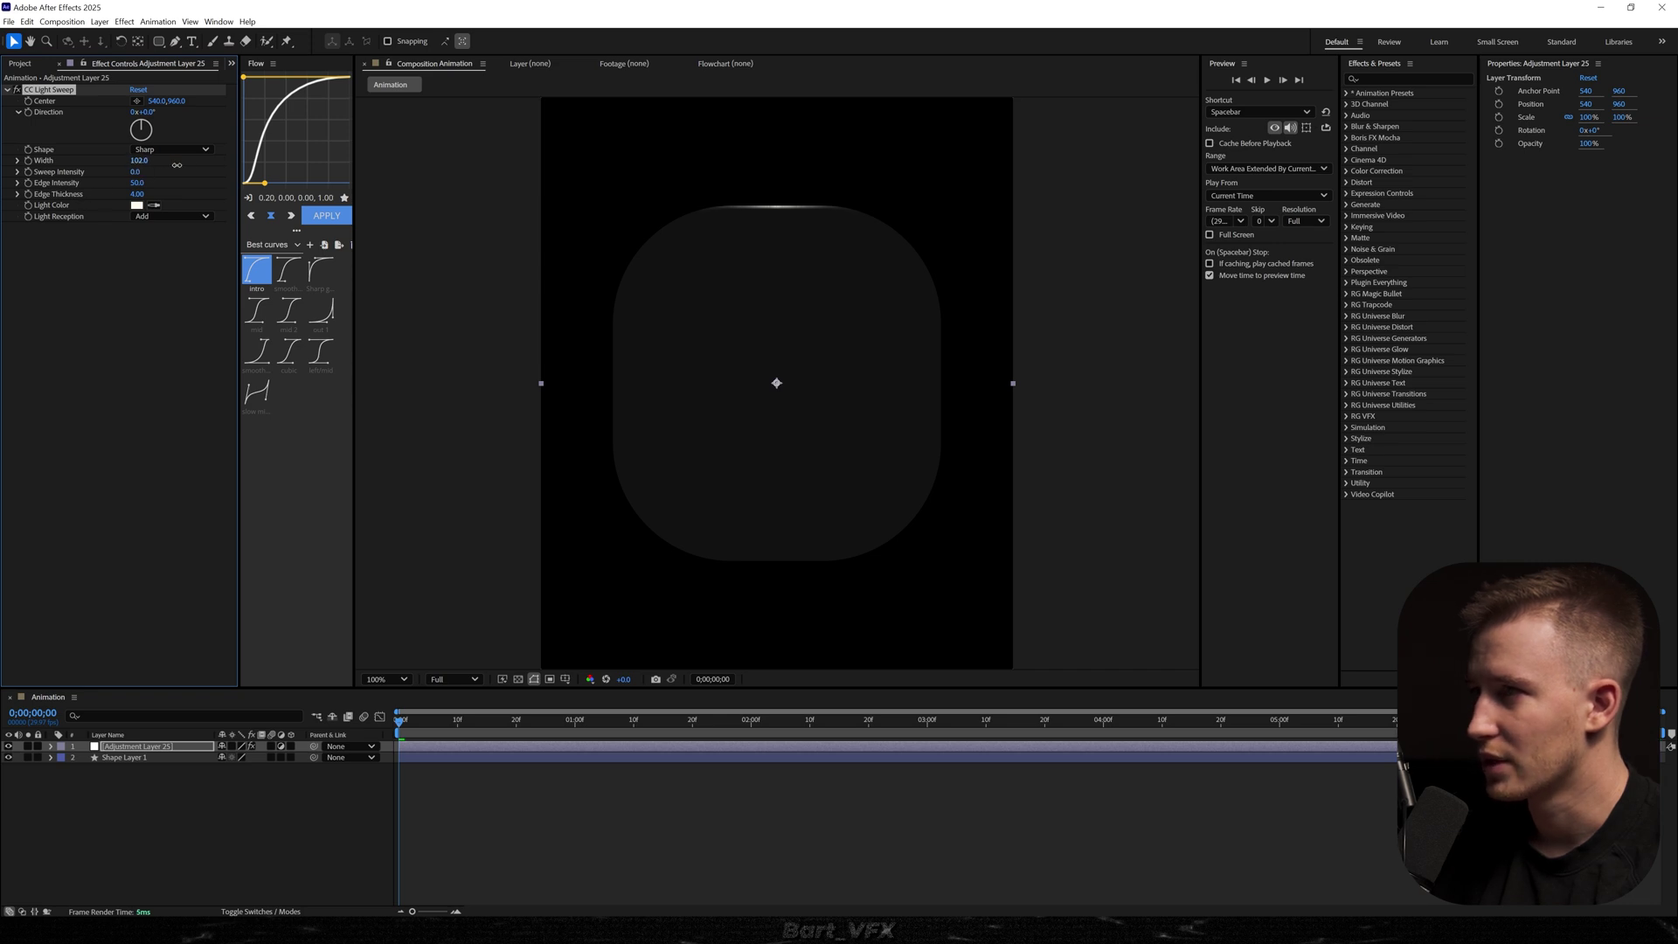
# Set the light sweep's light color to orange, FF8200
pyautogui.click(137, 205)
pyautogui.write('FF8200')
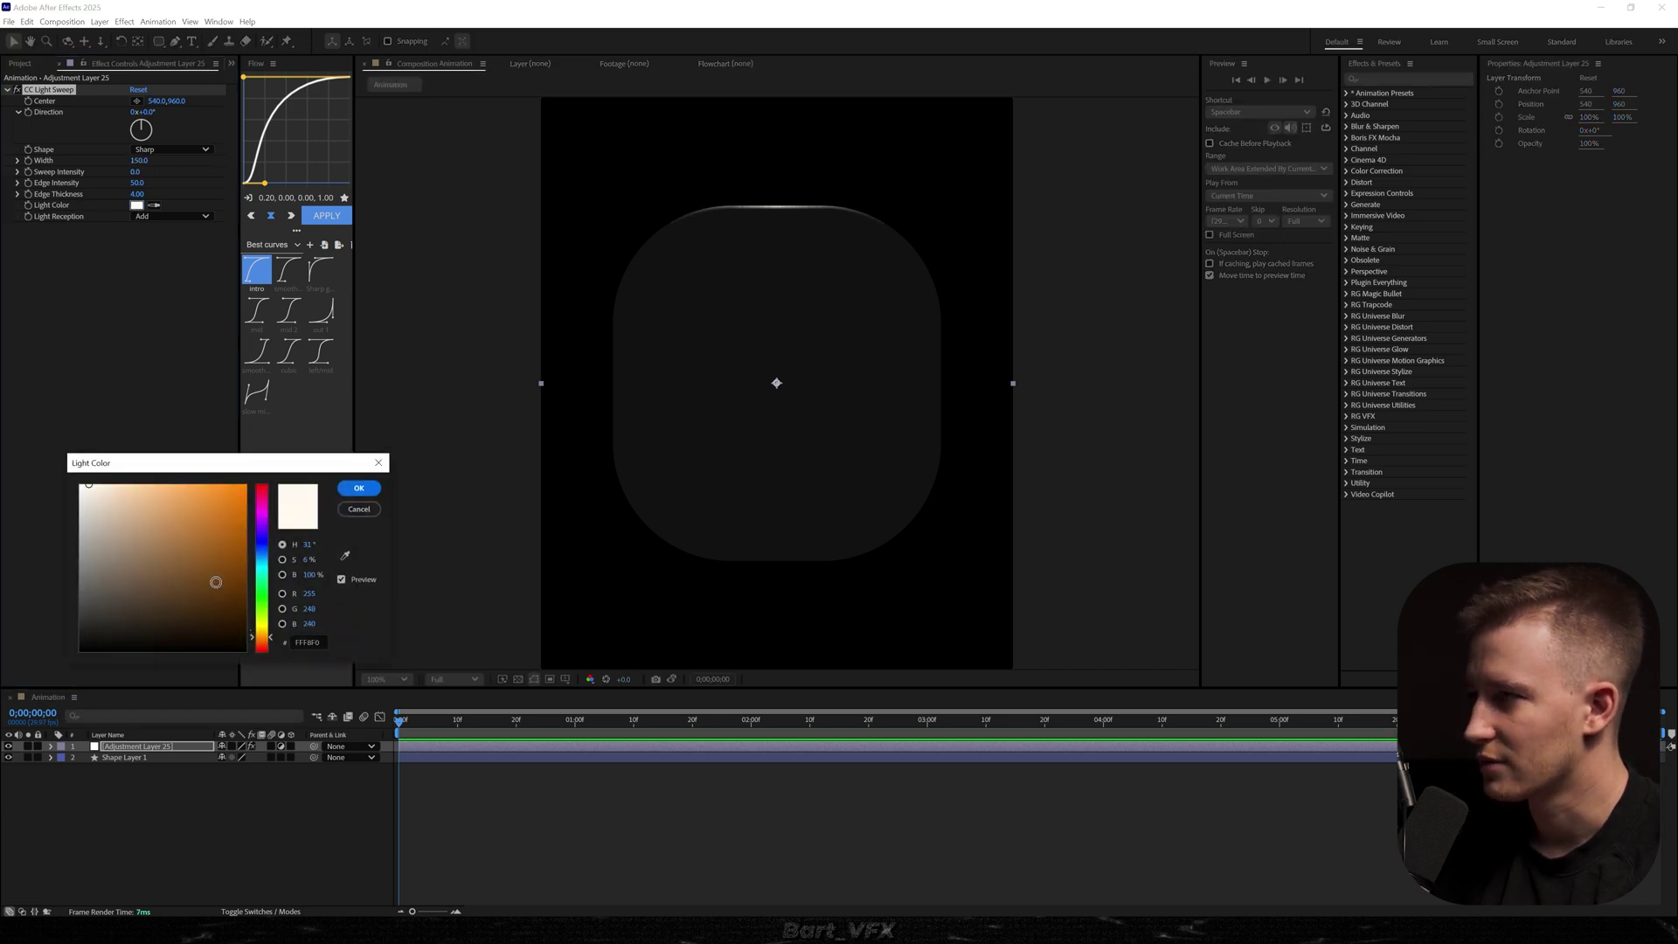
pyautogui.click(357, 491)
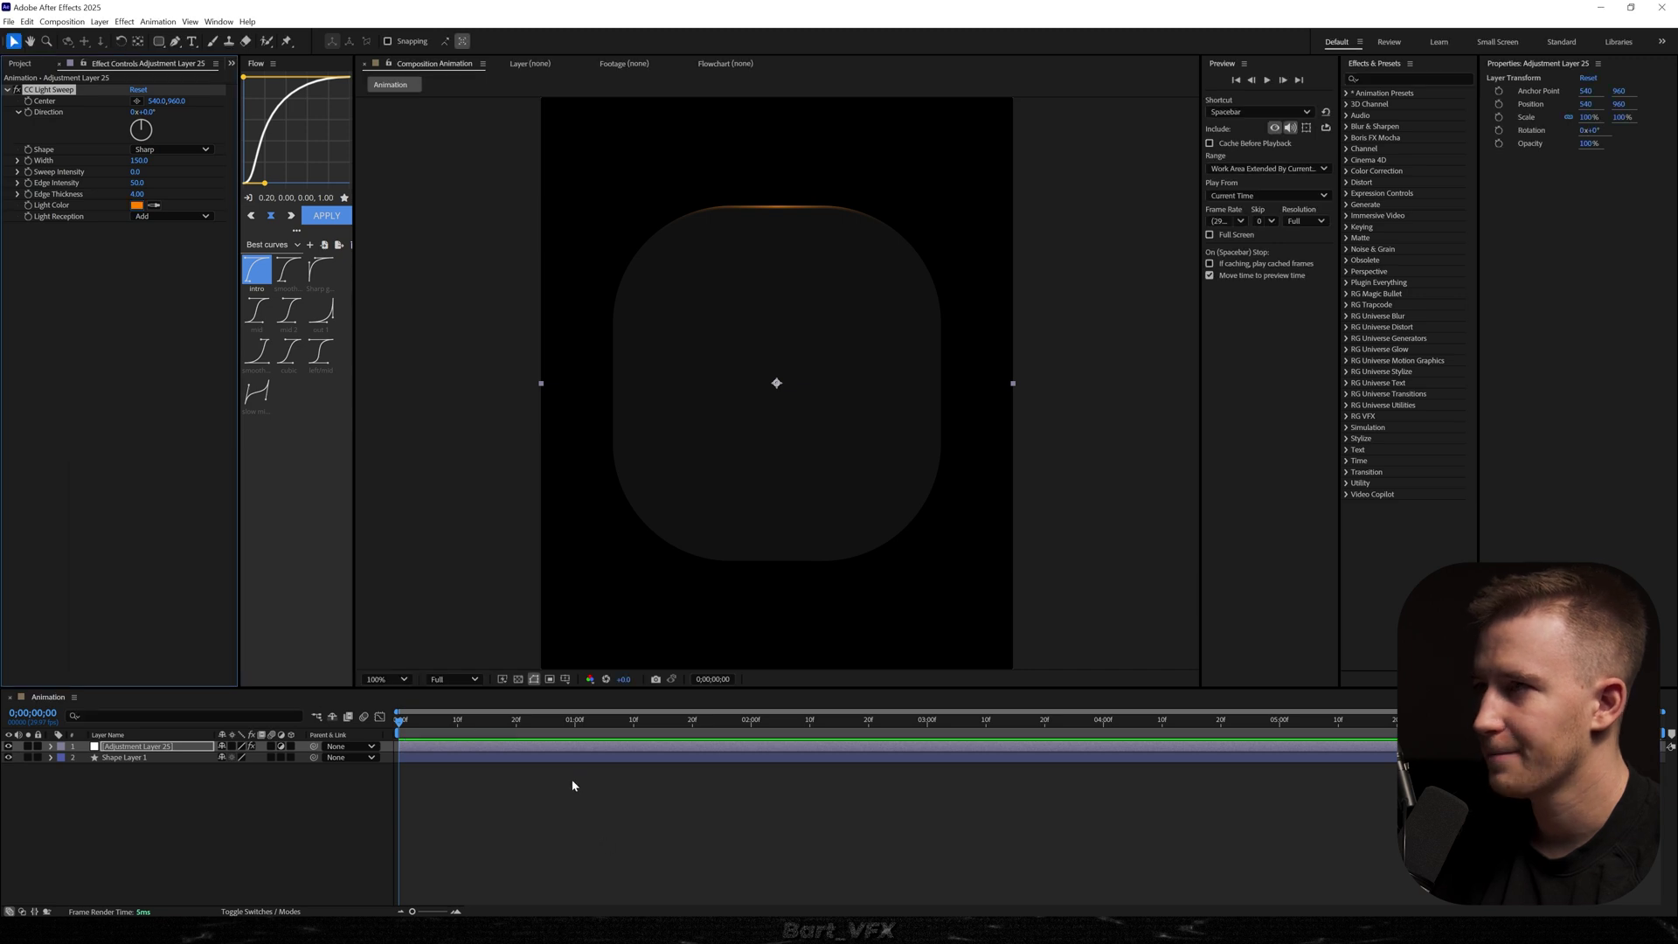
# Keyframe the sweep's direction at the start of the composition and rename the adjustment layer as Light sweep
pyautogui.moveTo(398, 724); pyautogui.dragTo(393, 729)
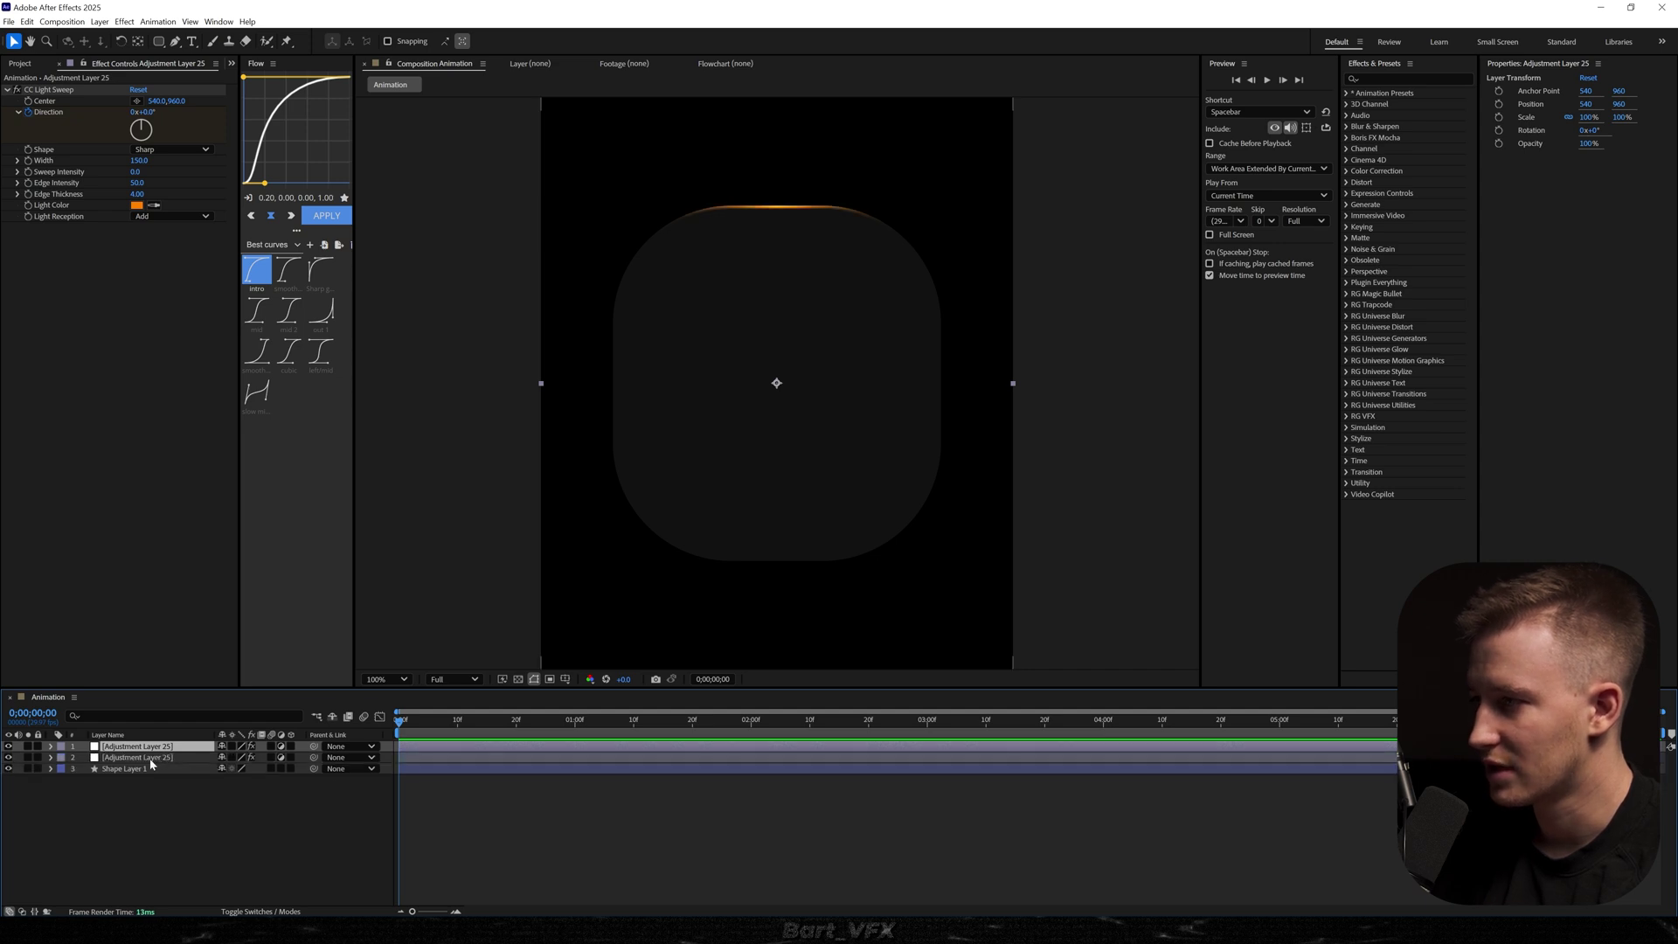
pyautogui.click(146, 759)
pyautogui.click(127, 748)
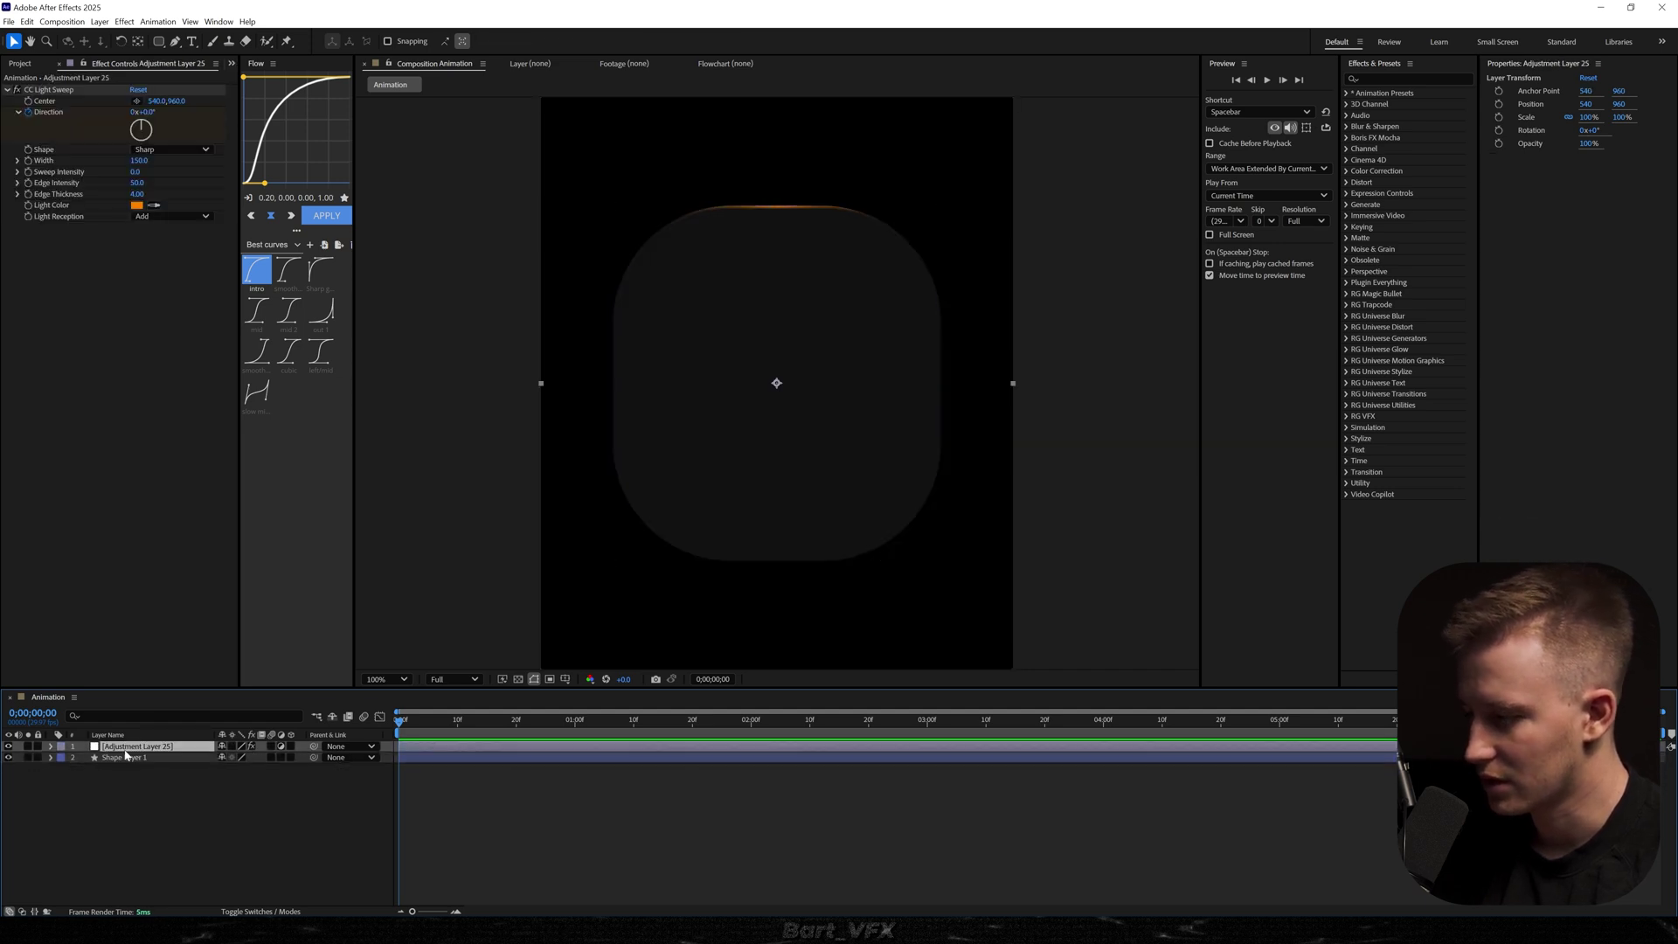
pyautogui.press('Return')
pyautogui.write('Light sweep')
pyautogui.press('Return')
# Duplicate the Light sweep layer and set the copy's direction to 90°
pyautogui.hotkey('ctrl', 'd')
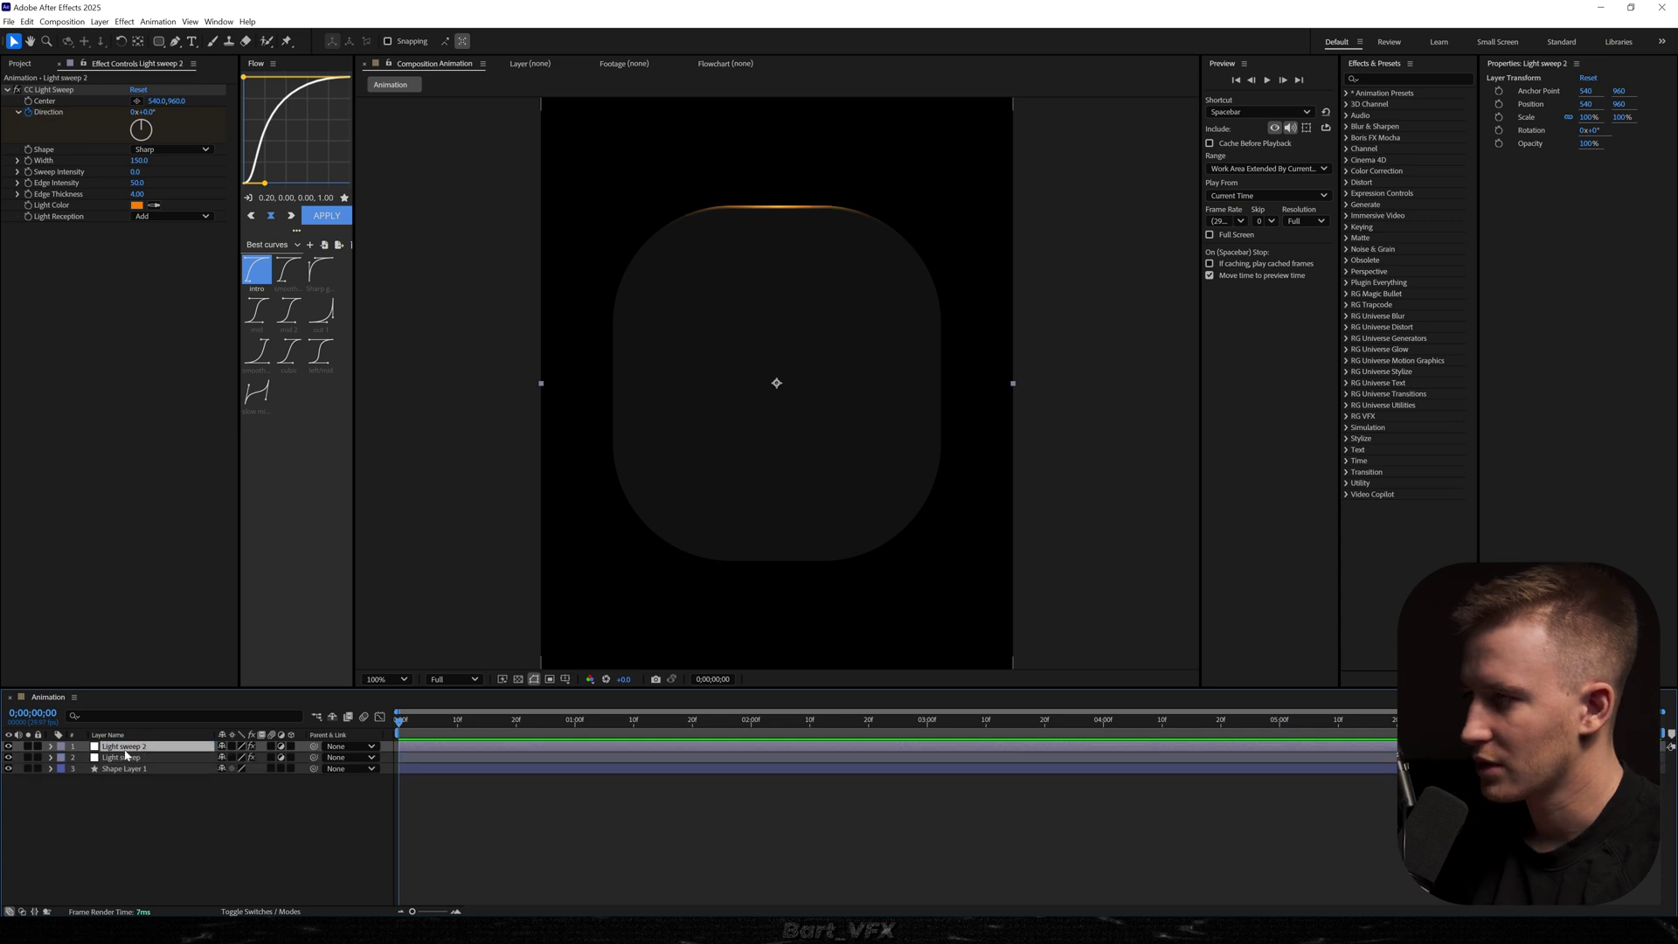
pyautogui.click(148, 112)
pyautogui.write('90')
pyautogui.press('Return')
# Duplicate the 90° light sweep layer and set the new copy's direction to 180°
pyautogui.hotkey('ctrl', 'd')
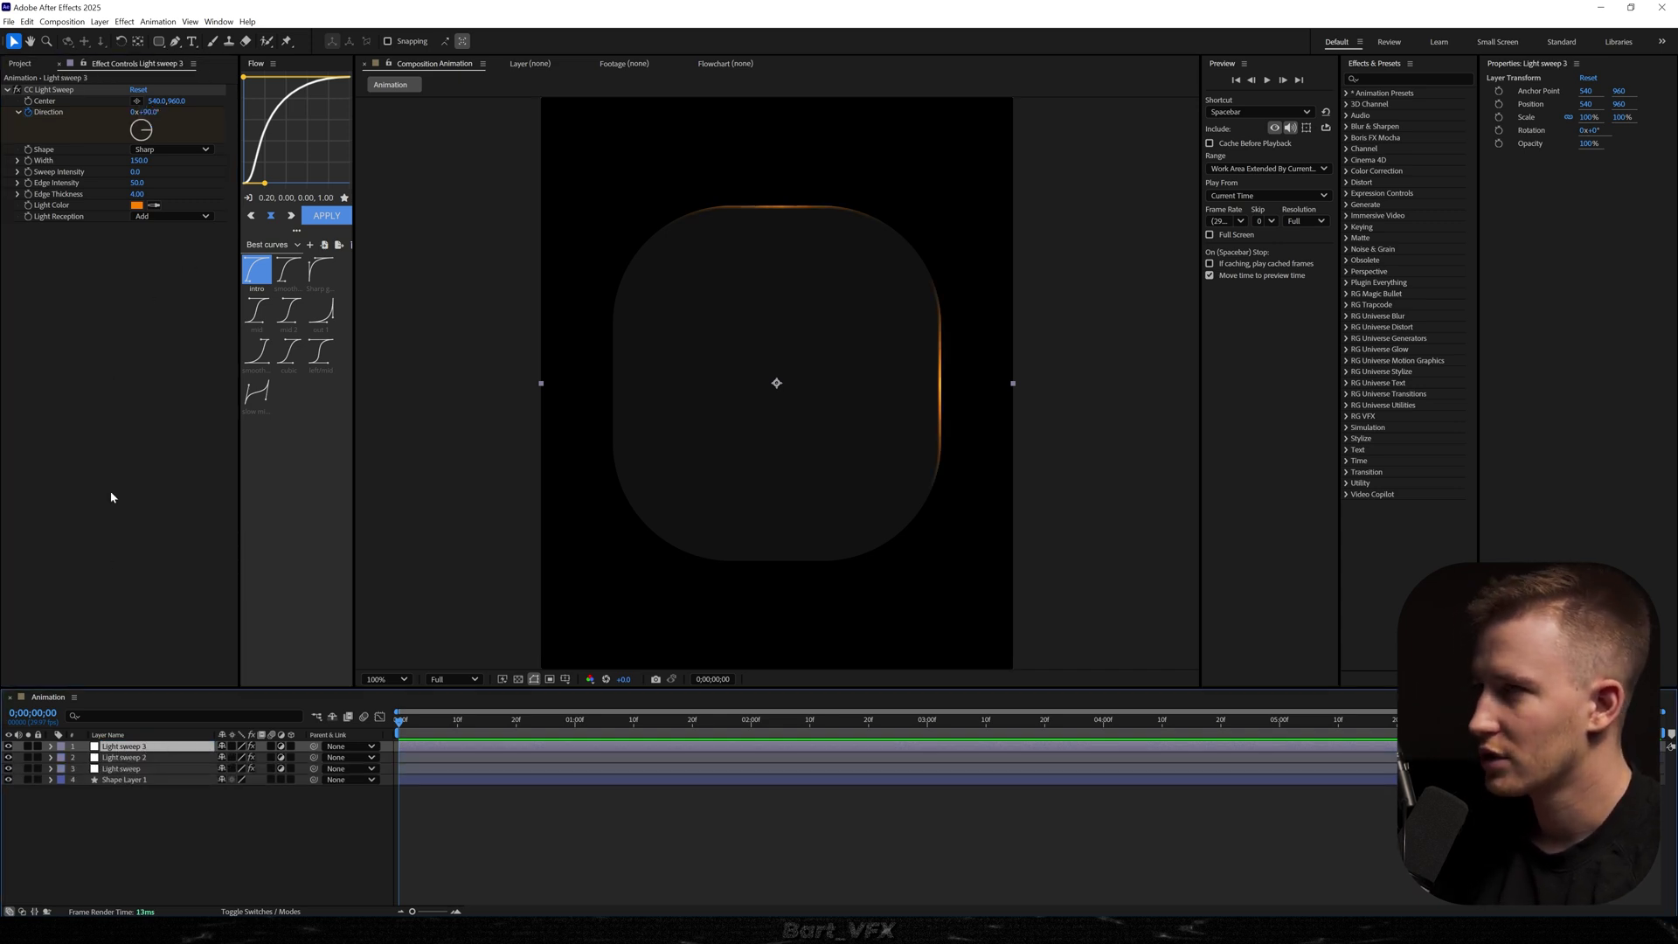
pyautogui.click(151, 112)
pyautogui.write('180')
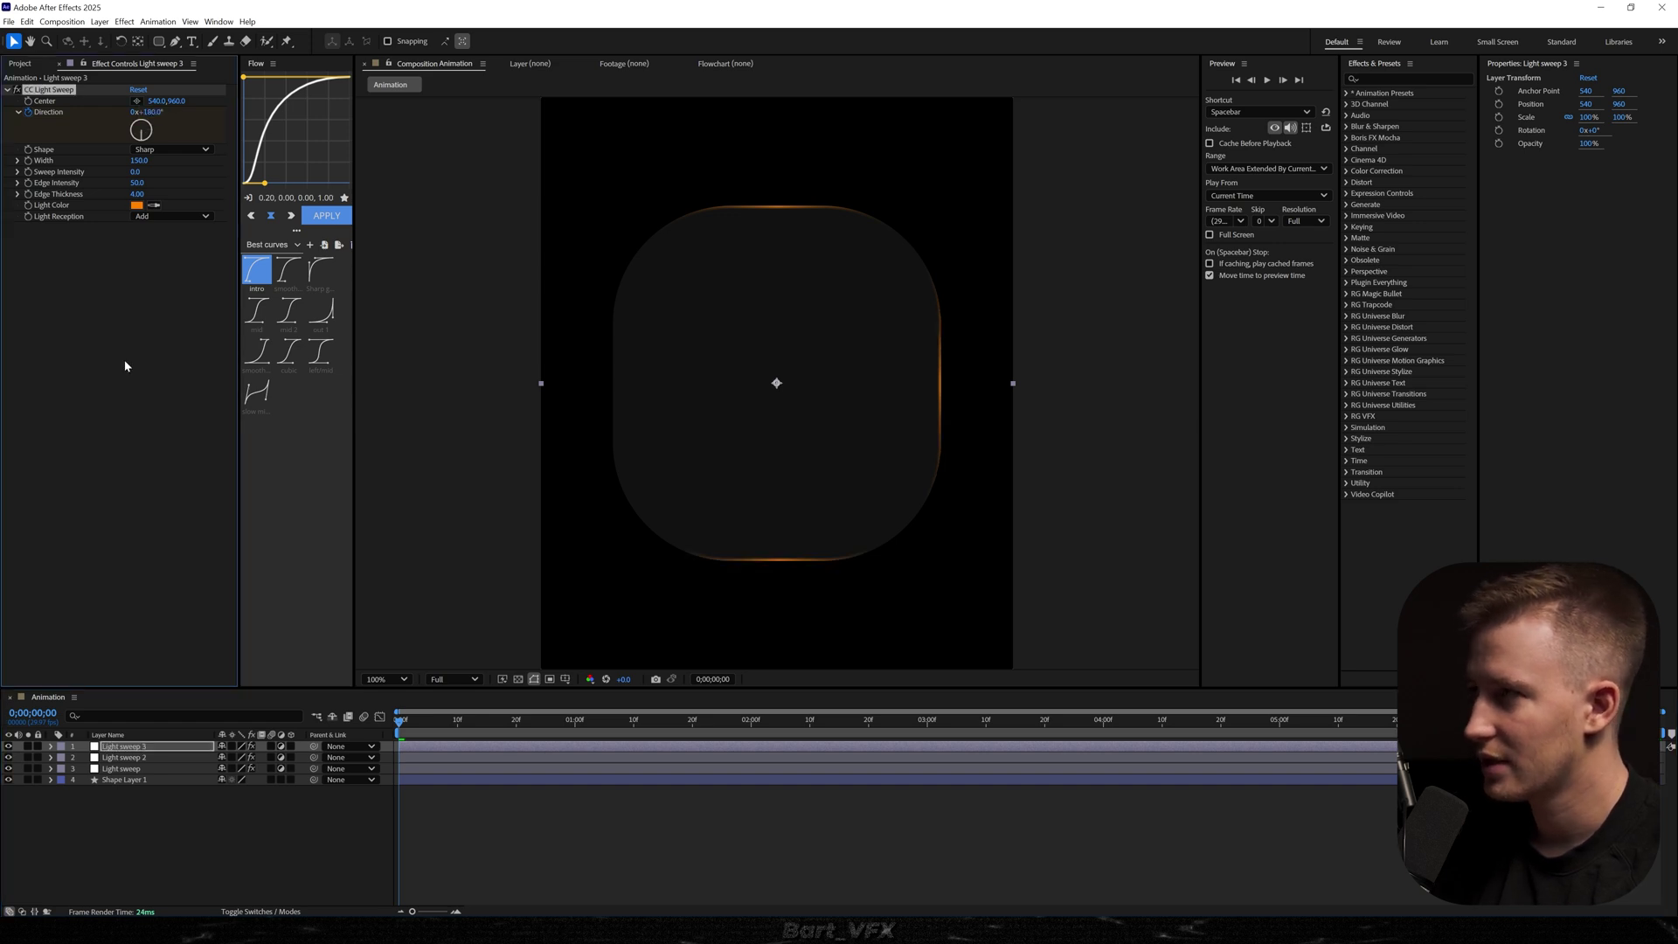
pyautogui.press('Return')
# Duplicate the 180° light sweep layer and set the new copy's direction to 270°
pyautogui.hotkey('ctrl', 'd')
pyautogui.click(152, 113)
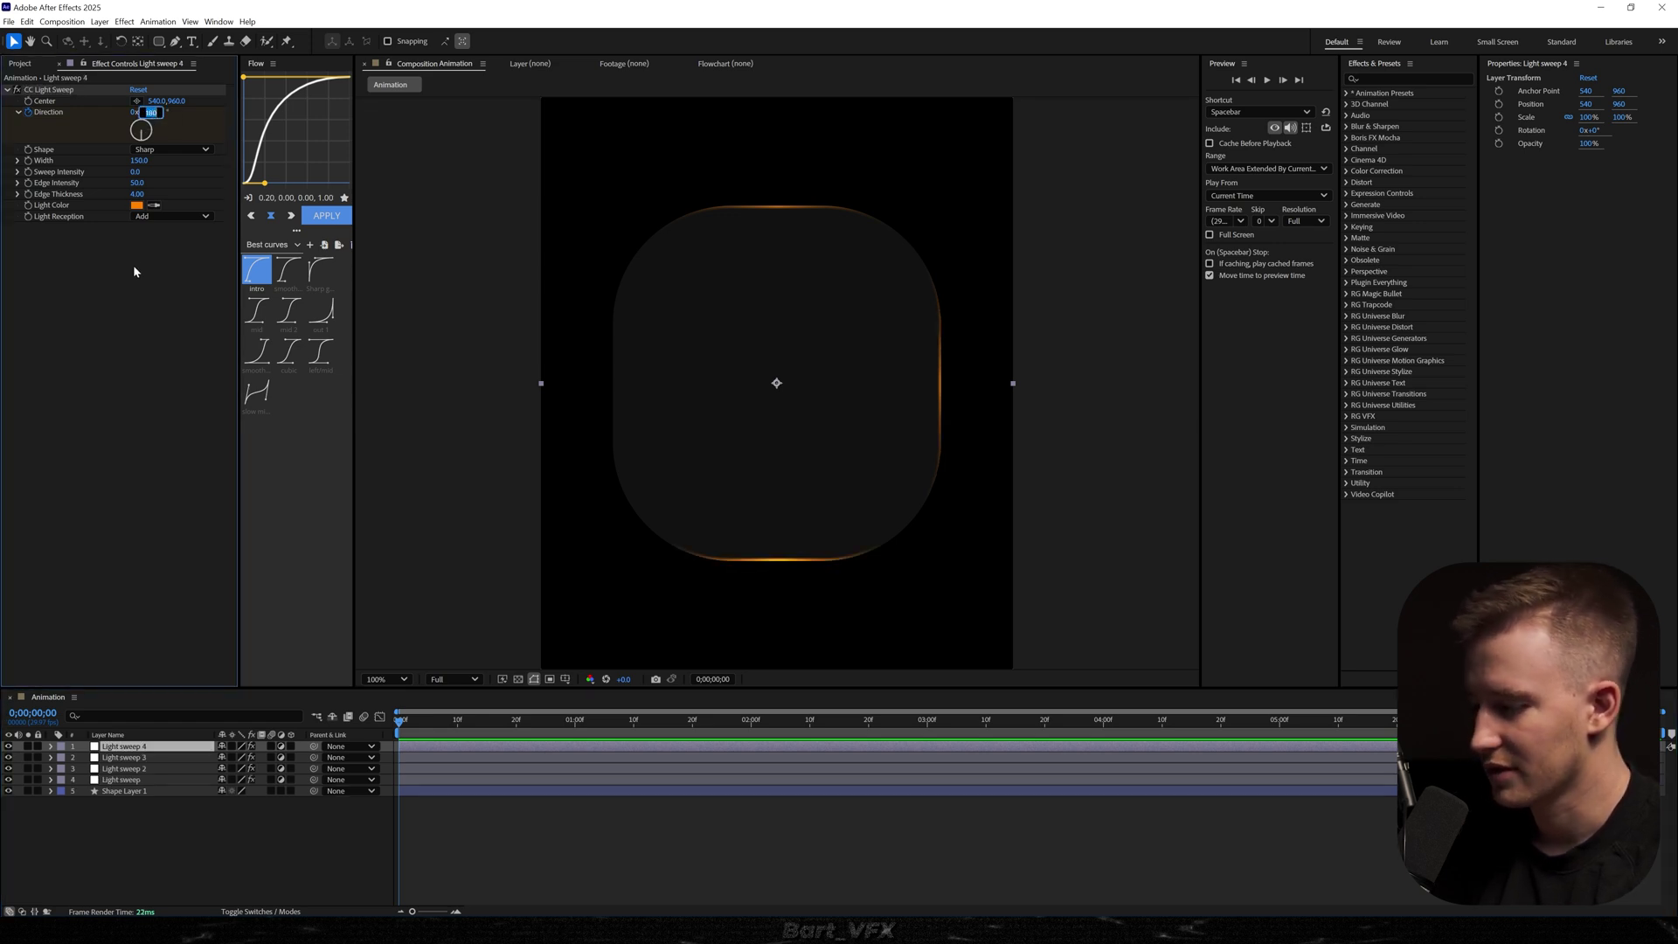
pyautogui.write('270')
pyautogui.press('Return')
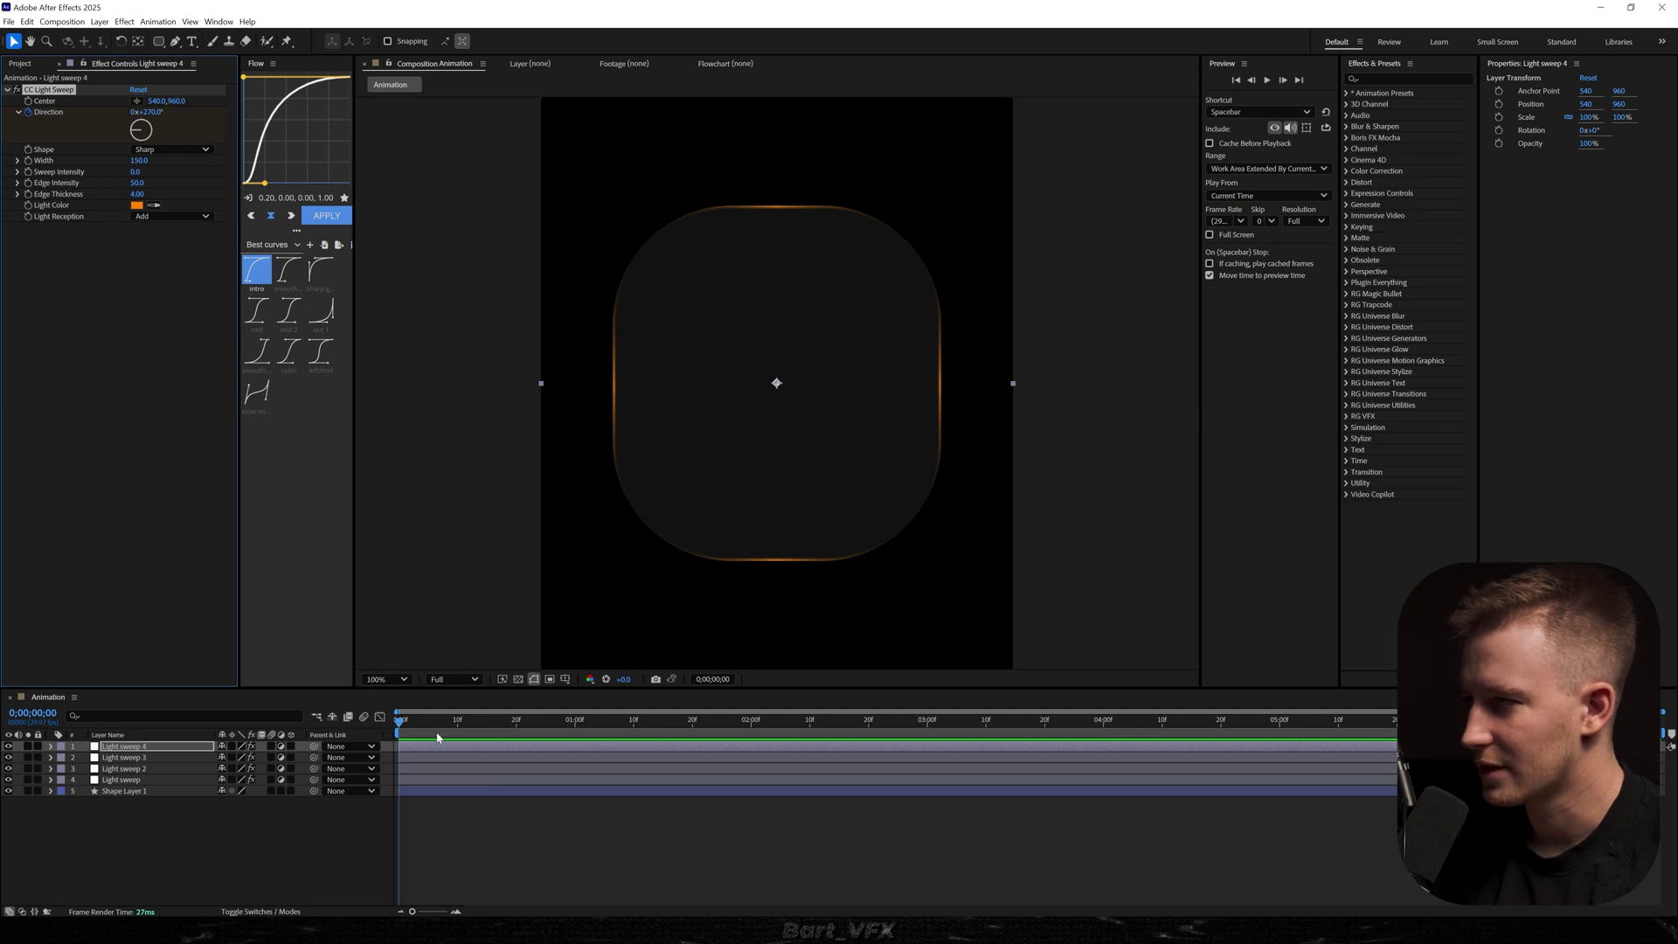
# Animate all four light sweeps around the shape by adding second keyframes with increased directions at about 4.5 seconds, and preview the motion
pyautogui.moveTo(414, 723); pyautogui.dragTo(997, 724)
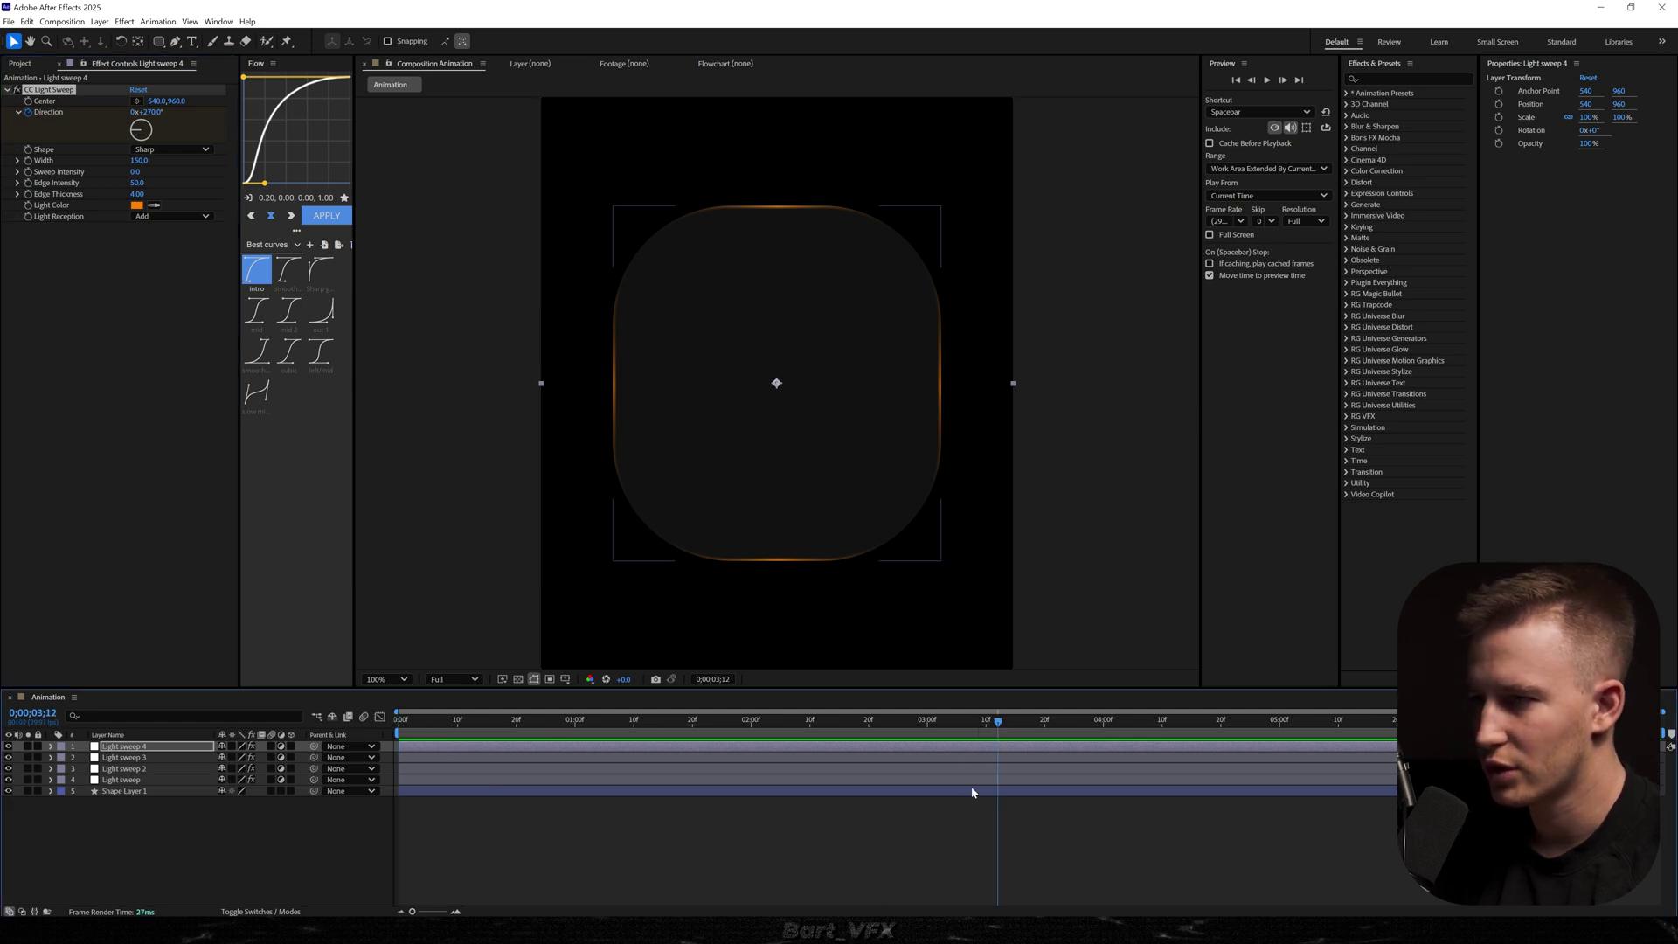
pyautogui.keyDown('shift'); pyautogui.click(981, 782); pyautogui.keyUp('shift')
pyautogui.press('u')
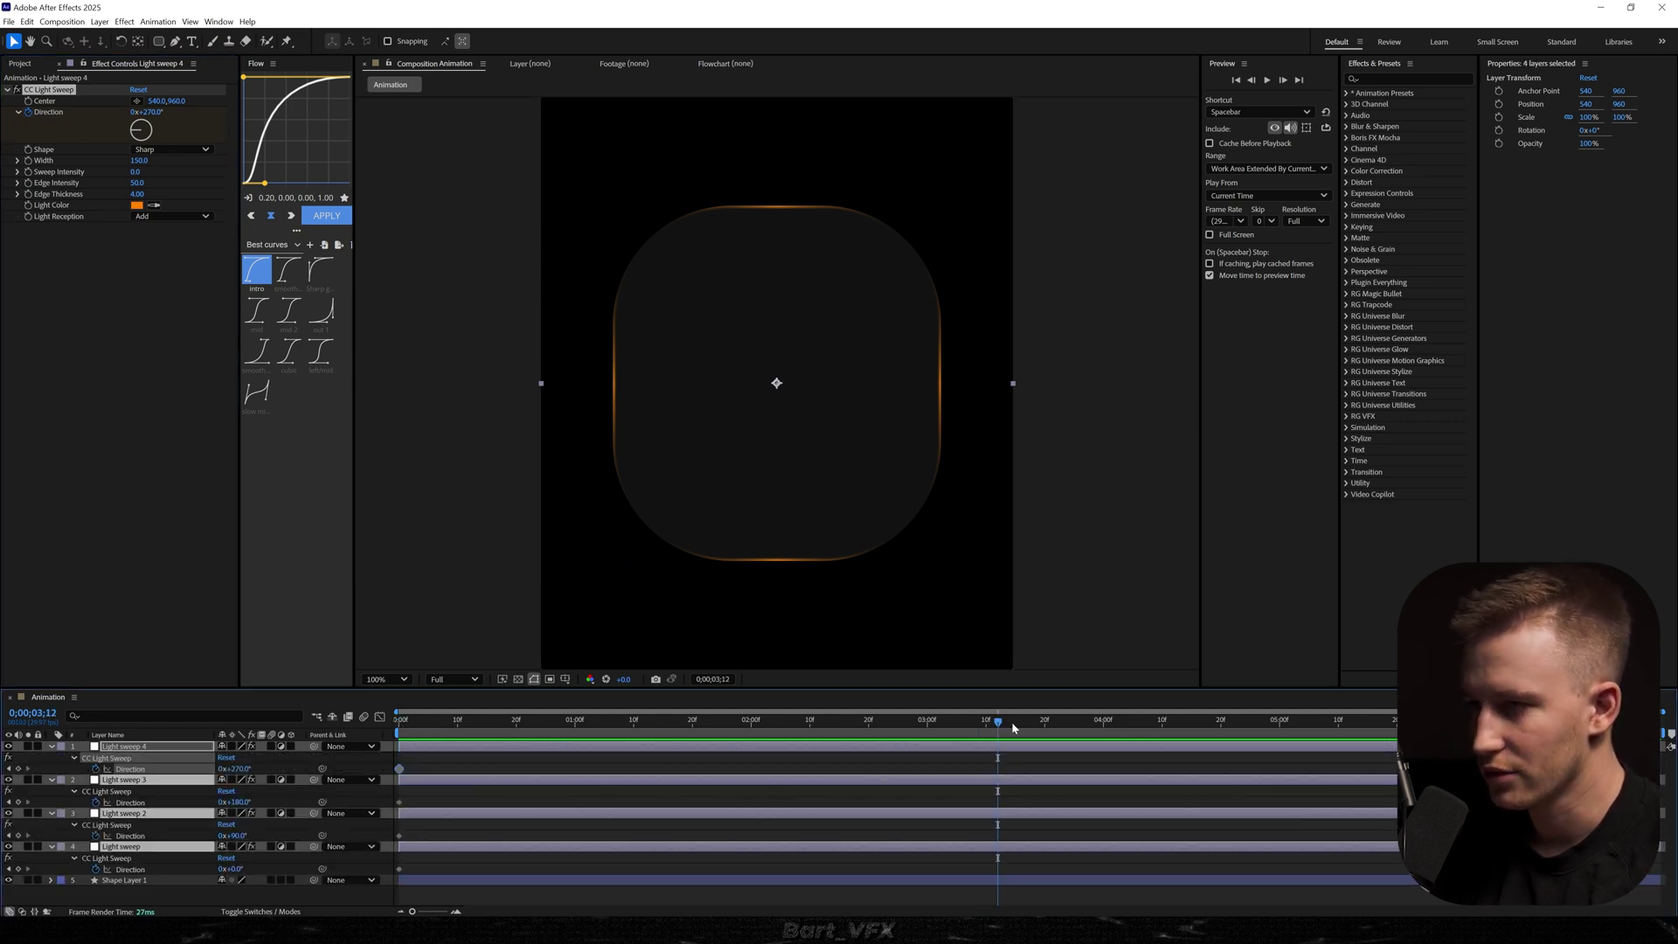
pyautogui.moveTo(464, 762); pyautogui.dragTo(390, 873)
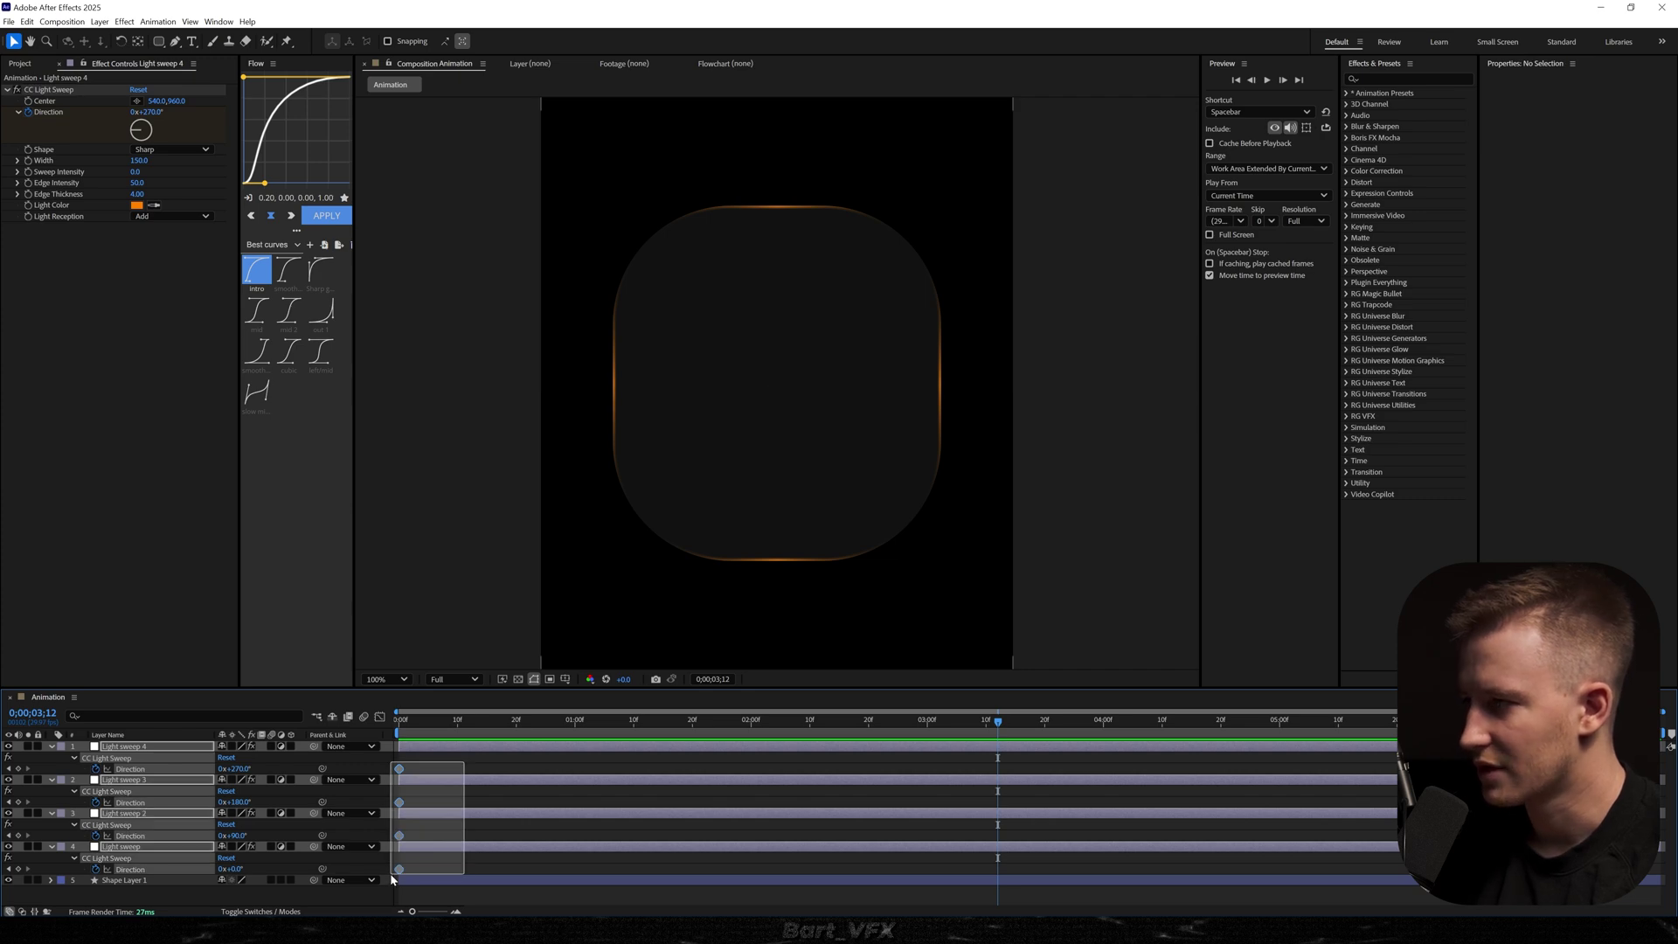
pyautogui.moveTo(233, 769); pyautogui.dragTo(259, 768)
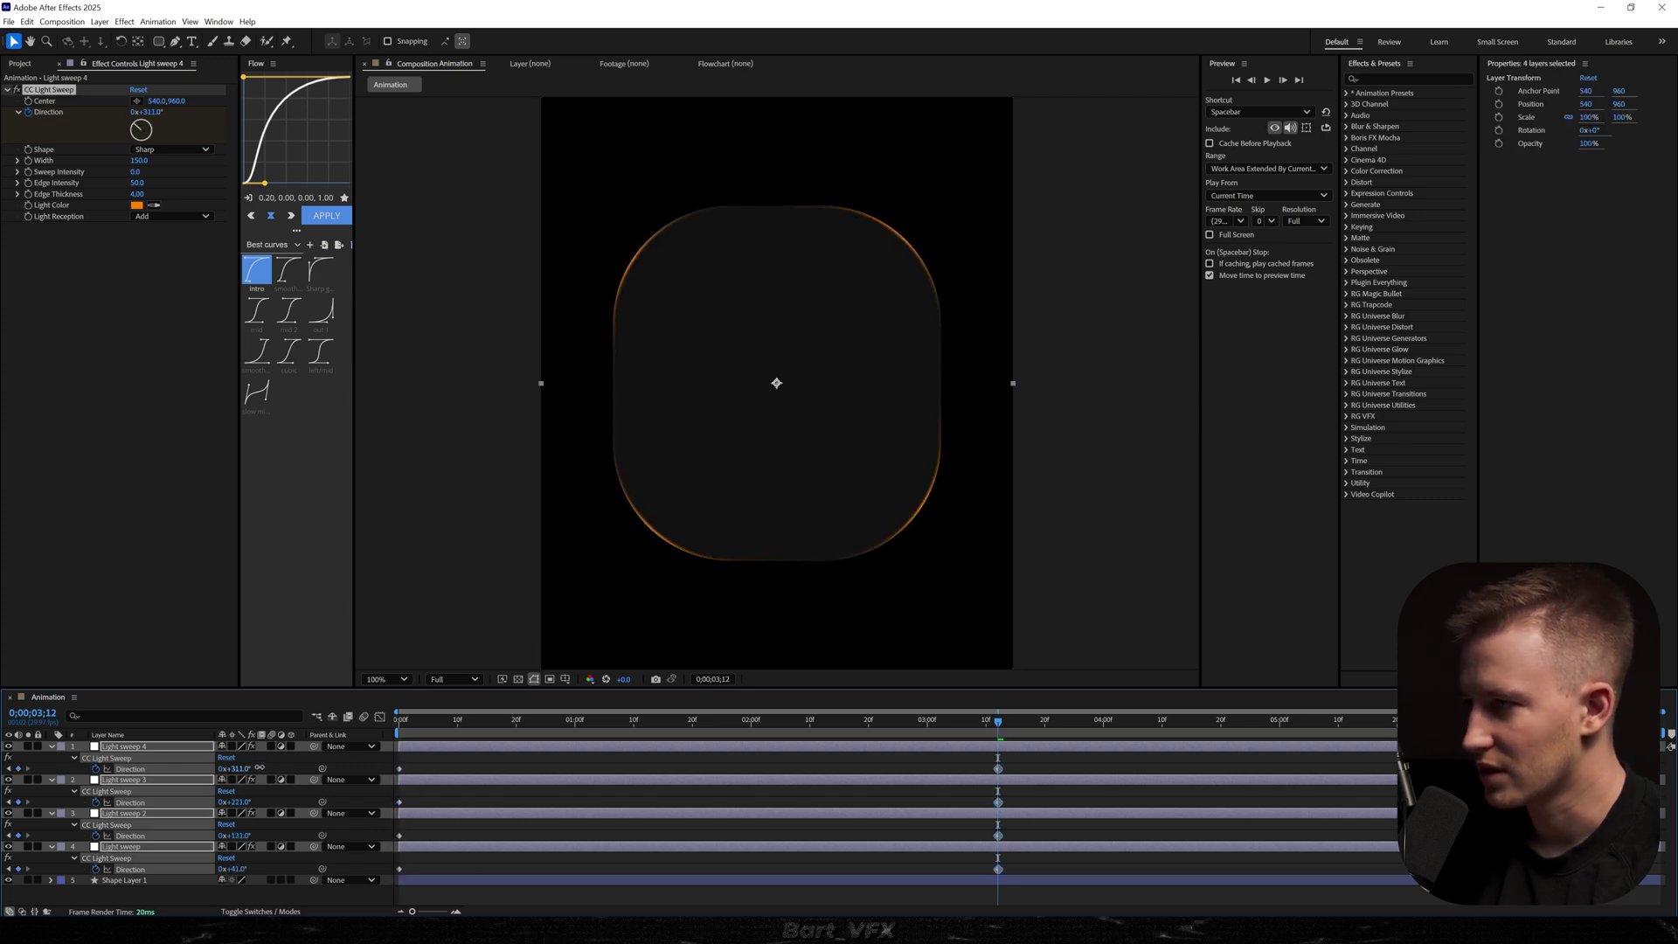
pyautogui.moveTo(999, 769); pyautogui.dragTo(1185, 769)
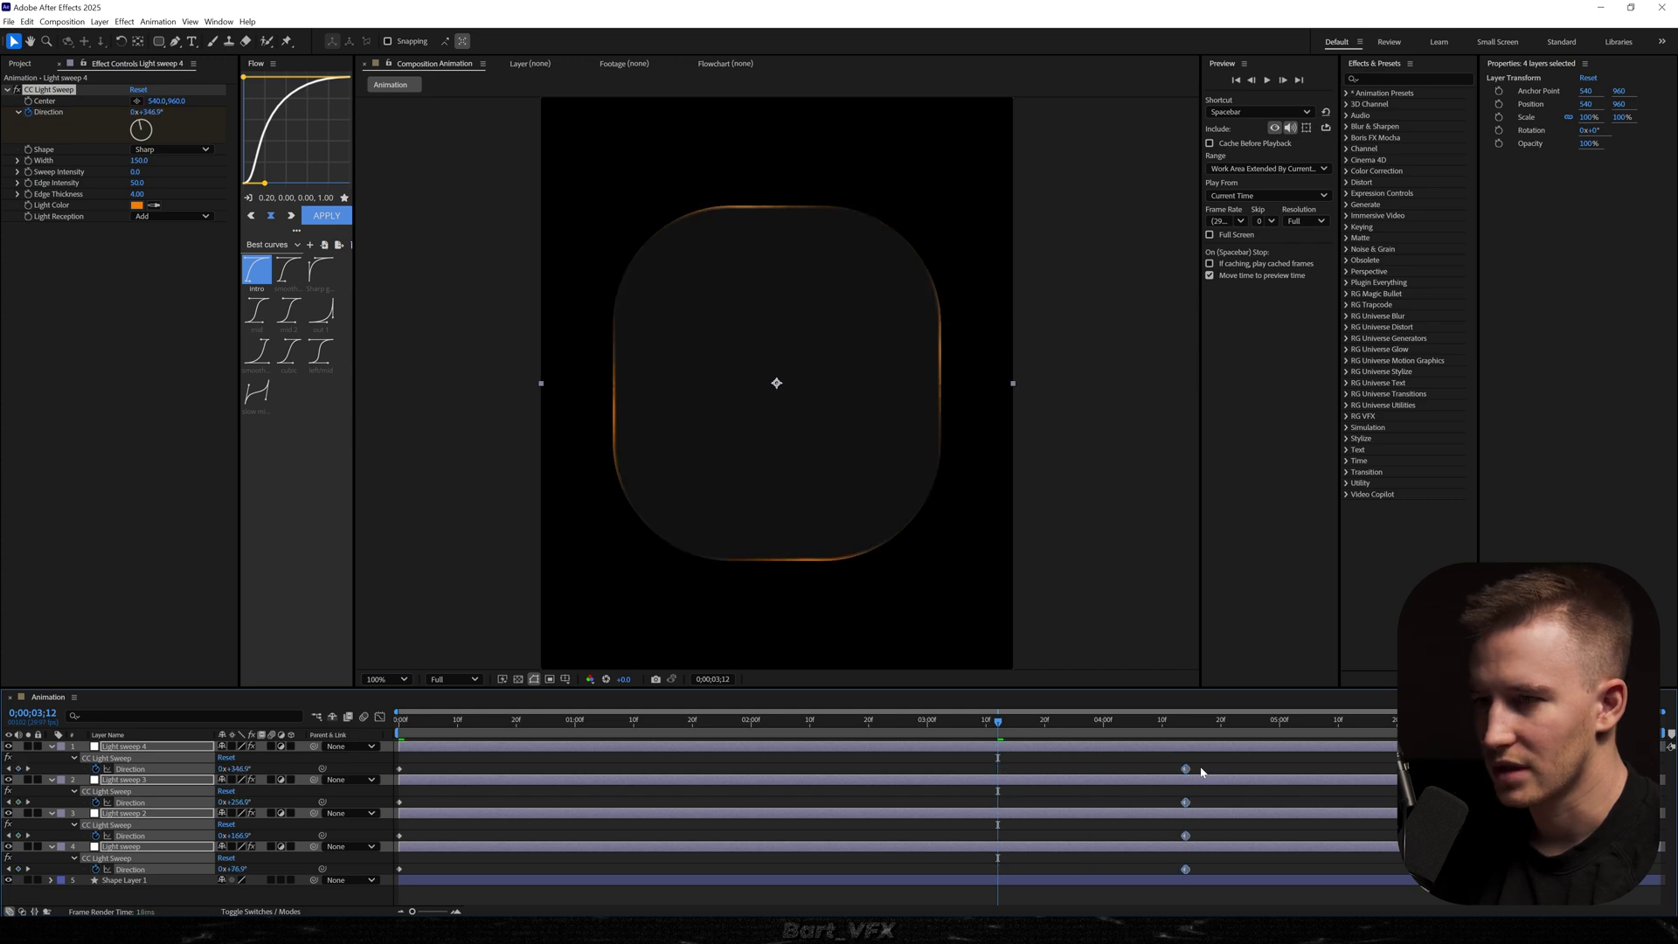
pyautogui.press('Home')
pyautogui.press('space')
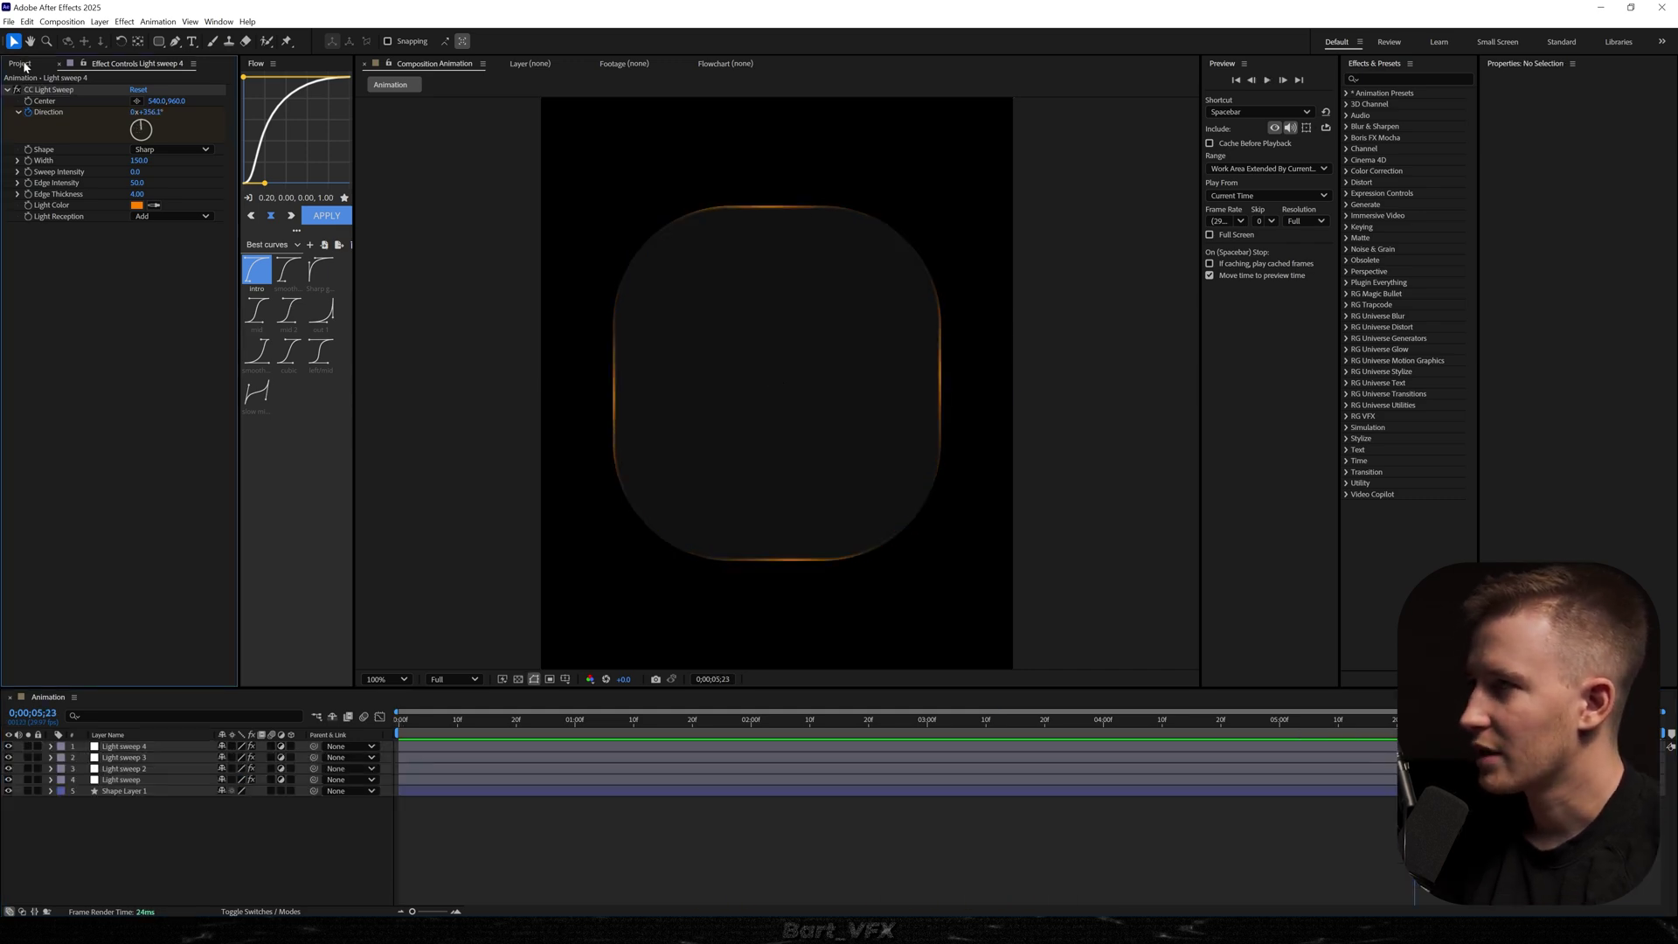
# Add ae logo.png as the topmost layer of the composition and scale it down to 12%
pyautogui.click(22, 63)
pyautogui.moveTo(43, 231); pyautogui.dragTo(411, 744)
pyautogui.press('s')
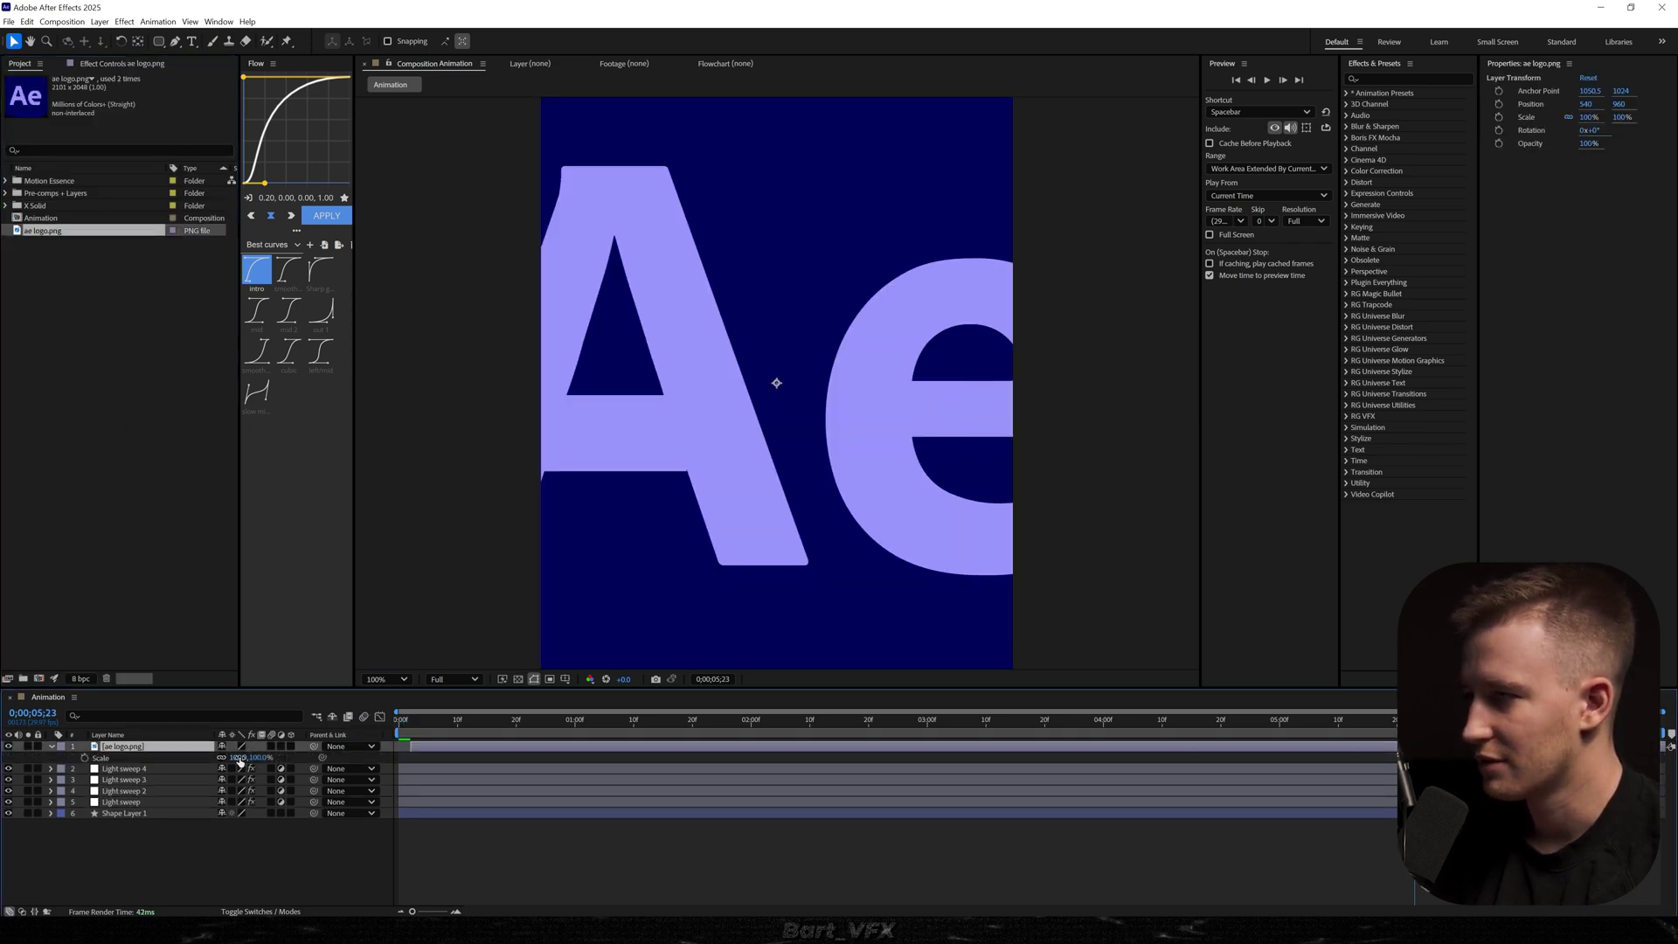
pyautogui.moveTo(239, 759); pyautogui.dragTo(194, 771)
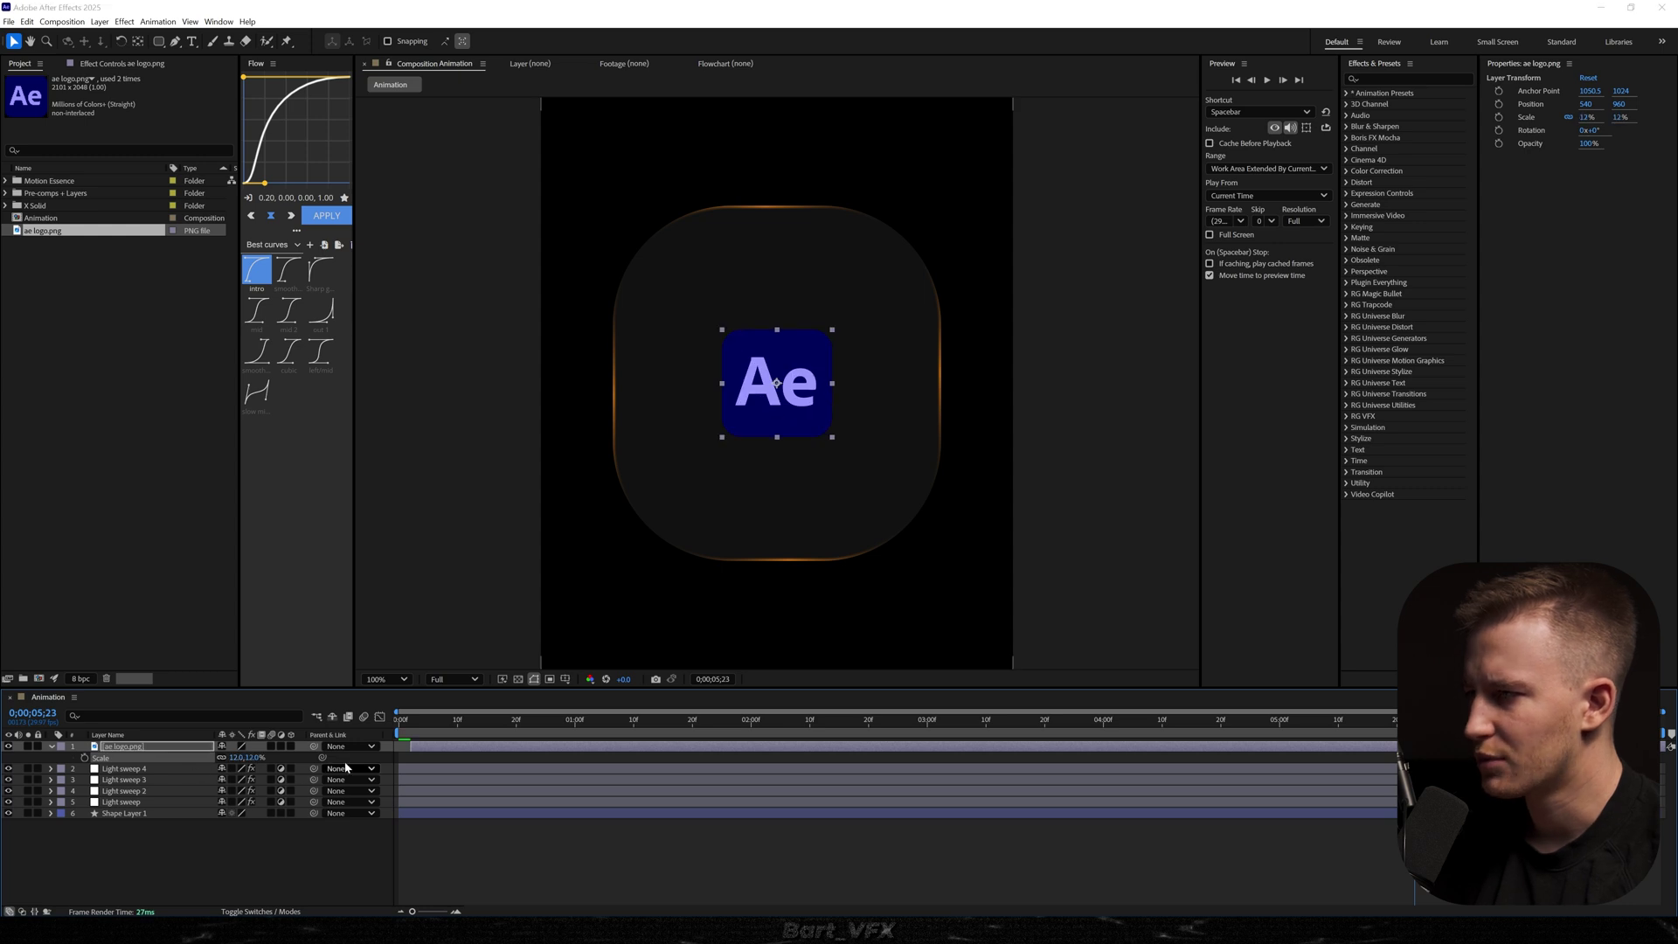
# Pre-compose the logo layer as Logo, moving all attributes into the new composition
pyautogui.hotkey('ctrl', 'shift', 'c')
pyautogui.write('Log')
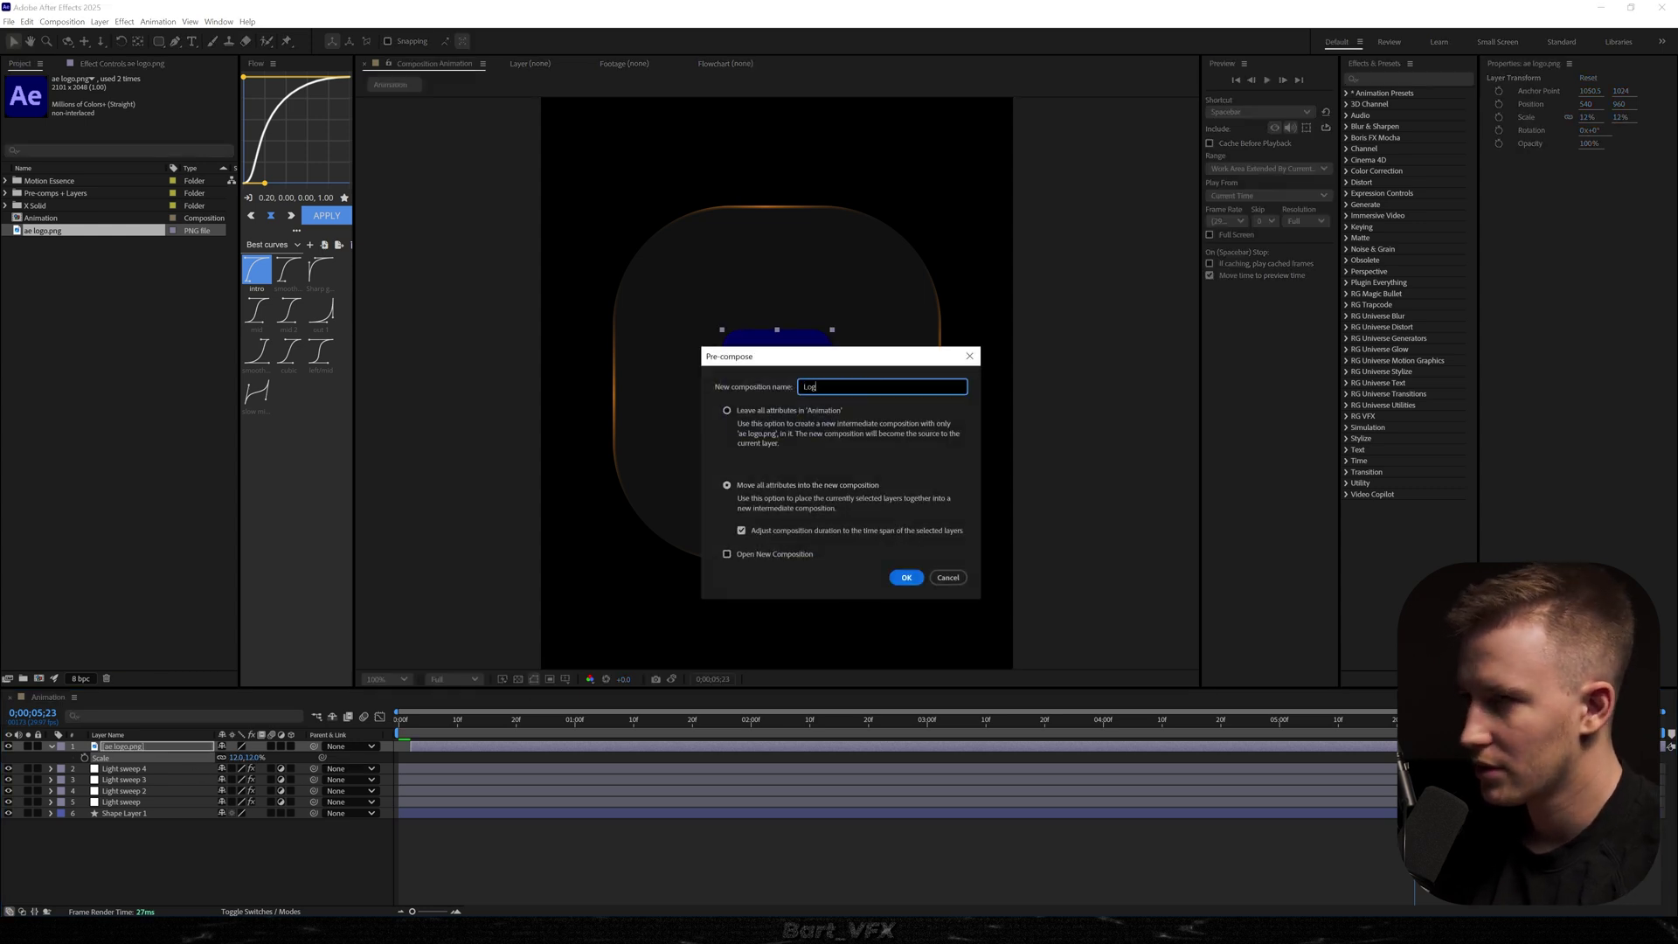
pyautogui.write('o')
pyautogui.press('Return')
# Apply the Tint effect to the Logo layer to turn it black and white
pyautogui.hotkey('ctrl', 'space')
pyautogui.write('tint')
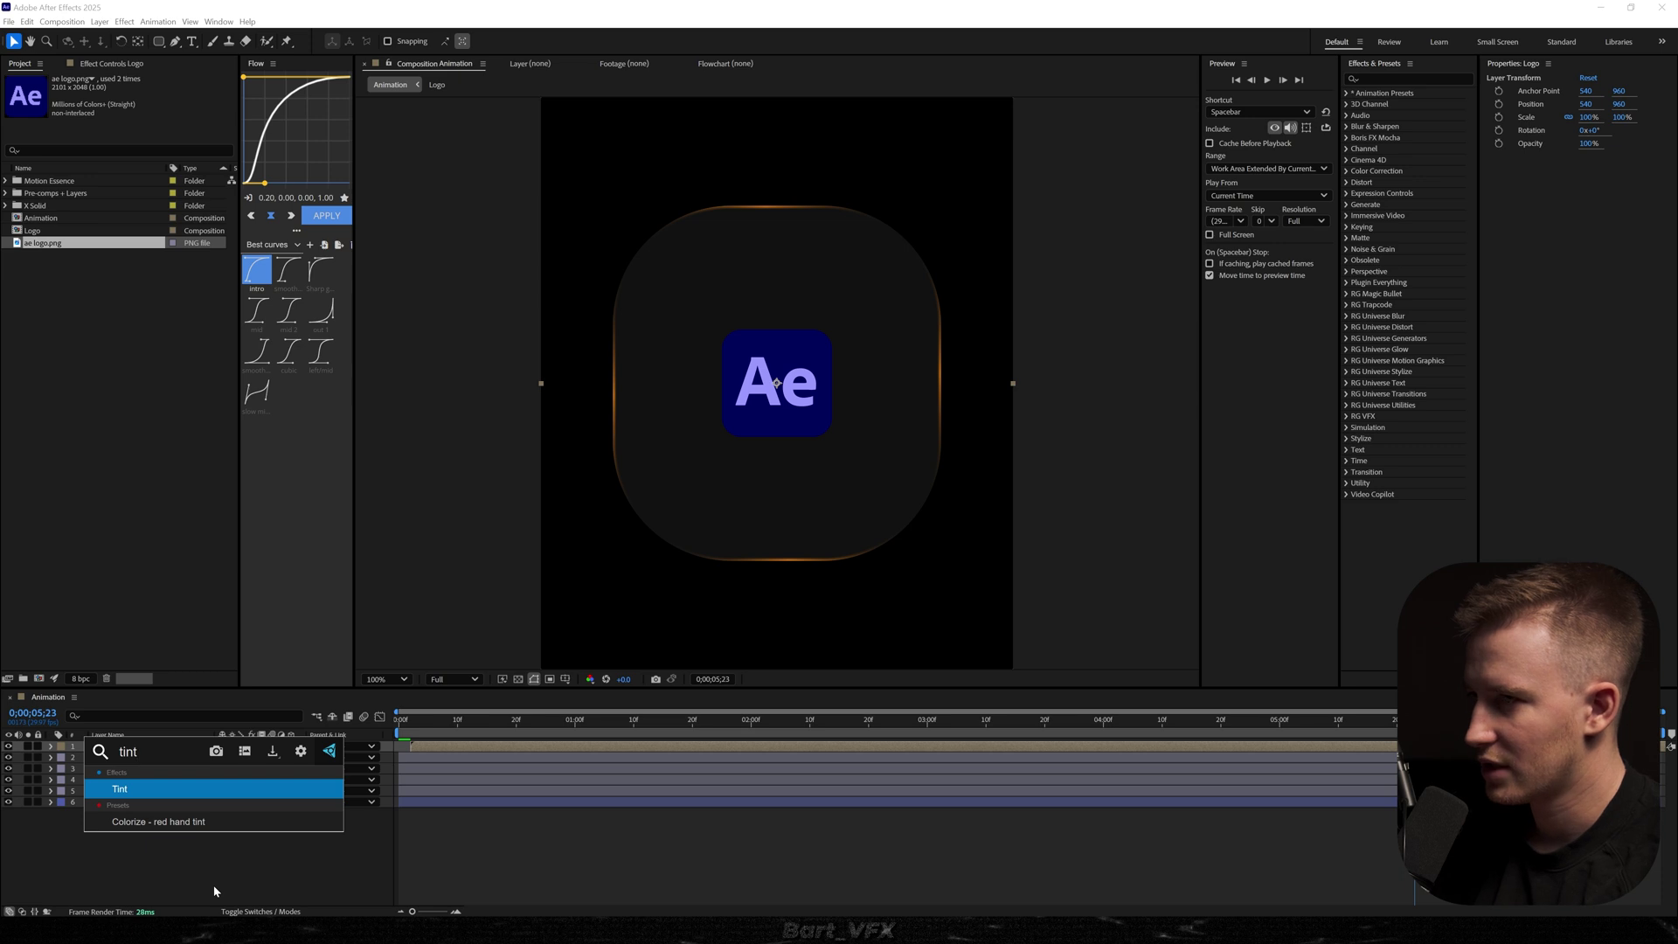
pyautogui.press('Return')
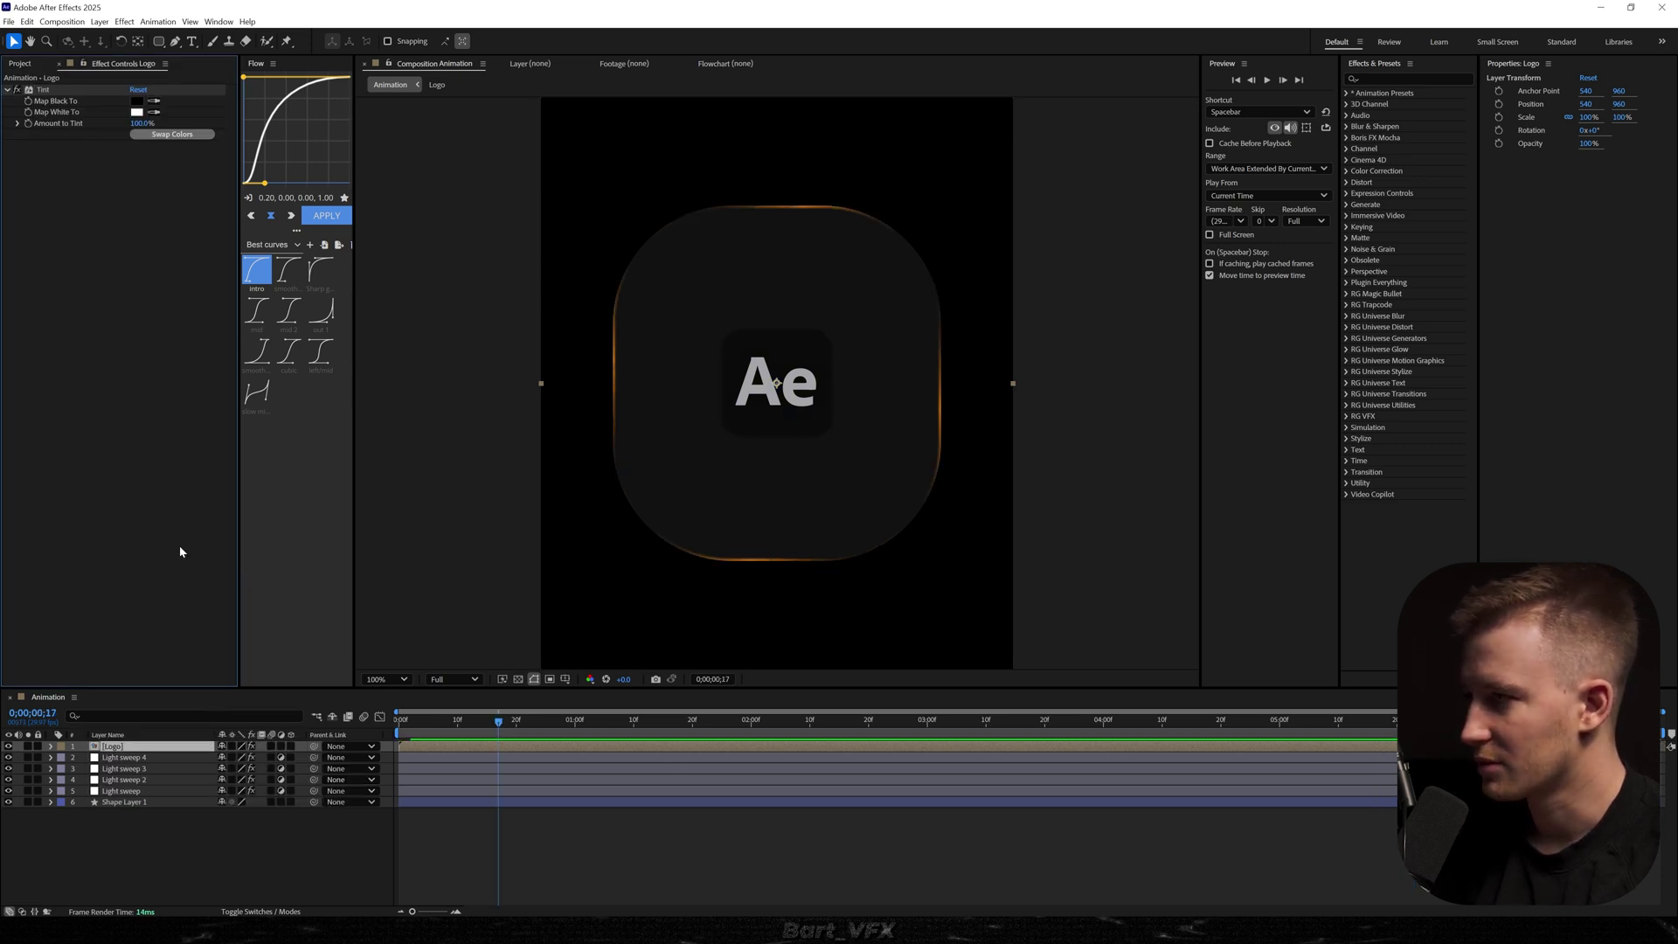
pyautogui.click(228, 837)
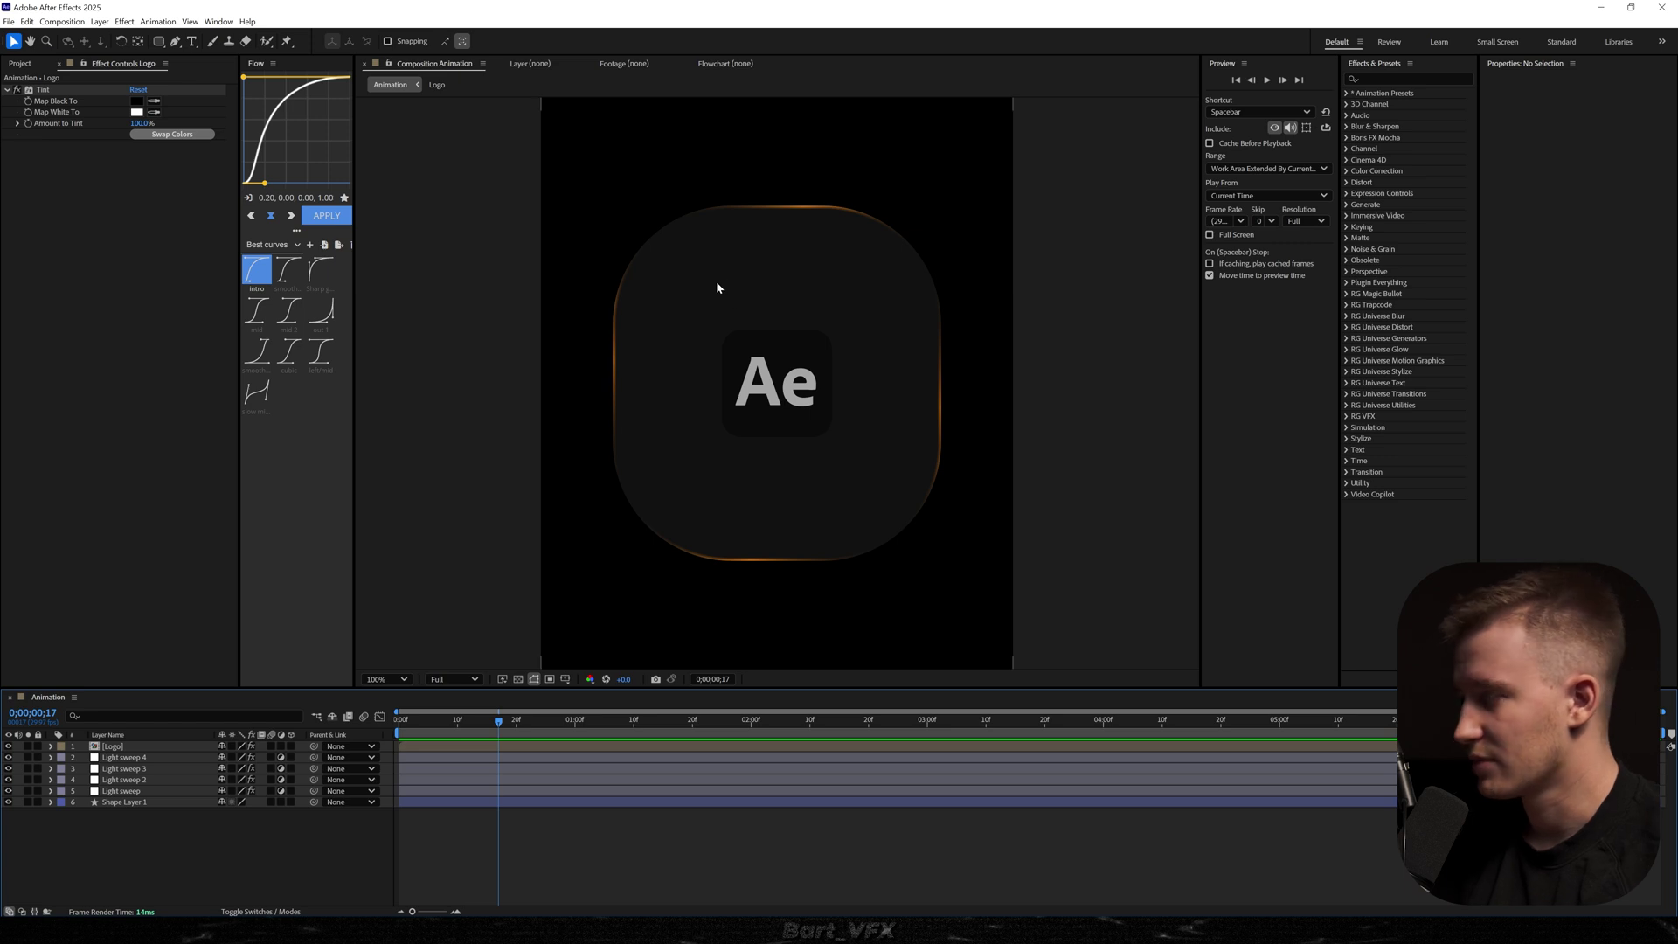
# Add a text layer reading "Bart_VFX" near the upper left of the card
pyautogui.hotkey('ctrl', 't')
pyautogui.click(686, 282)
pyautogui.write('Bart')
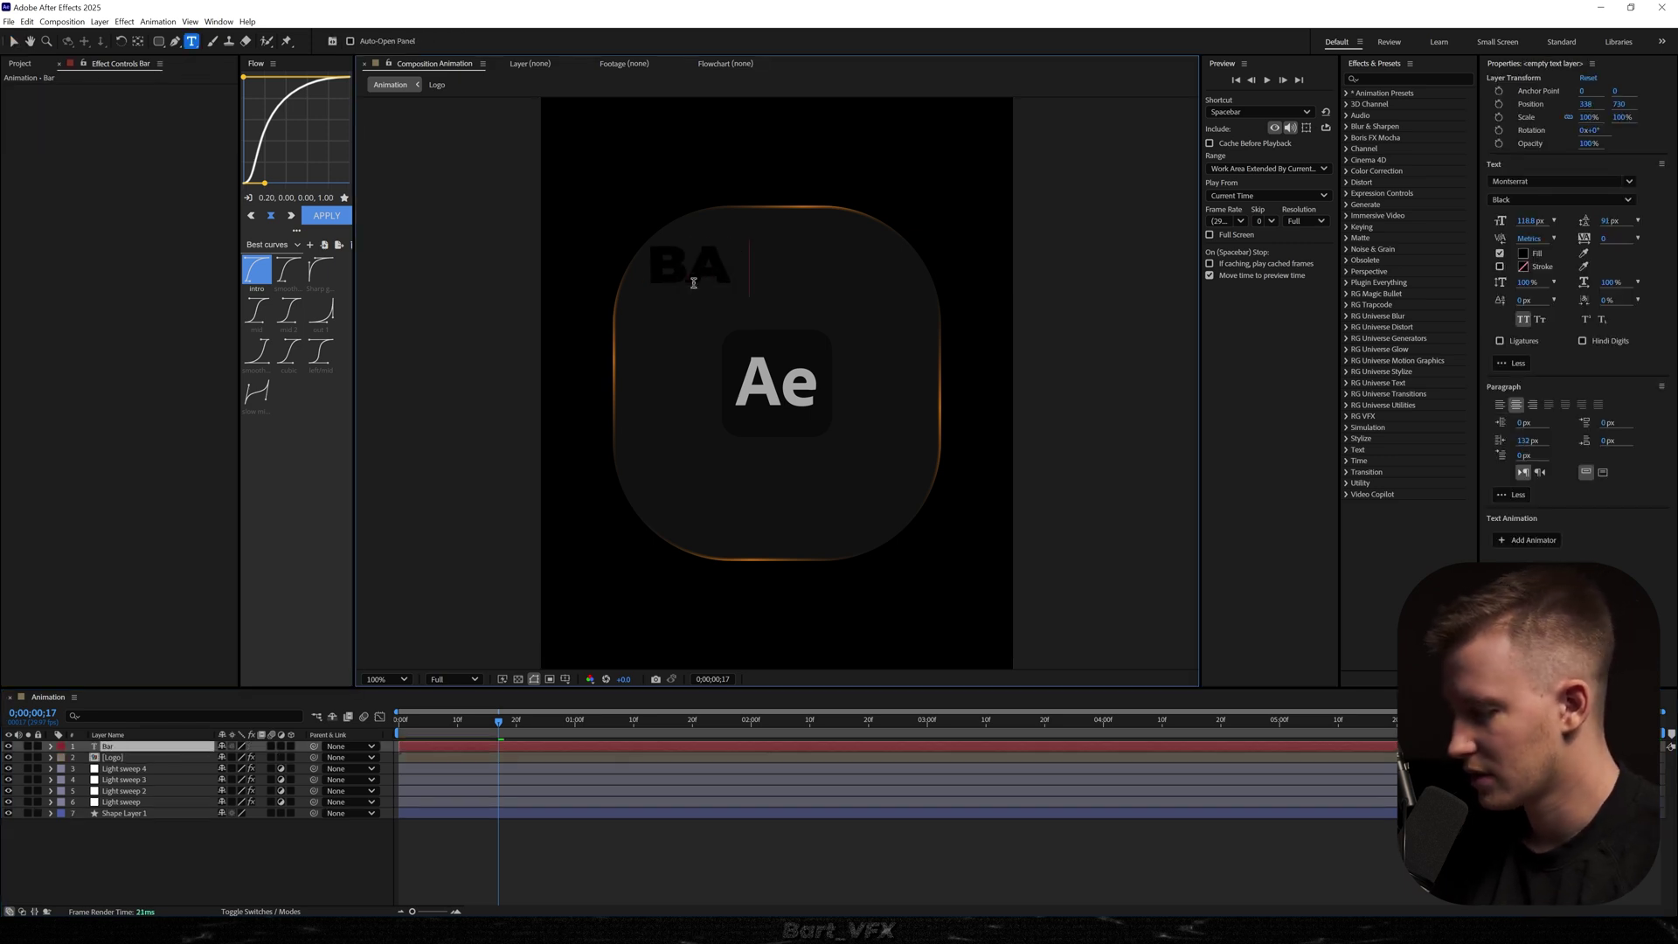
pyautogui.write('_VFX')
# Make the Bart_VFX text white, set its Montserrat weight to Light, and turn off all caps
pyautogui.hotkey('ctrl', 'a')
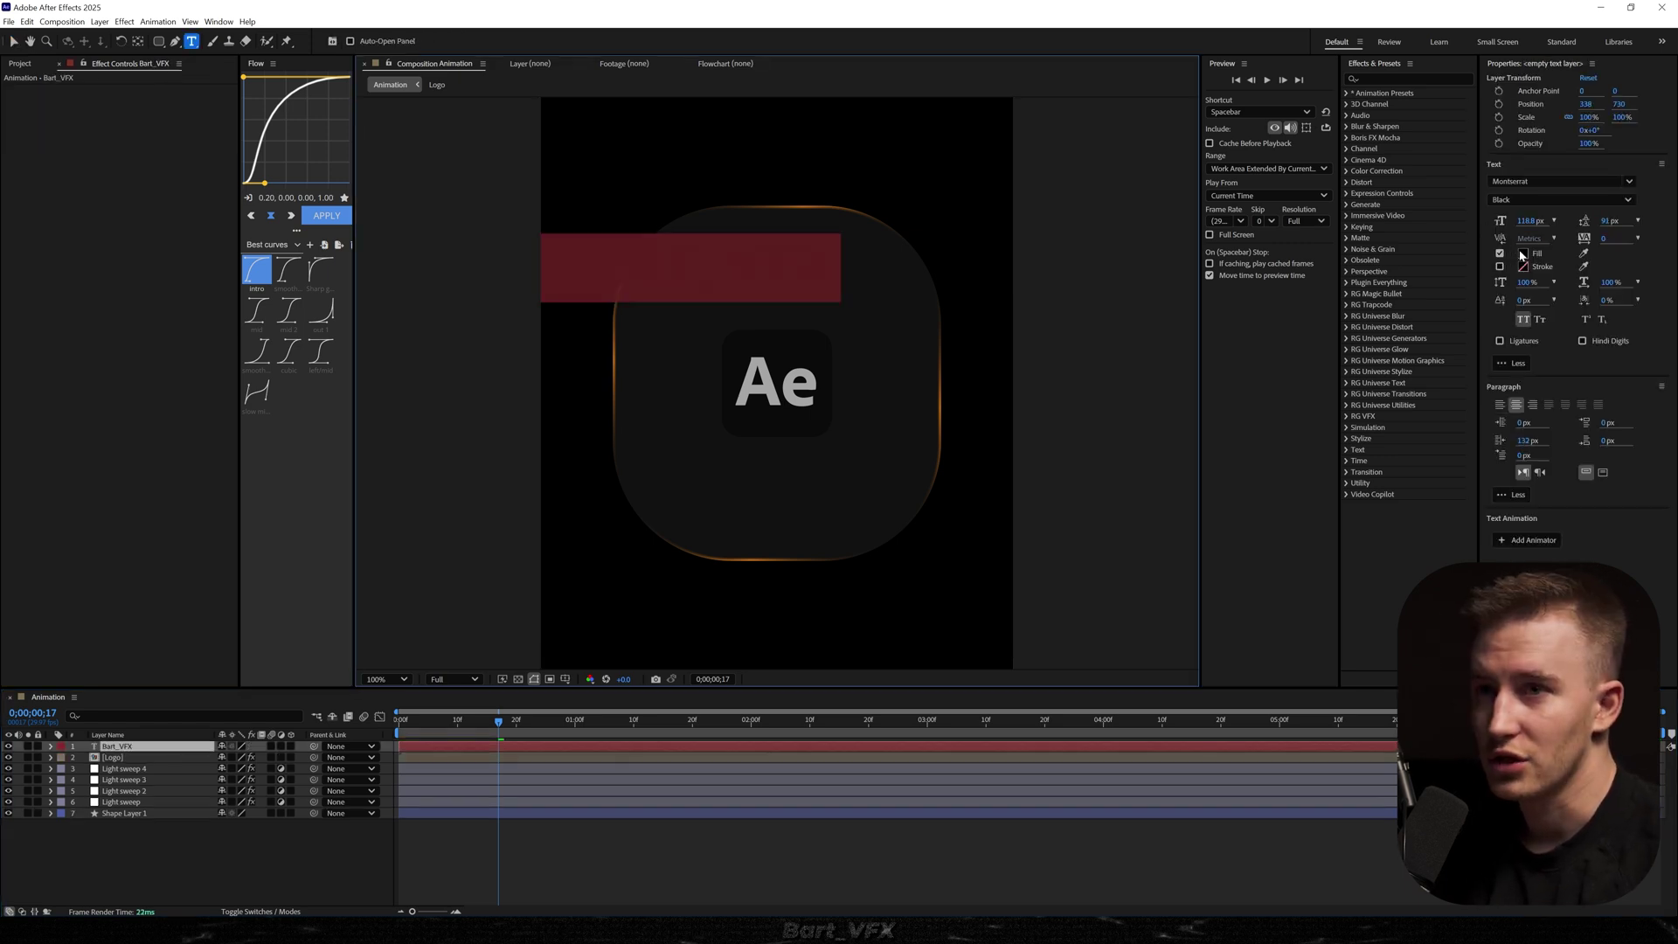
pyautogui.click(1522, 253)
pyautogui.press('Return')
pyautogui.click(1509, 199)
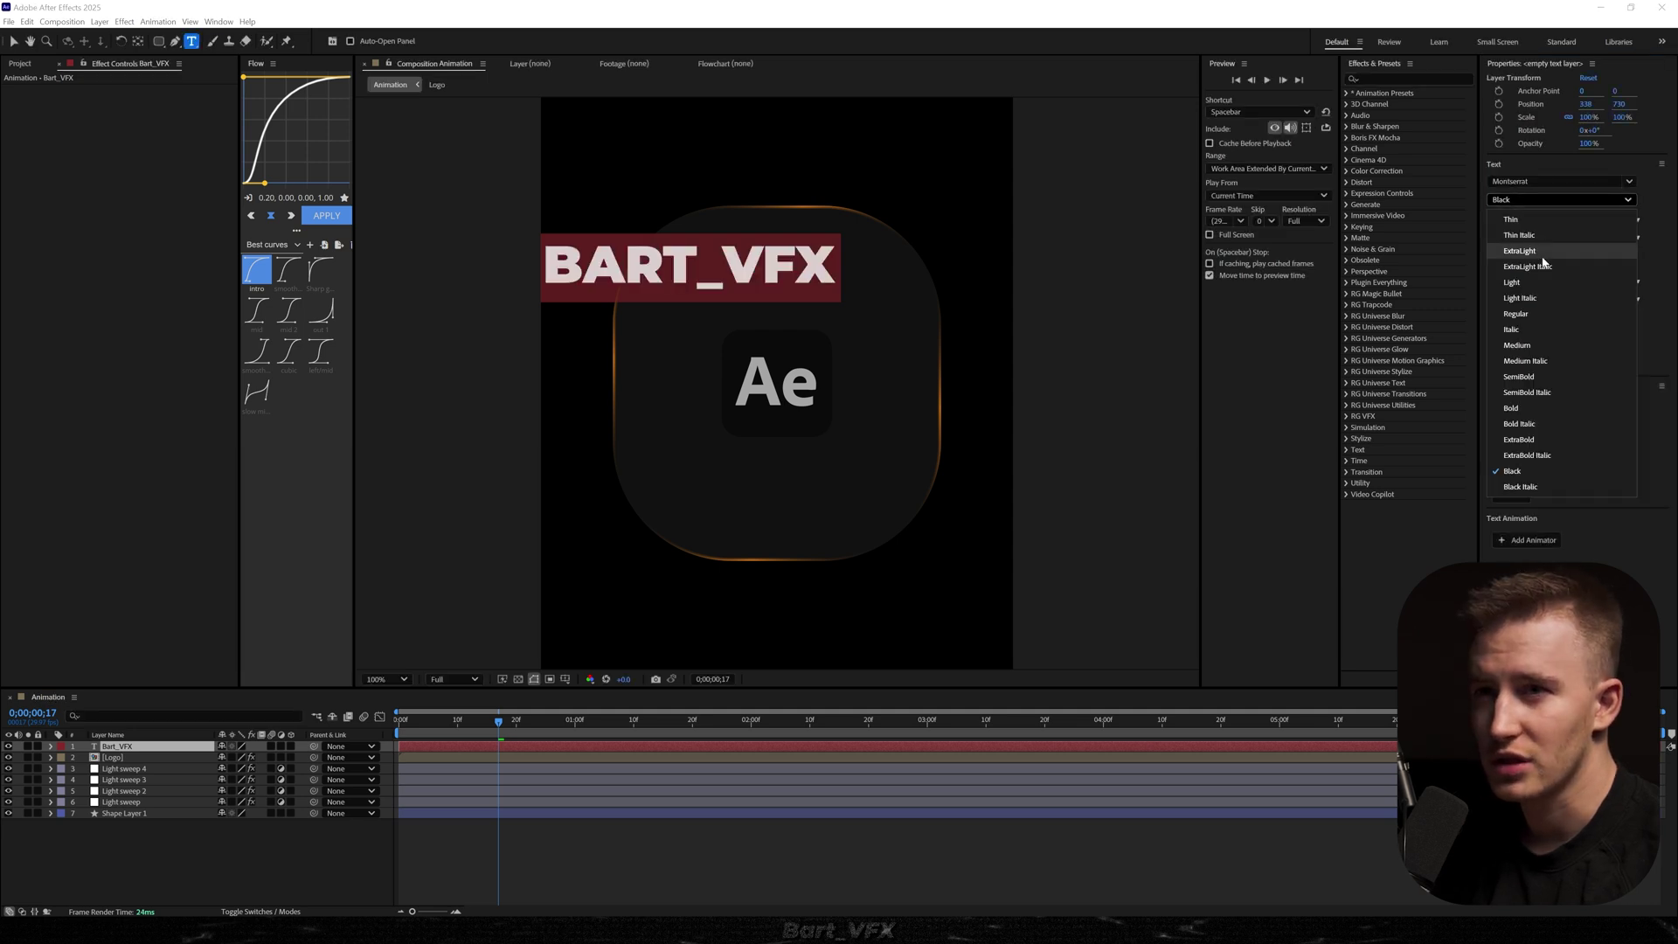
pyautogui.click(1526, 281)
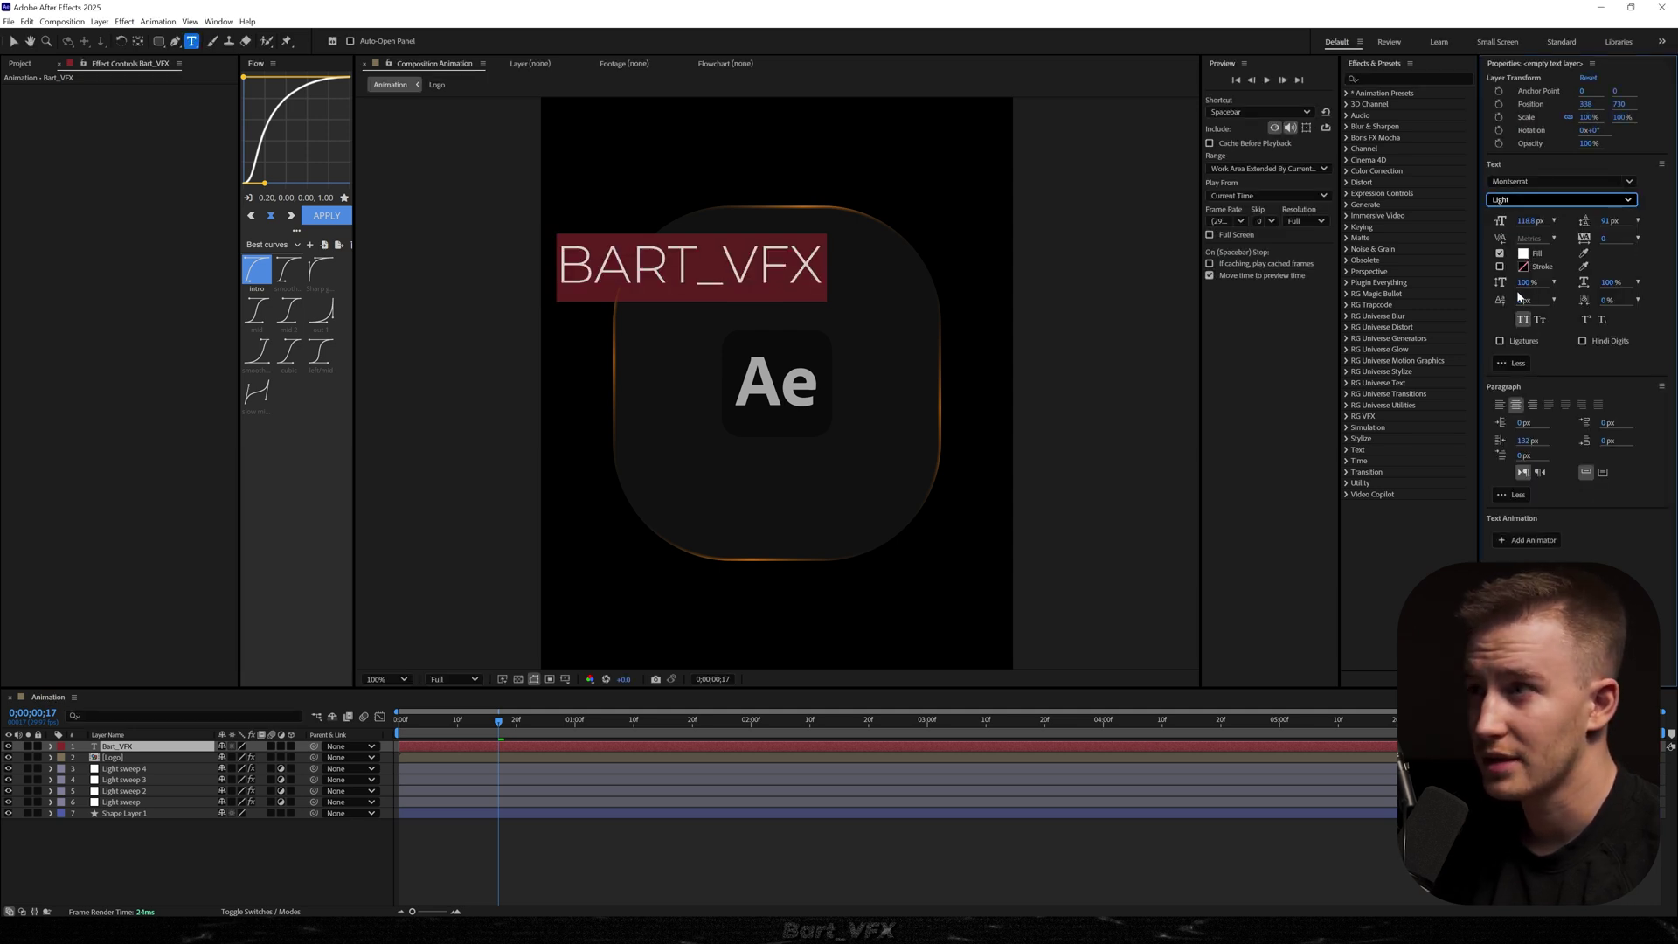
pyautogui.click(1523, 319)
pyautogui.press('Escape')
# Scale the Bart_VFX text down to 38% with a 94.4 px font size and position it above and left of the logo
pyautogui.press('s')
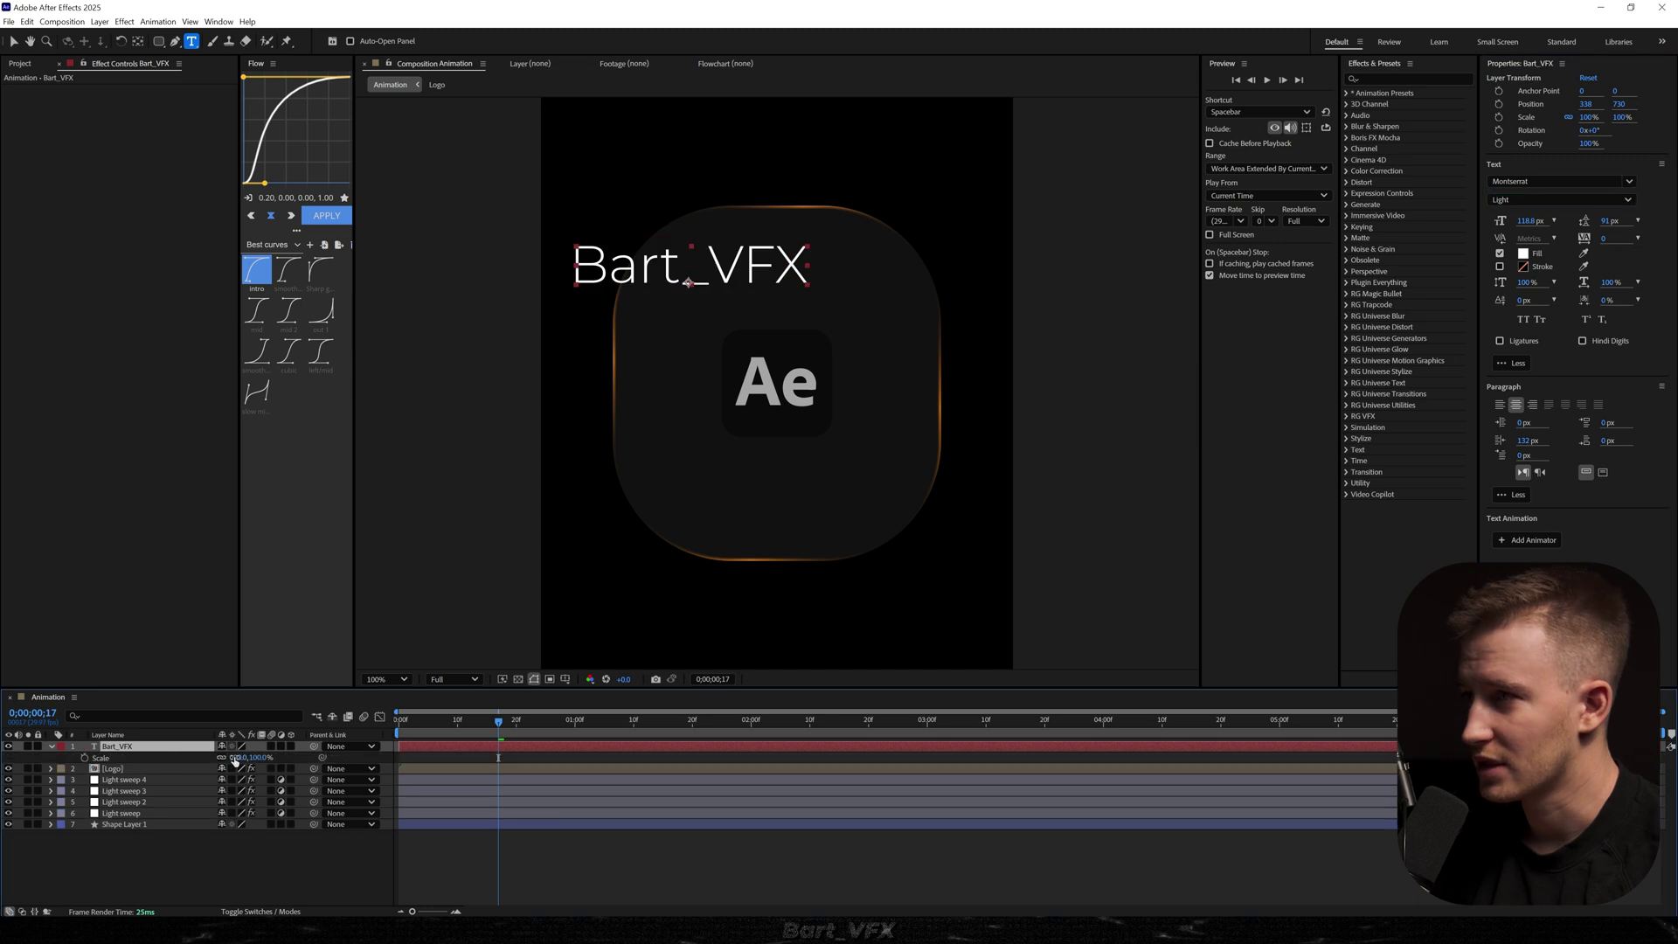
pyautogui.moveTo(234, 758); pyautogui.dragTo(180, 759)
pyautogui.hotkey('ctrl', 'alt', 'Home')
pyautogui.press('v')
pyautogui.moveTo(701, 280); pyautogui.dragTo(722, 298)
pyautogui.moveTo(1528, 221); pyautogui.dragTo(1390, 245)
# Add a copy of the text reading "made in Adobe After Effects" at the card's lower right, and scale both texts to 30.3%
pyautogui.hotkey('ctrl', 'd')
pyautogui.moveTo(721, 301); pyautogui.dragTo(813, 490)
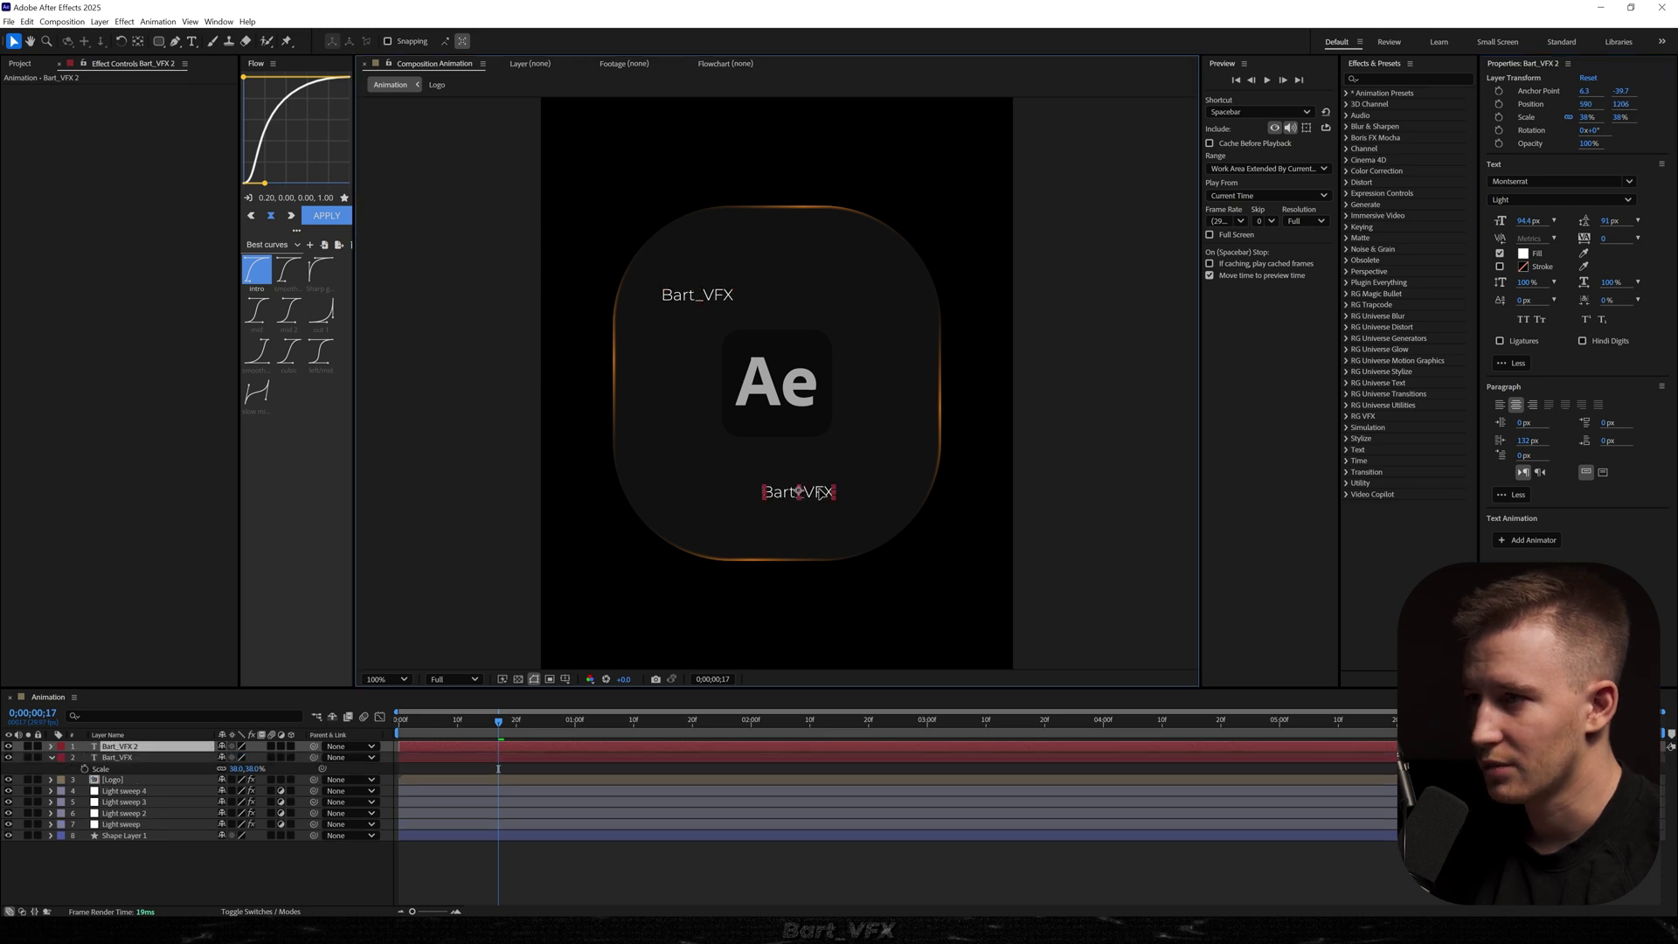
pyautogui.doubleClick(814, 489)
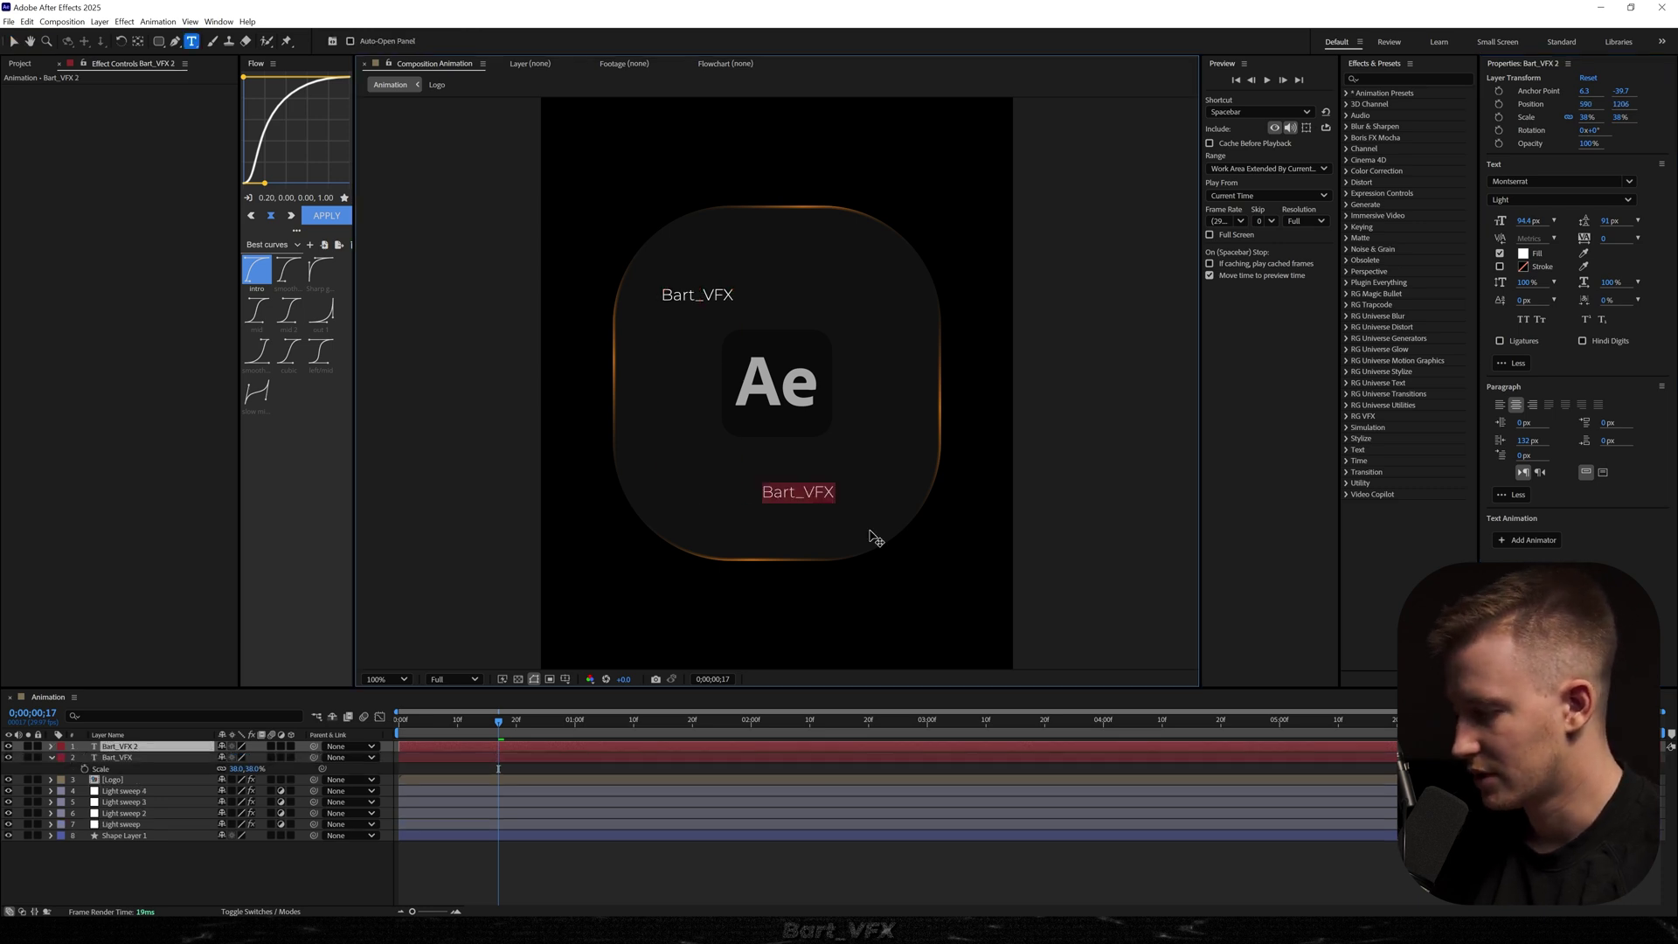
pyautogui.write('made in a')
pyautogui.moveTo(237, 757); pyautogui.dragTo(185, 762)
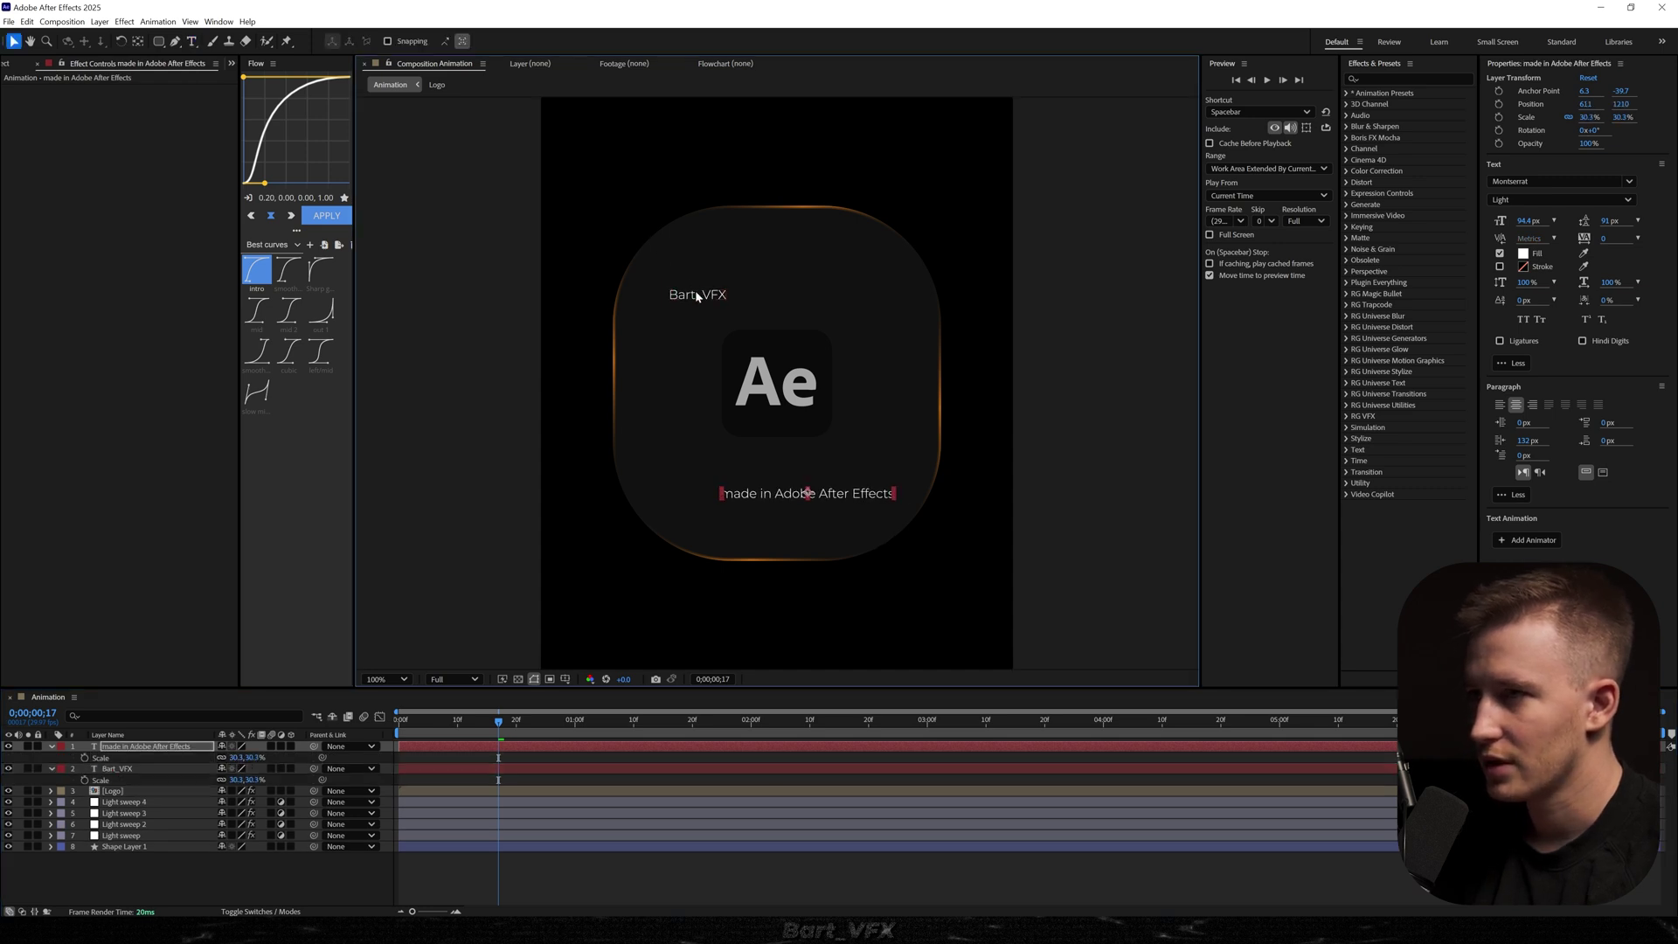
pyautogui.moveTo(696, 295); pyautogui.dragTo(689, 288)
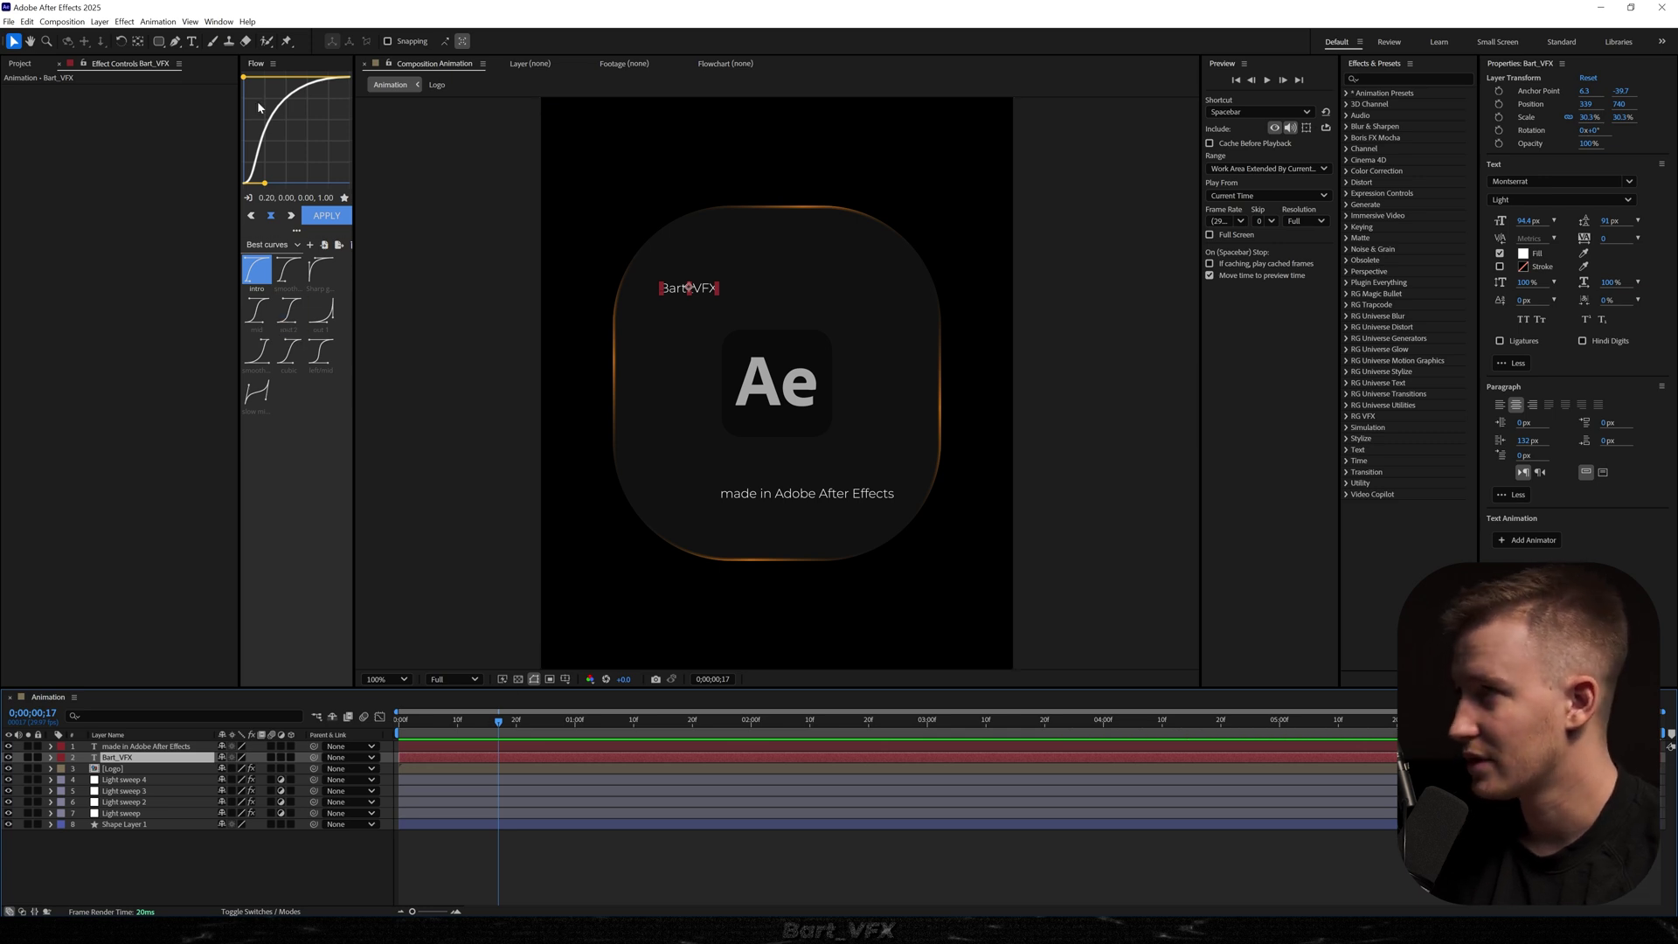
# Draw a rounded rectangle mask over the left part of the "made in Adobe After Effects" text and feather it by 598 pixels
pyautogui.click(158, 41)
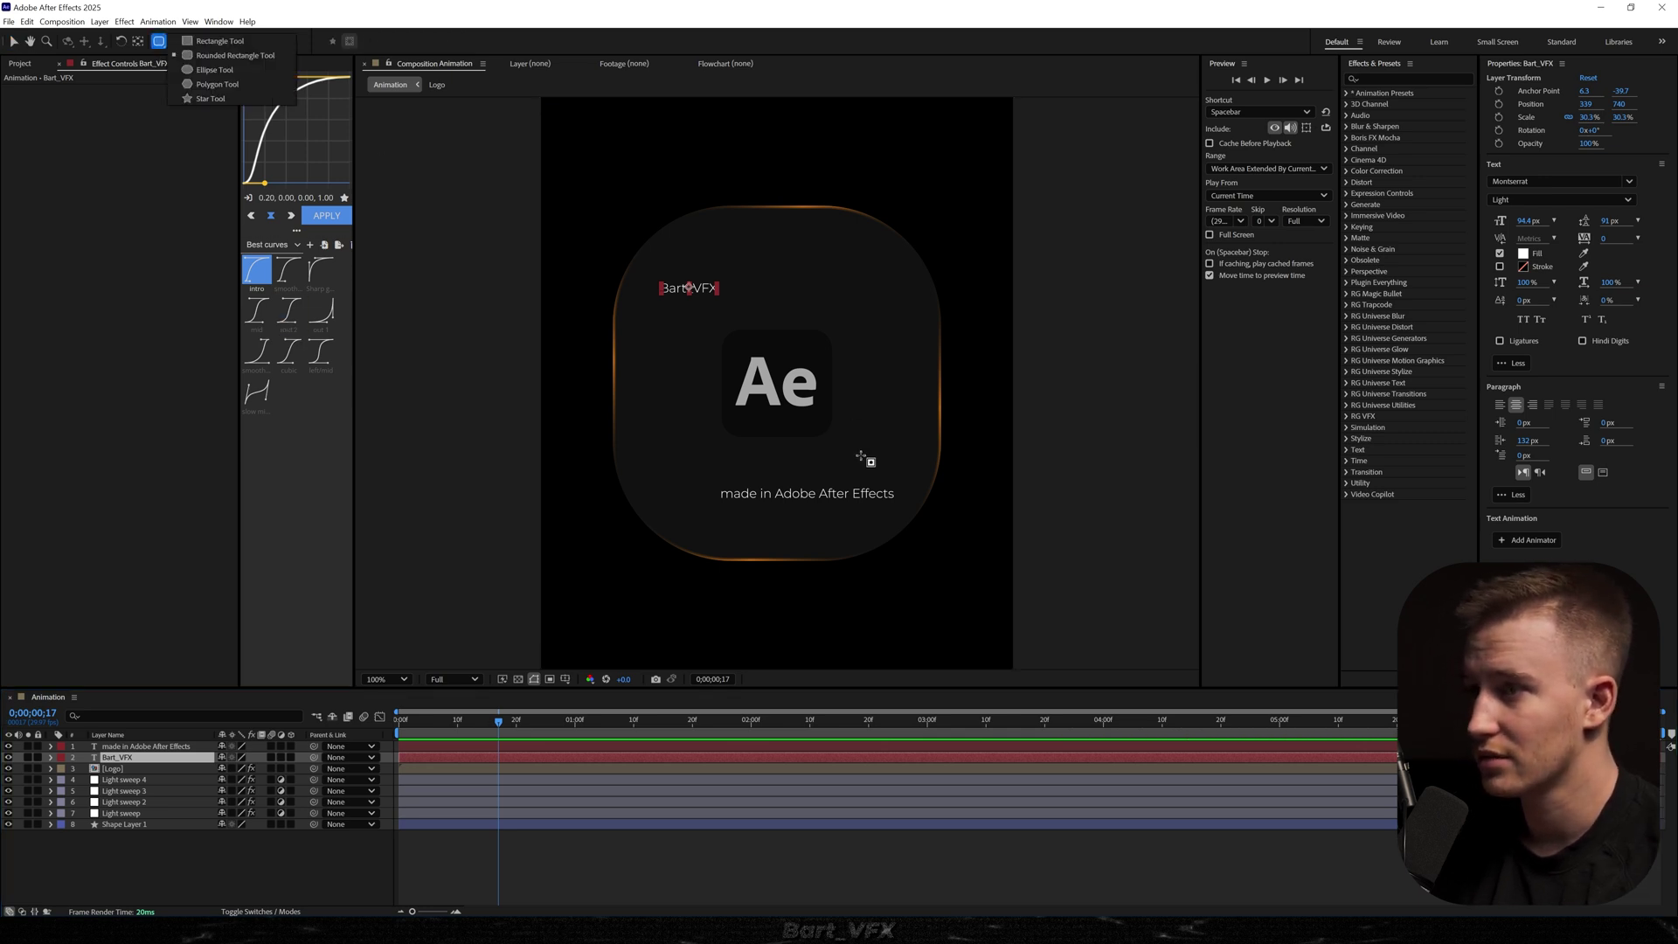
pyautogui.moveTo(811, 456); pyautogui.dragTo(600, 538)
pyautogui.press('f')
pyautogui.moveTo(243, 774); pyautogui.dragTo(273, 770)
pyautogui.moveTo(356, 766); pyautogui.dragTo(443, 756)
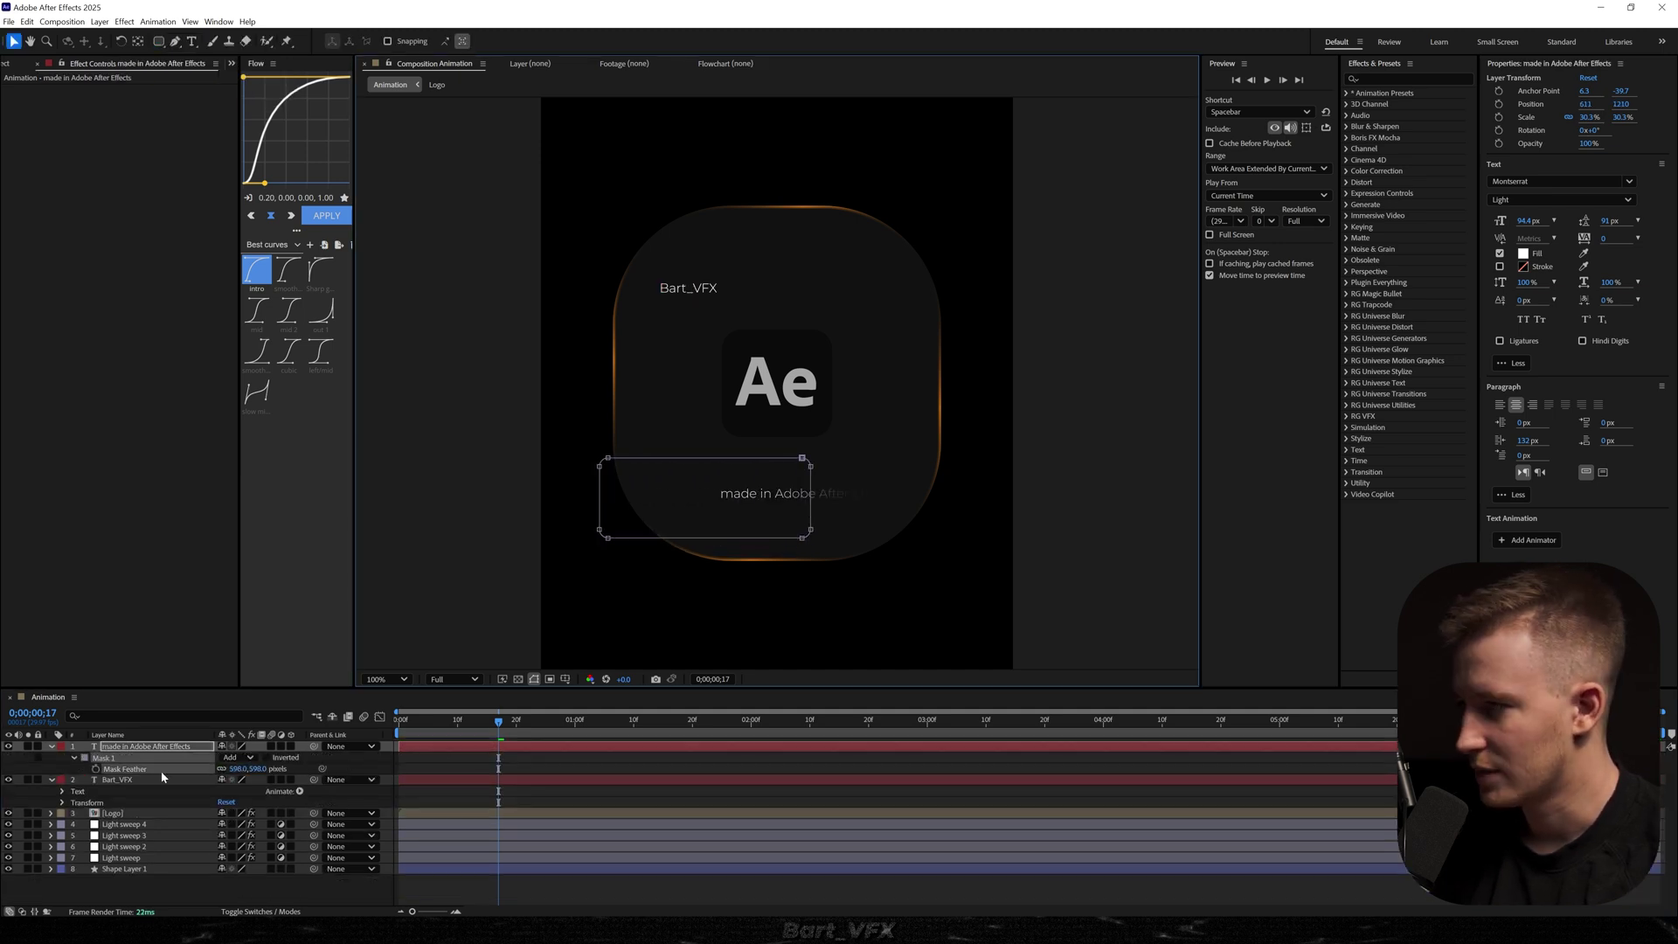
# Set the mask expansion of the "made in Adobe After Effects" layer to 259 pixels
pyautogui.press('f')
pyautogui.press('m')
pyautogui.press('m')
pyautogui.moveTo(223, 802); pyautogui.dragTo(380, 786)
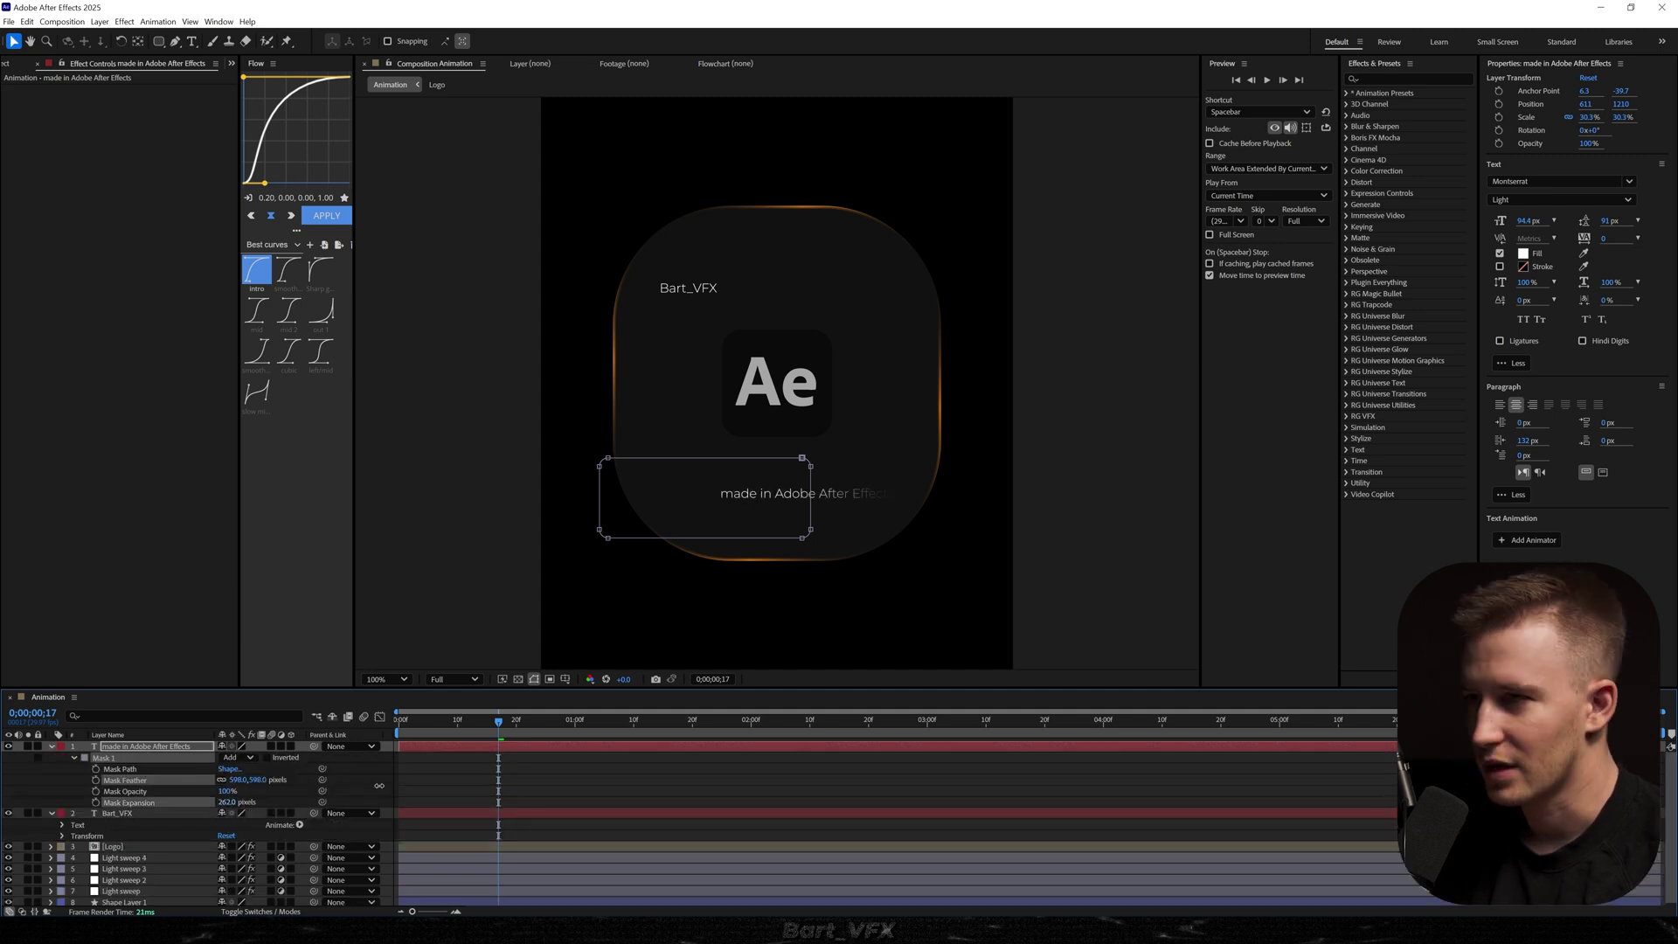
pyautogui.click(554, 796)
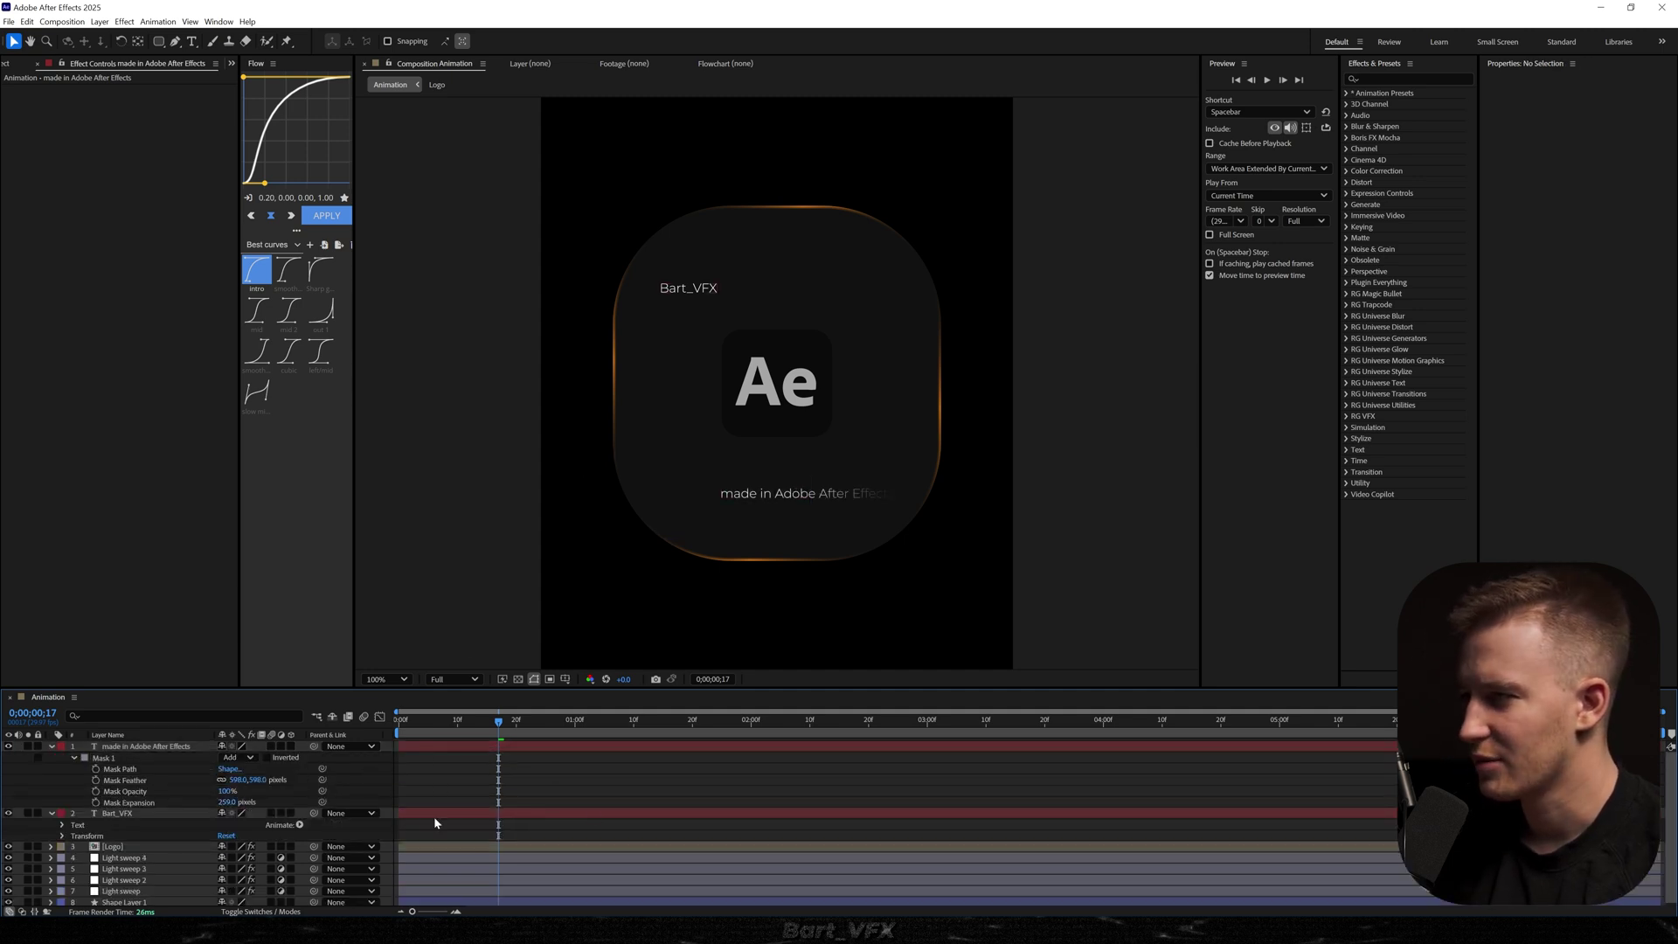
pyautogui.click(440, 814)
pyautogui.click(158, 41)
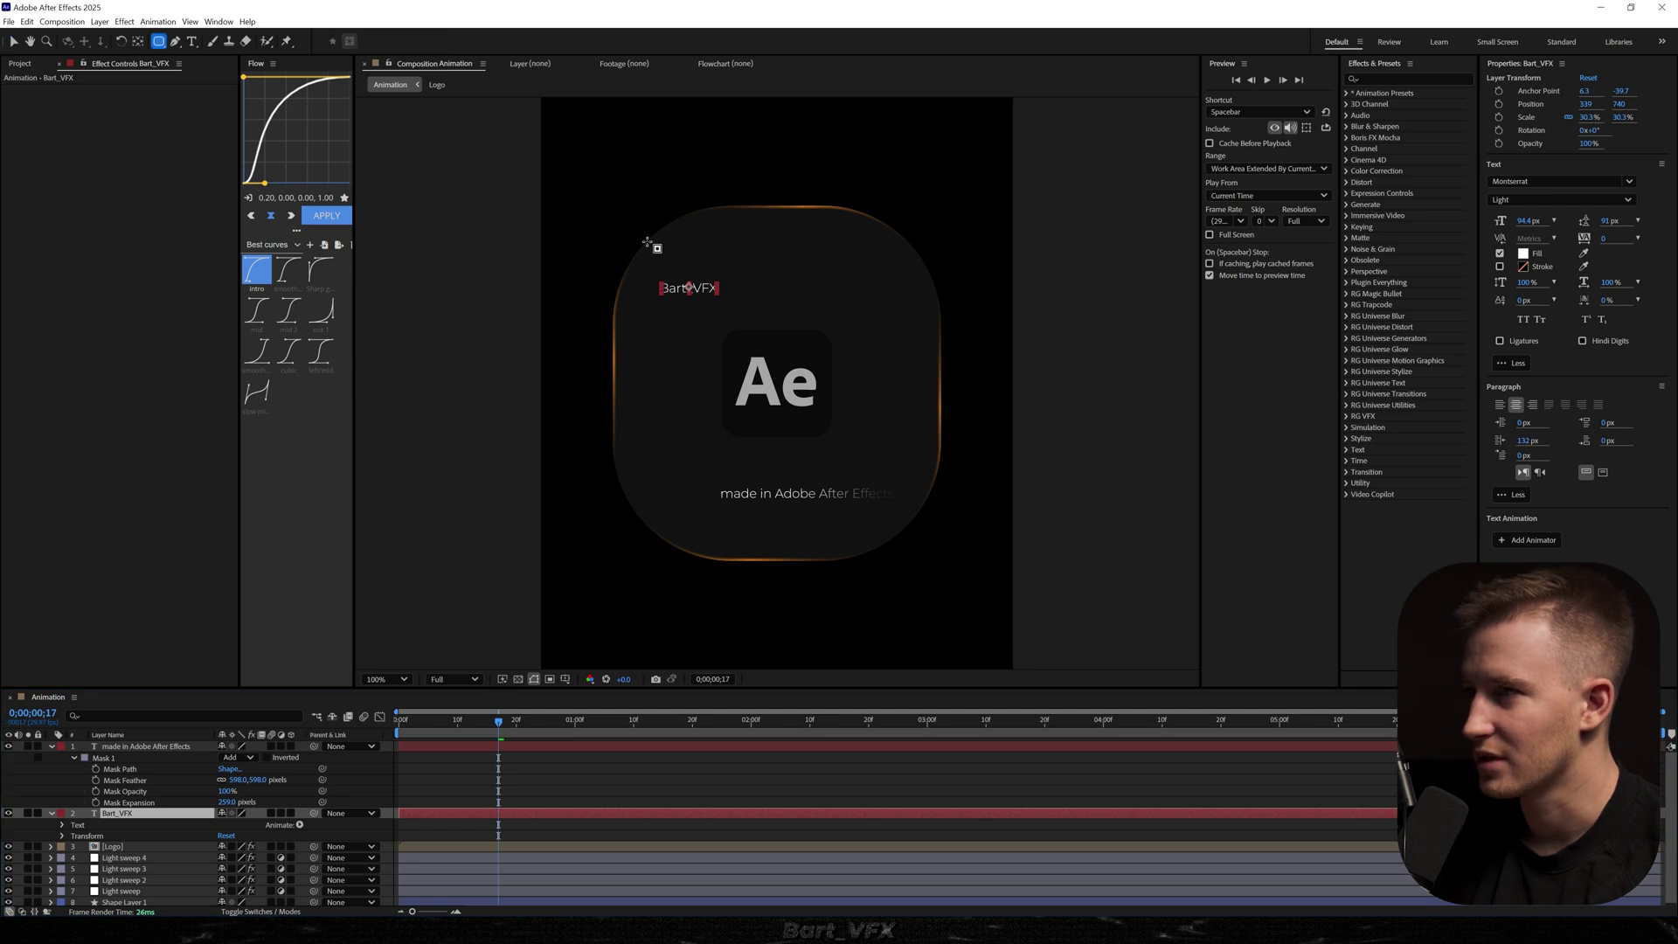
pyautogui.moveTo(694, 251); pyautogui.dragTo(556, 322)
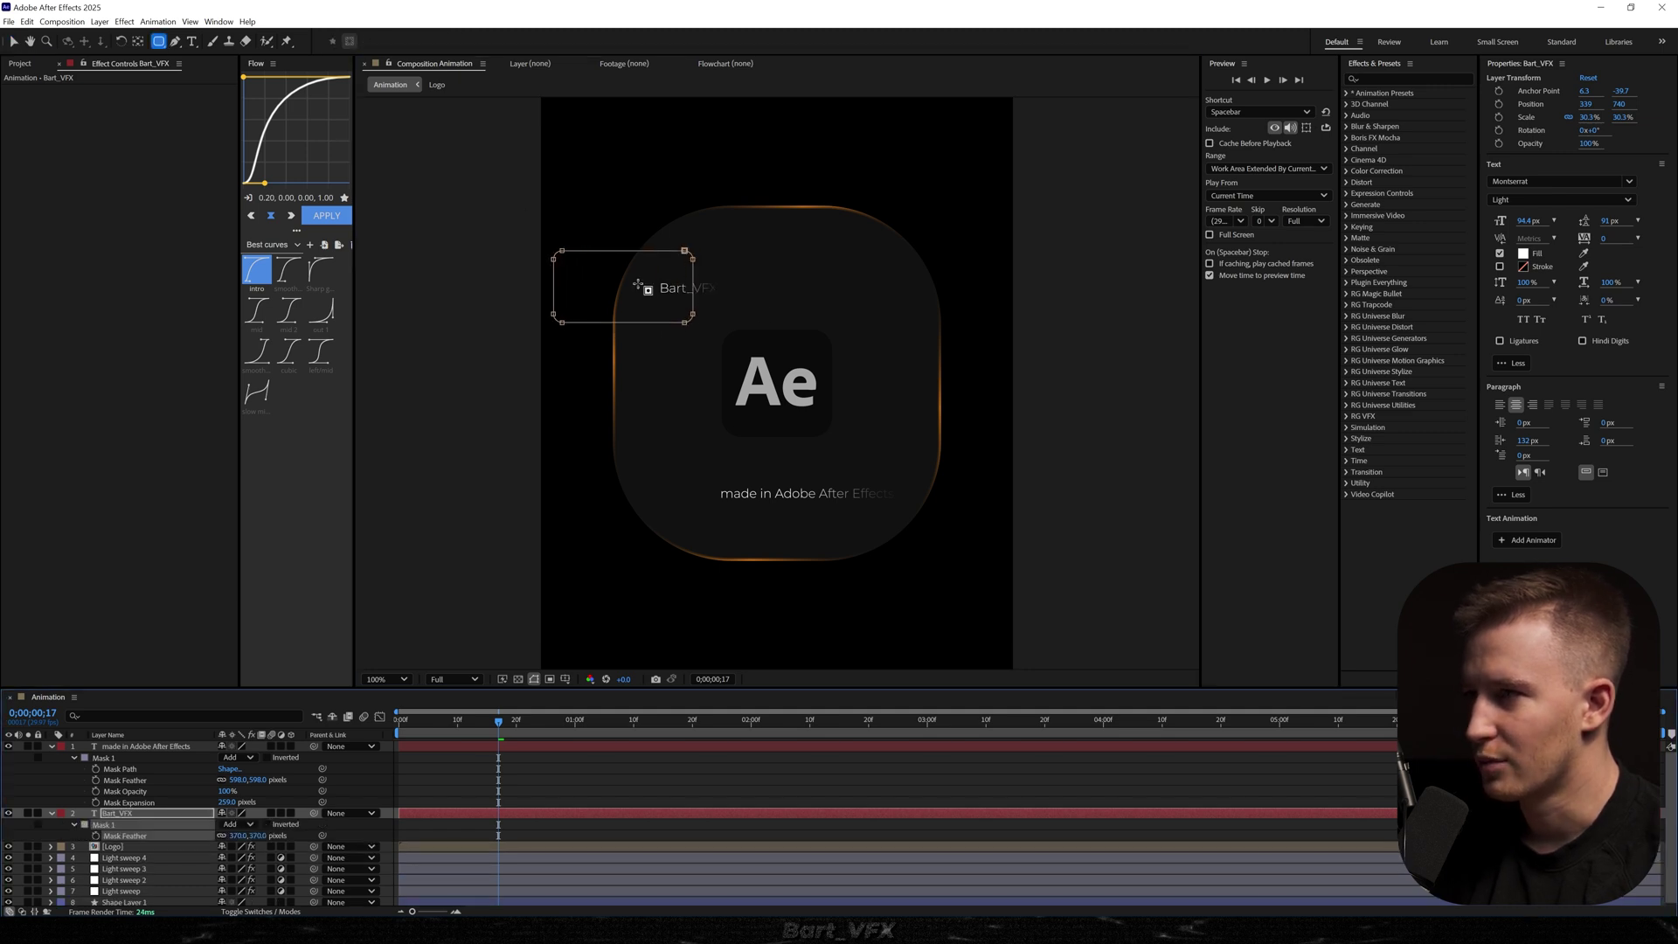
pyautogui.click(685, 318)
pyautogui.hotkey('ctrl', 'z')
# Mask the Bart_VFX text with a rounded rectangle extending right from its first letters, feathered by 270 pixels to fade its left end
pyautogui.moveTo(678, 259); pyautogui.dragTo(847, 326)
pyautogui.press('f')
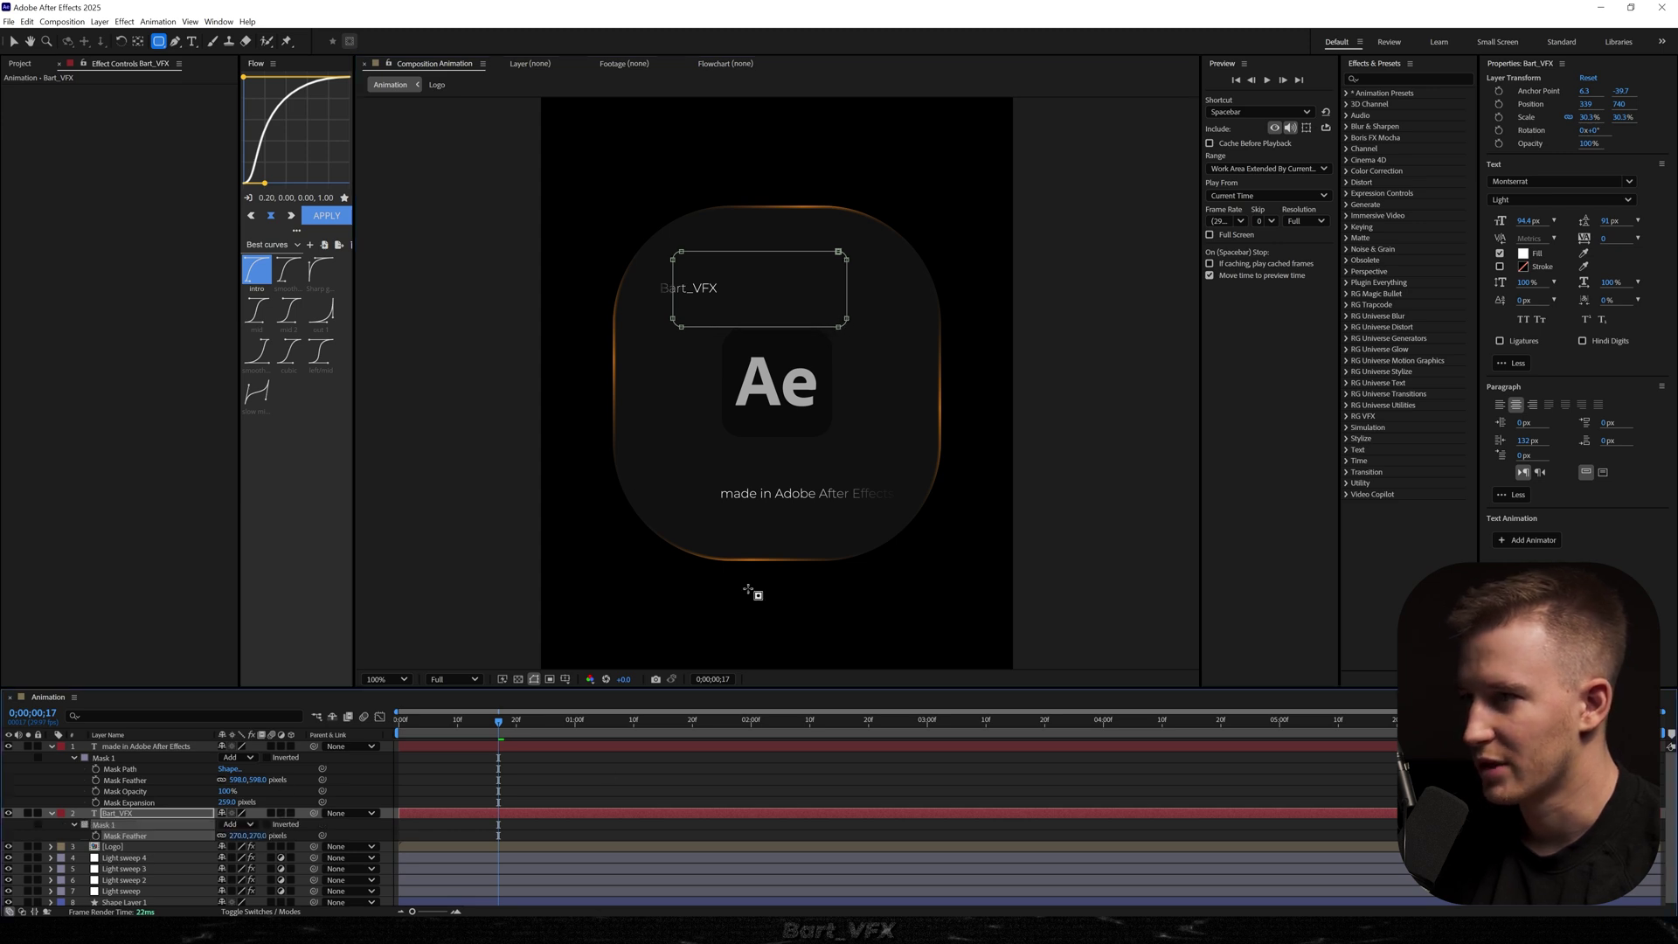
pyautogui.click(742, 358)
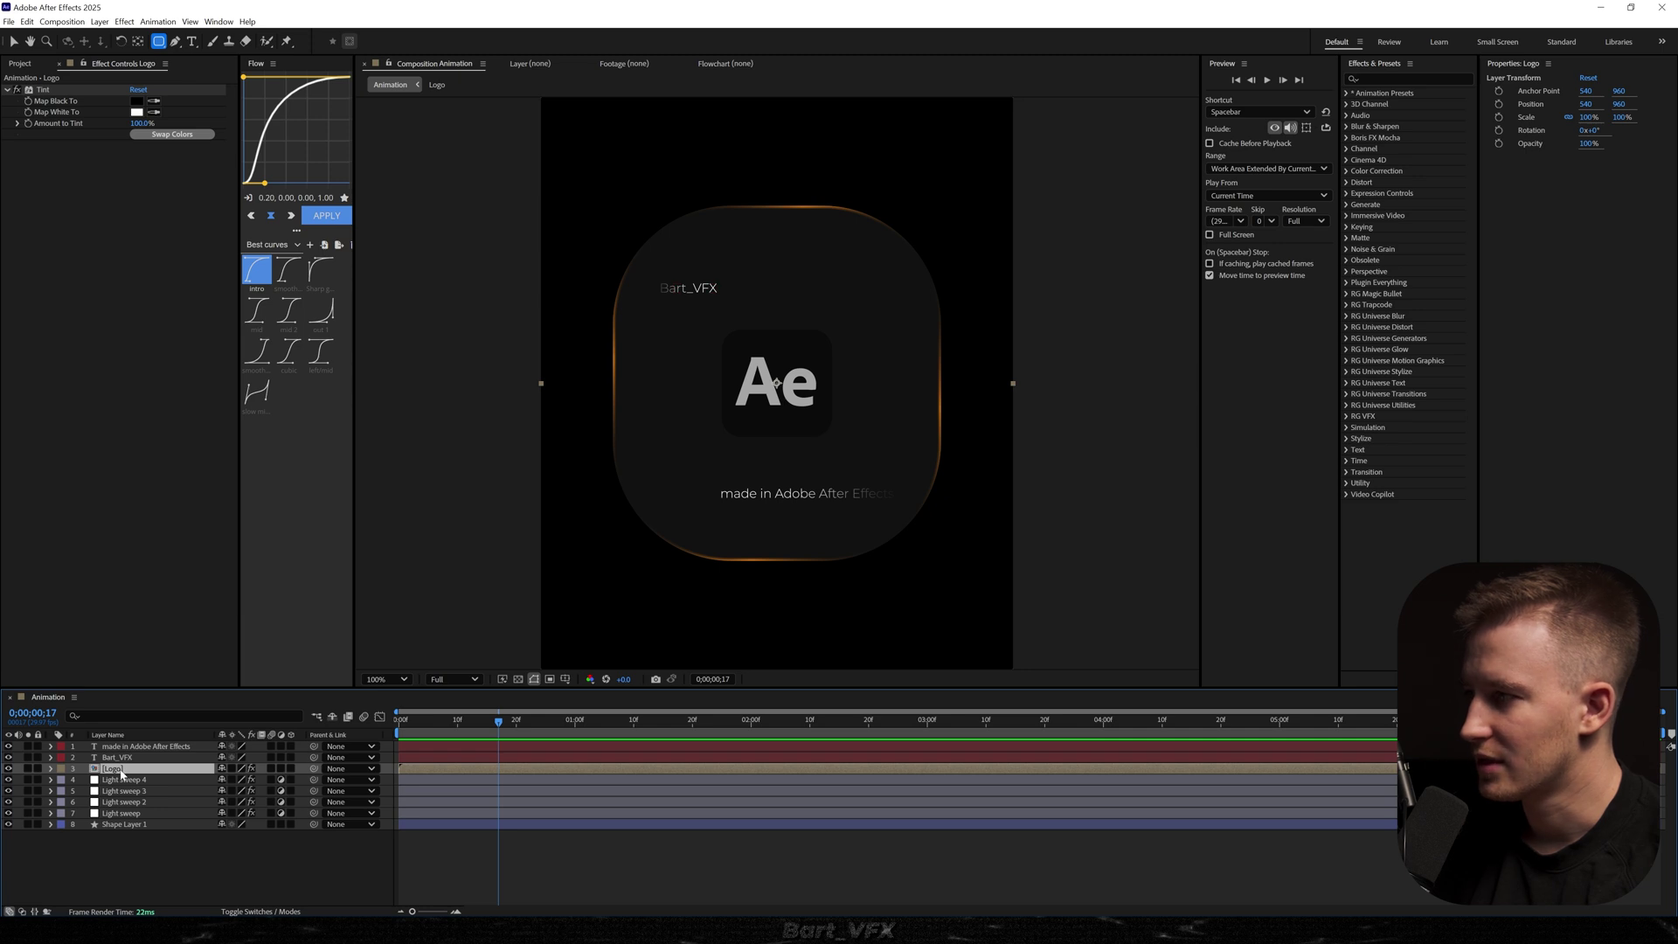
# Apply the Deep Glow effect to the Logo layer with an exposure of 0.5
pyautogui.hotkey('ctrl', 'space')
pyautogui.write('de')
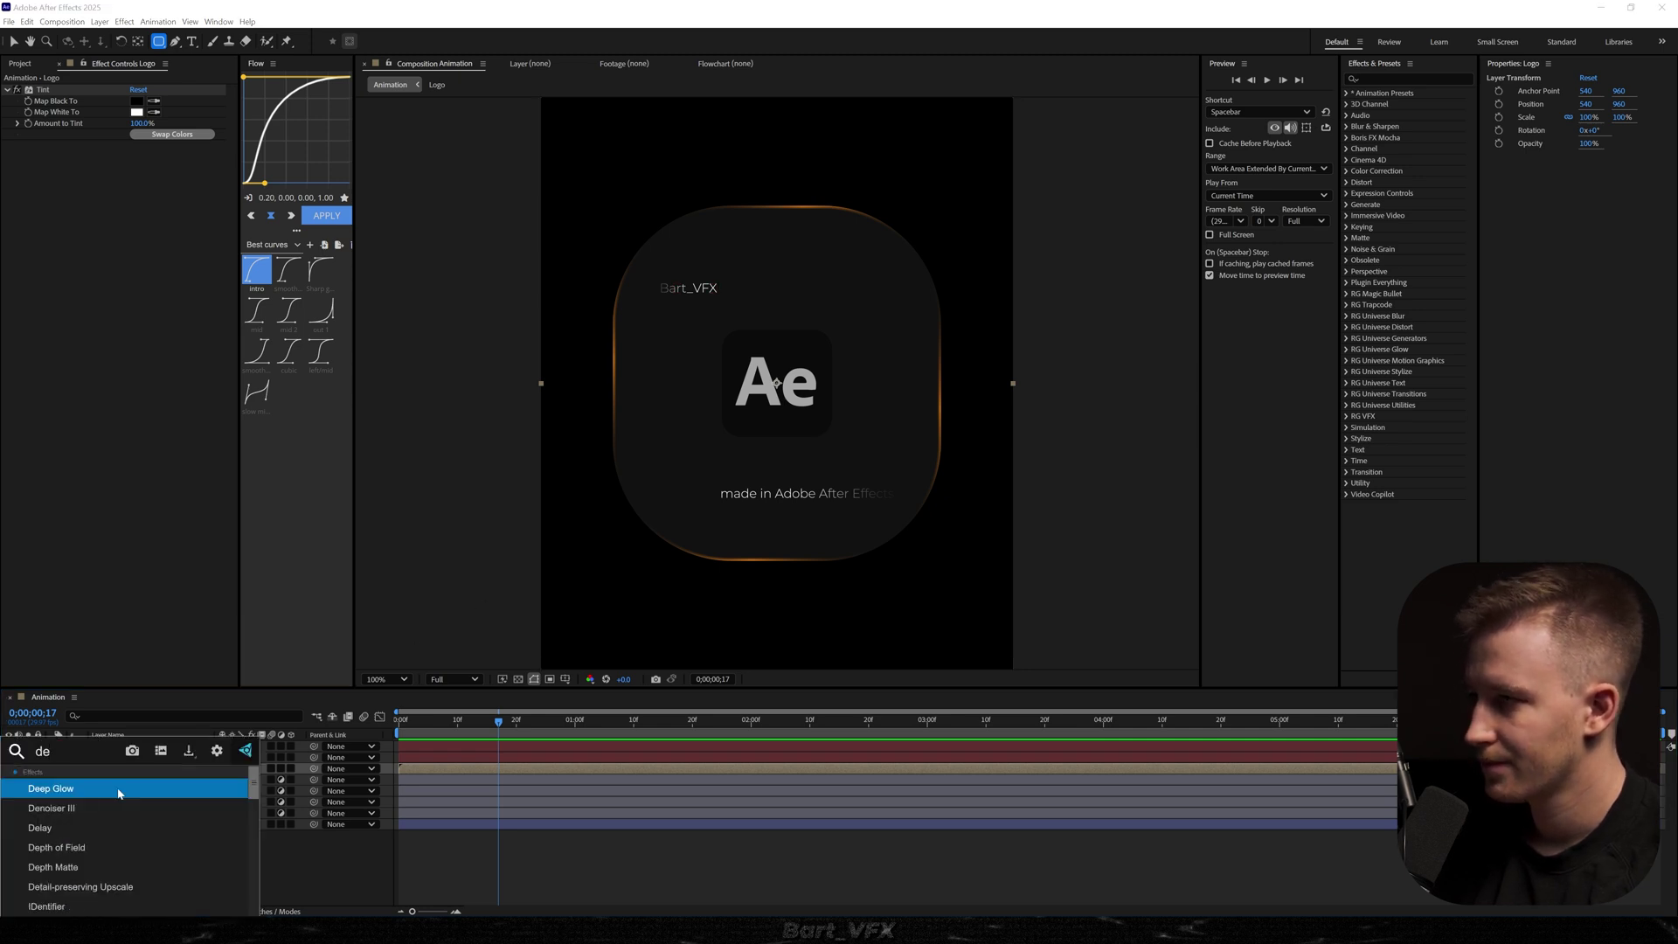
pyautogui.press('Return')
pyautogui.click(143, 180)
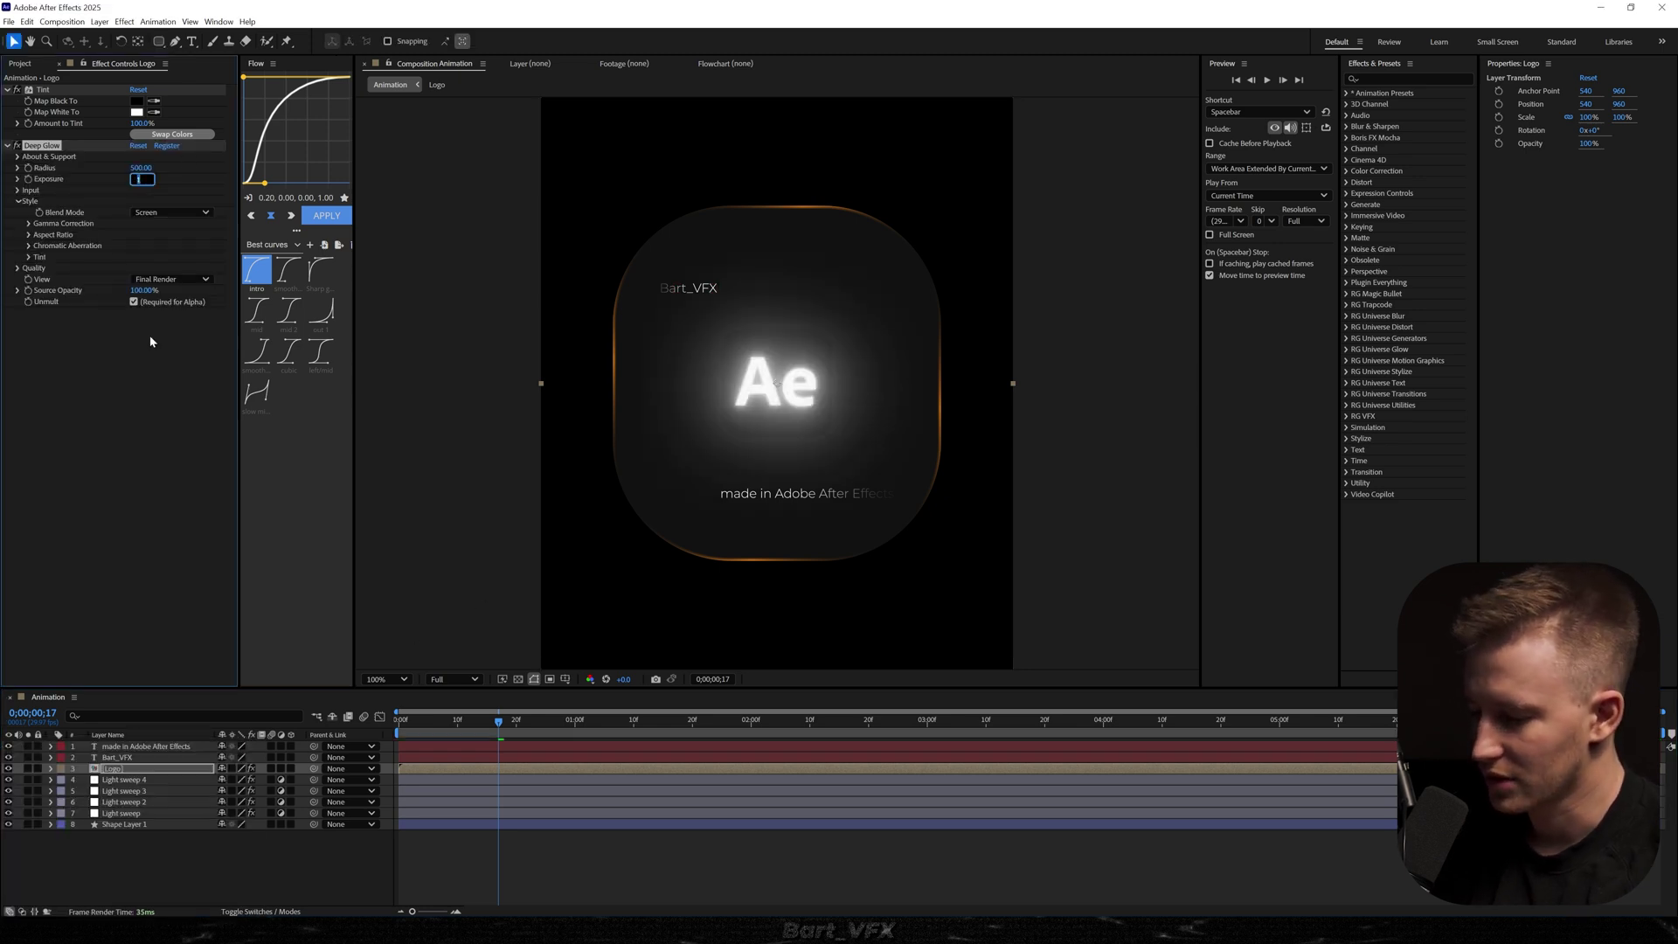
pyautogui.write('0.')
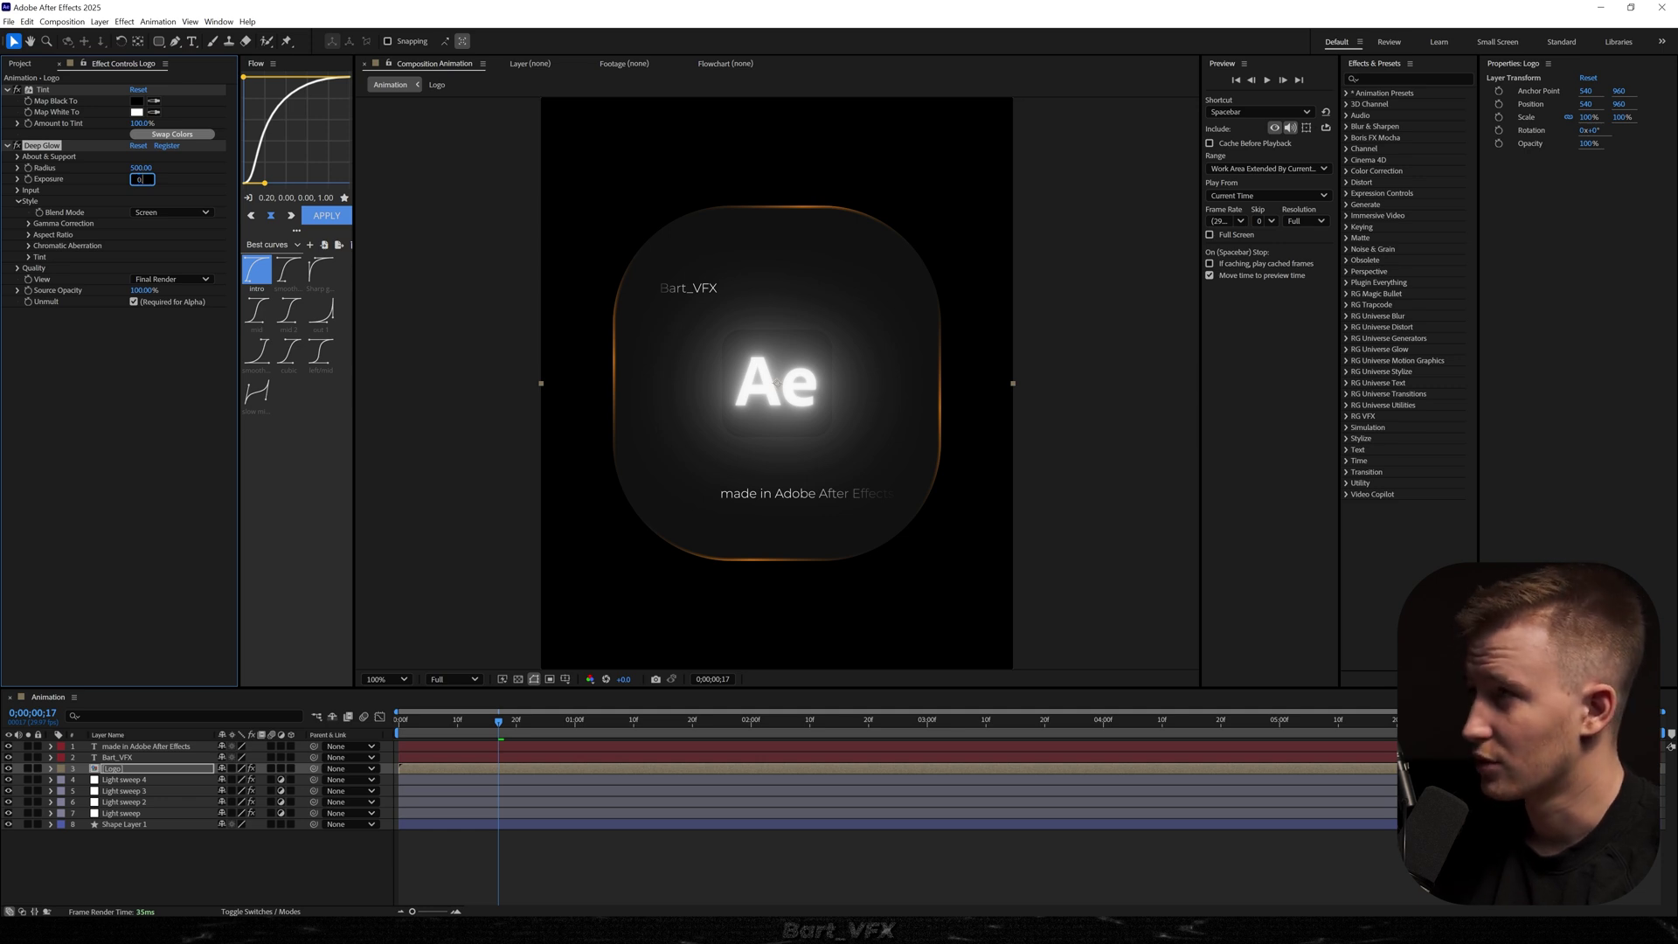
pyautogui.write('5')
pyautogui.press('Return')
# Pre-compose all layers, from the "made in Adobe After Effects" text down to the shape layer, as Animation
pyautogui.click(454, 740)
pyautogui.click(446, 723)
pyautogui.click(448, 746)
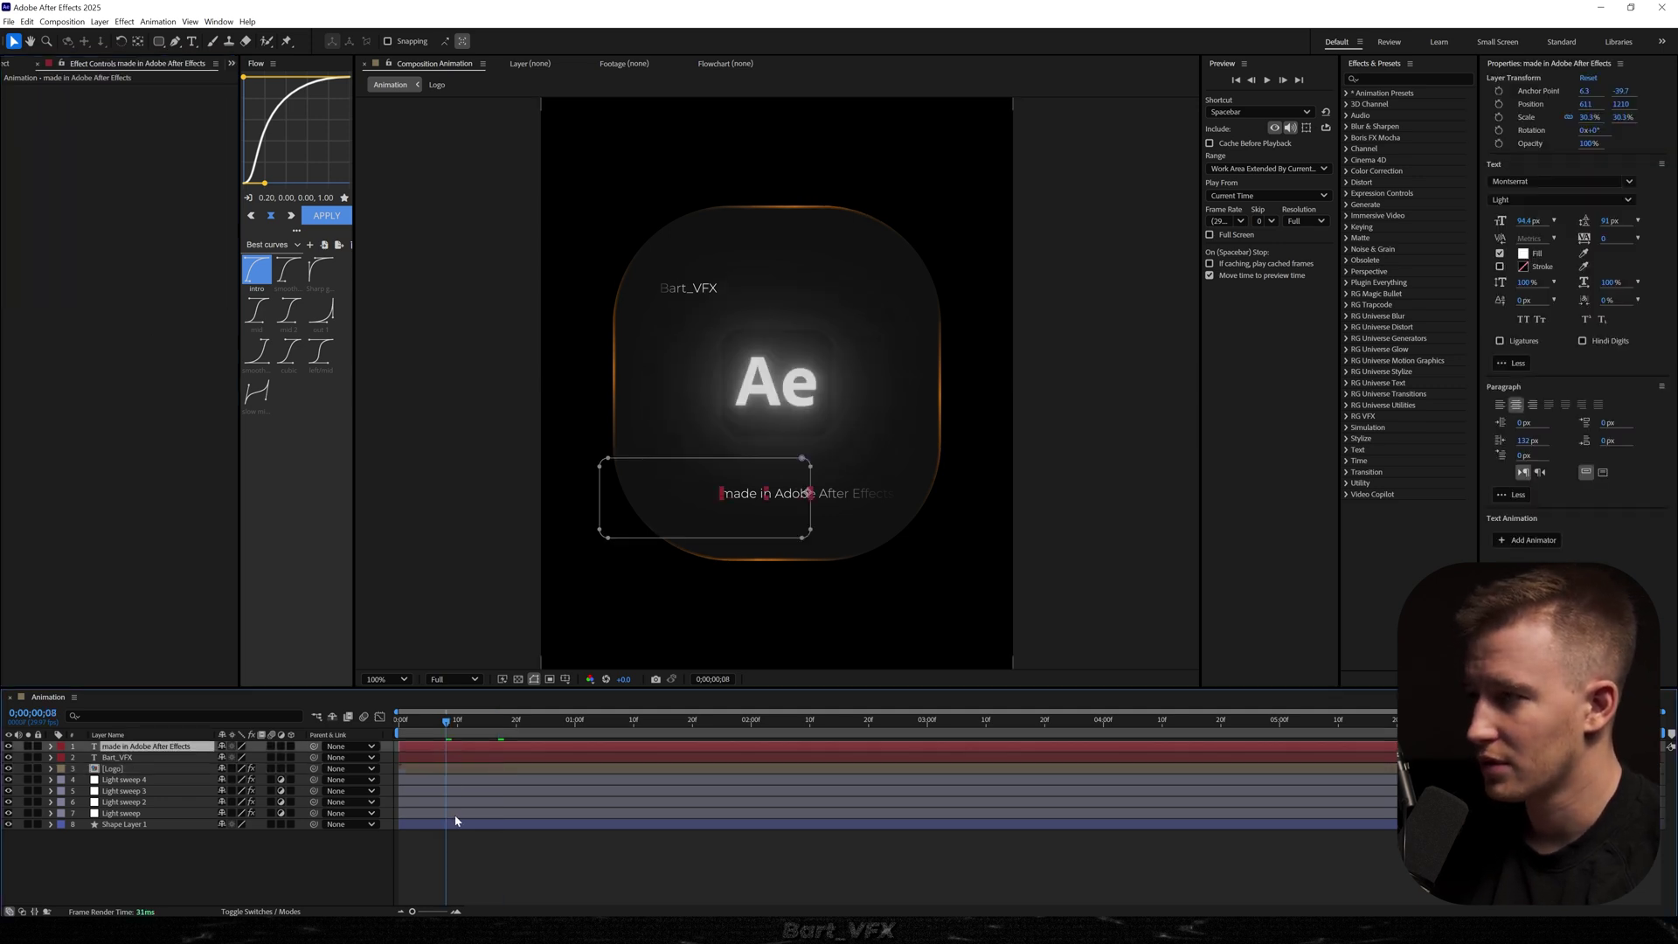
pyautogui.keyDown('shift'); pyautogui.click(455, 820); pyautogui.keyUp('shift')
pyautogui.rightClick(455, 820)
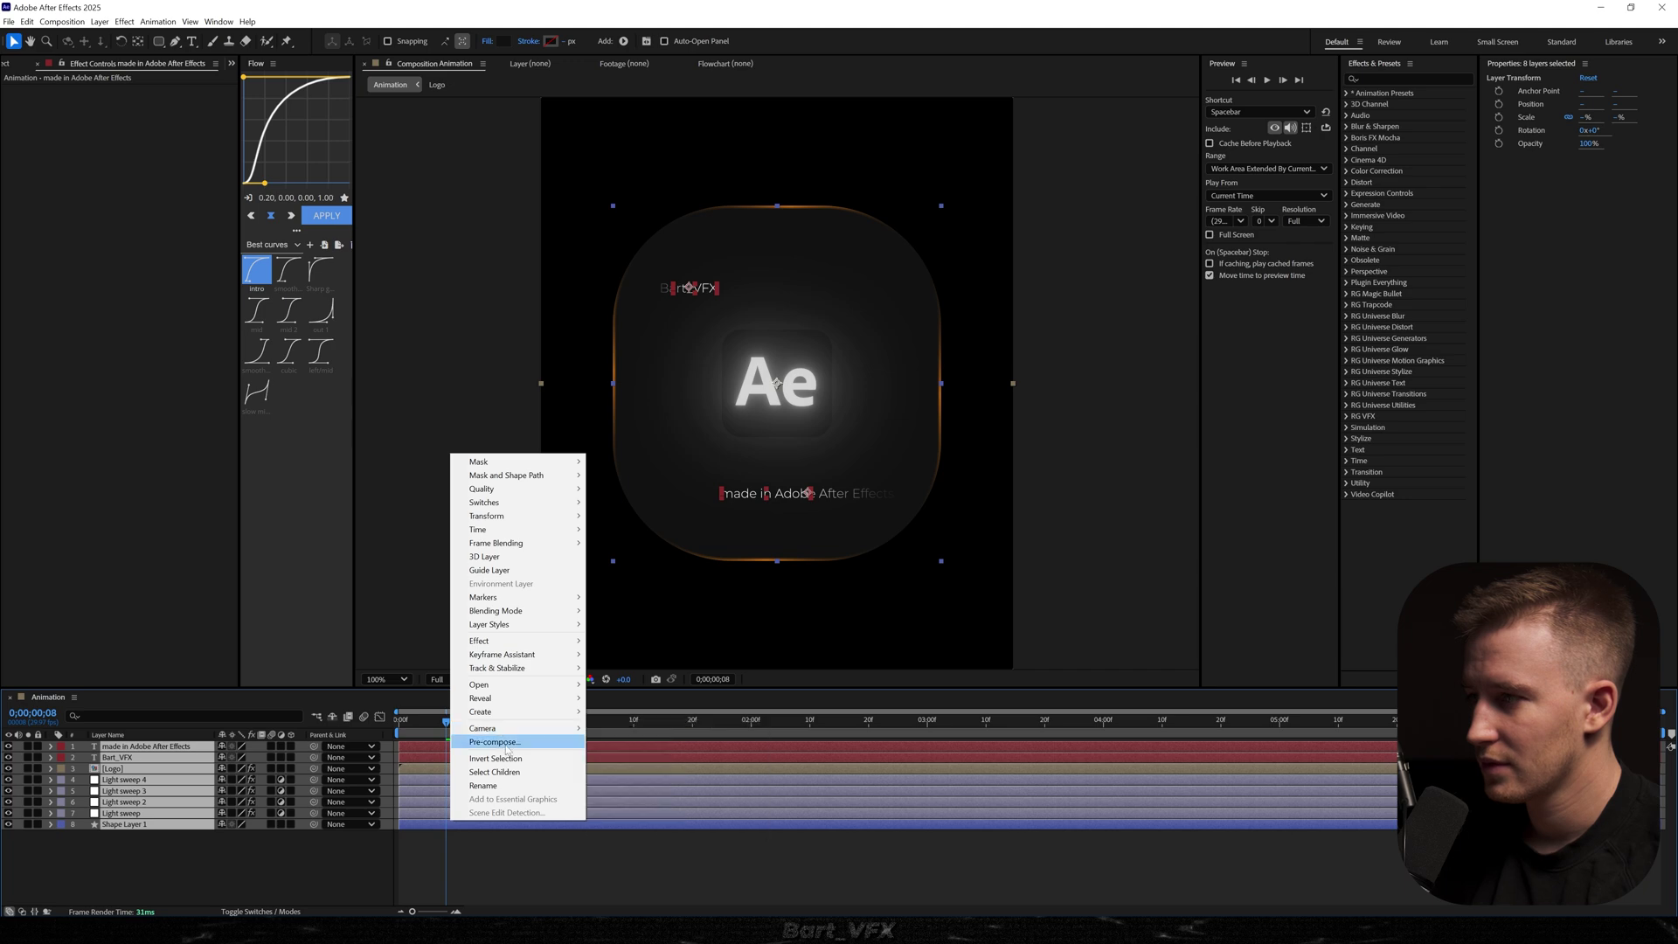
pyautogui.click(505, 744)
pyautogui.write('Animation')
pyautogui.press('Return')
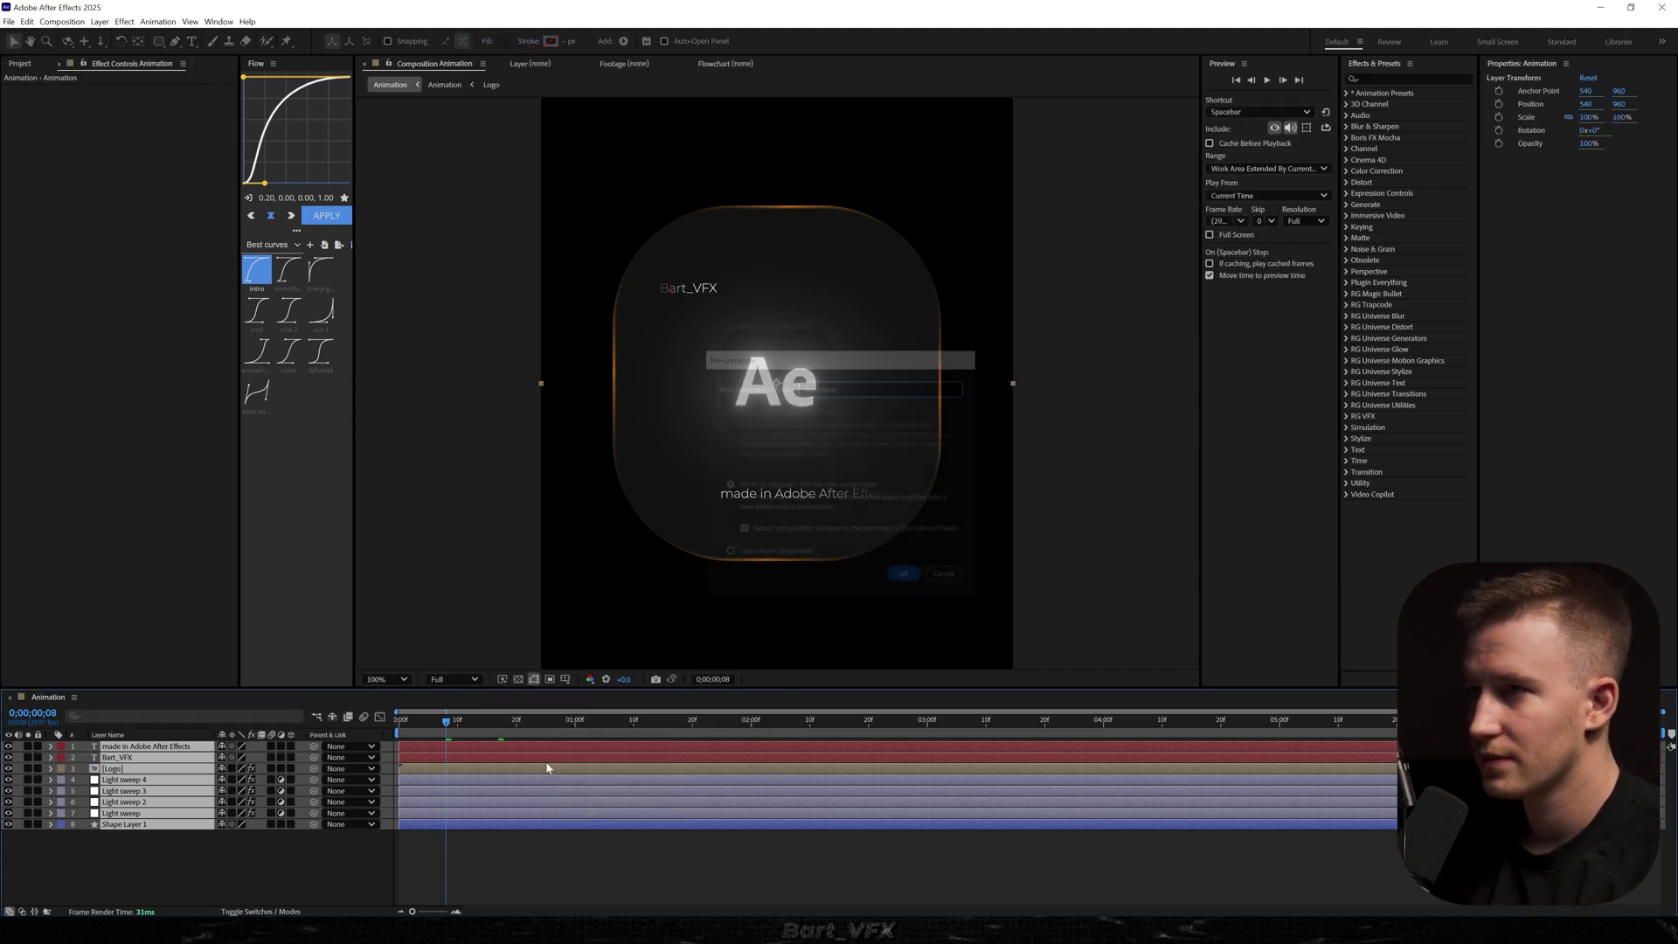
# Add an adjustment layer above the Animation pre-comp and apply Gaussian Blur to it with a blurriness of 9.1
pyautogui.hotkey('ctrl', 'alt', 'y')
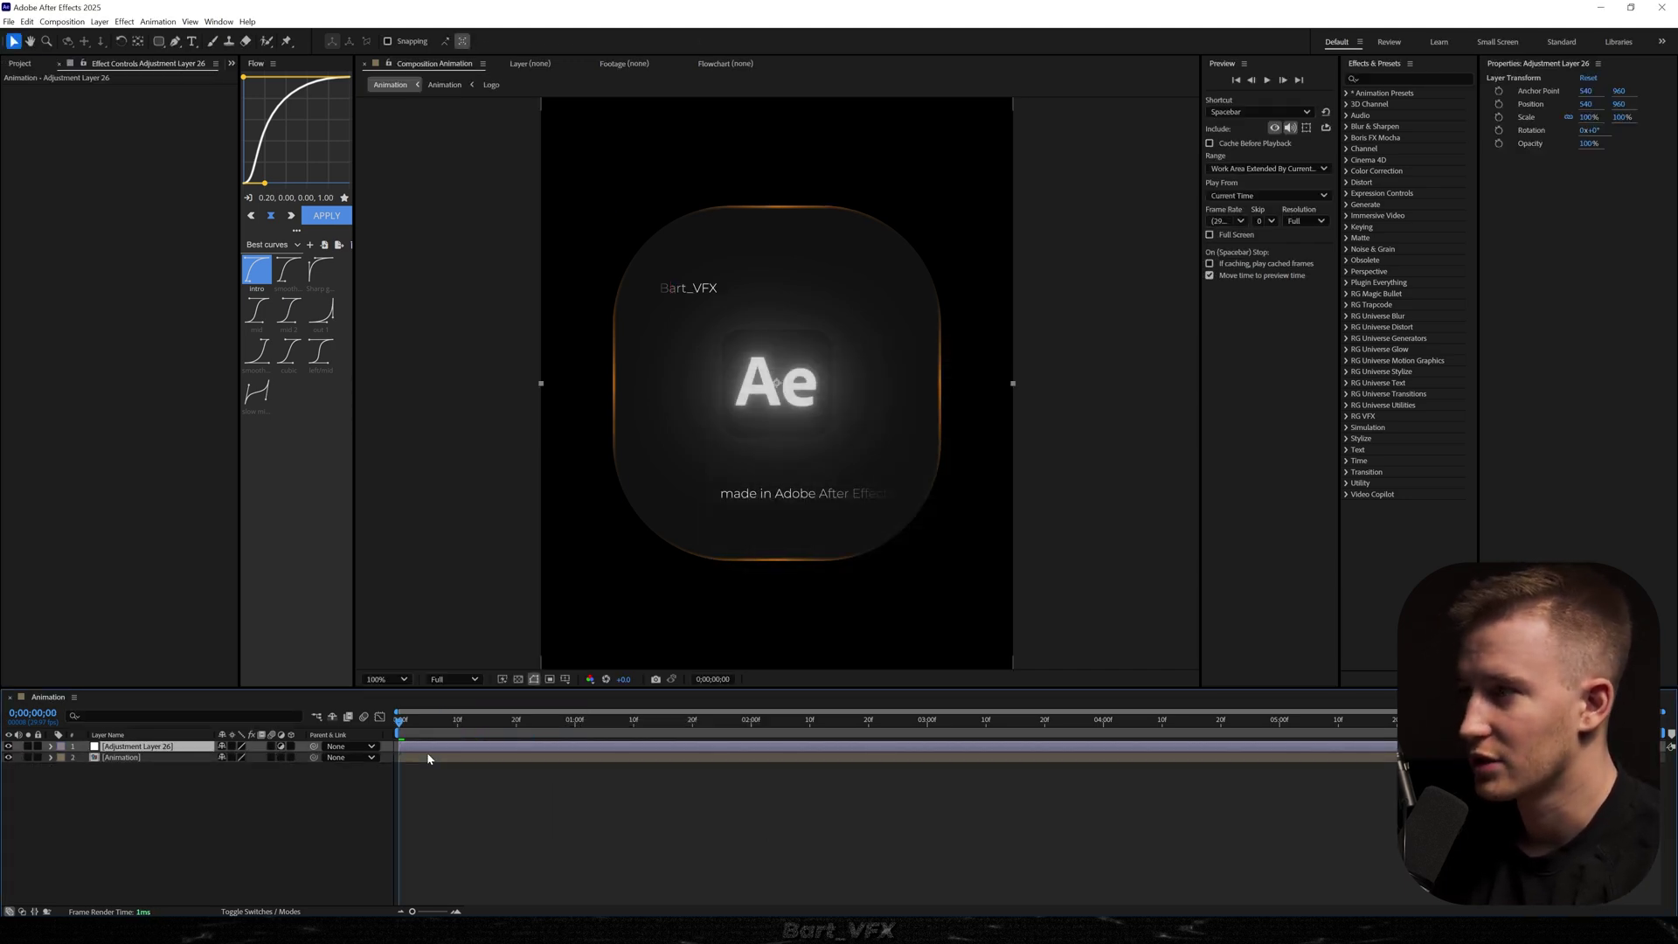
pyautogui.hotkey('ctrl', 'space')
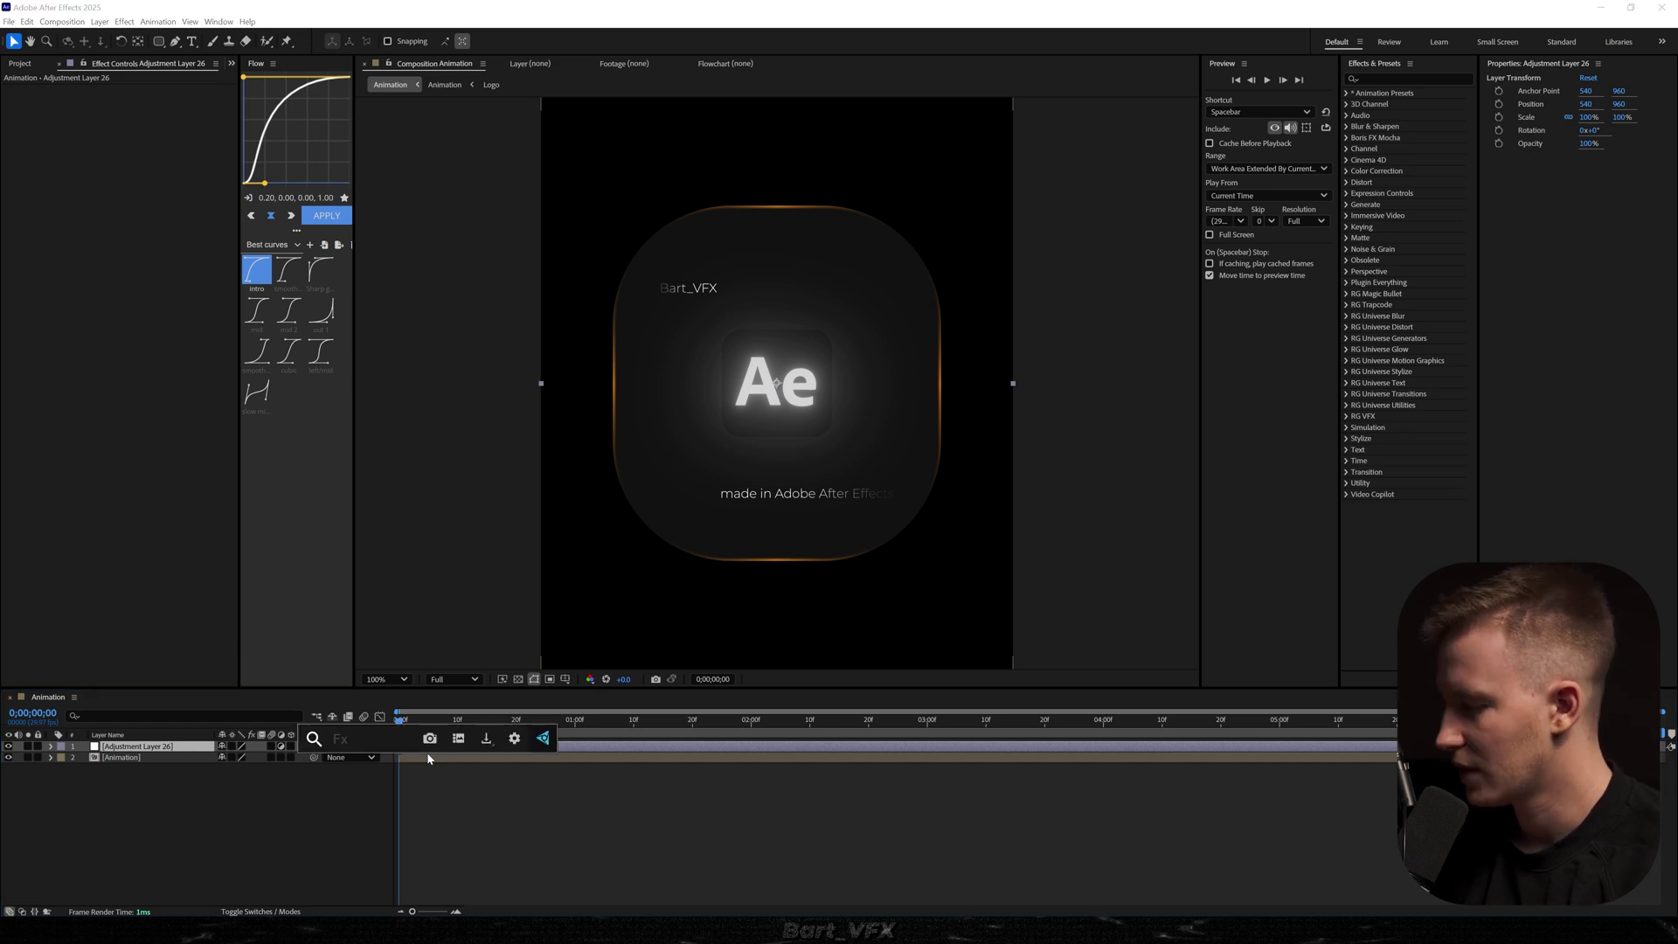
pyautogui.write('gaus')
pyautogui.press('Down')
pyautogui.press('Return')
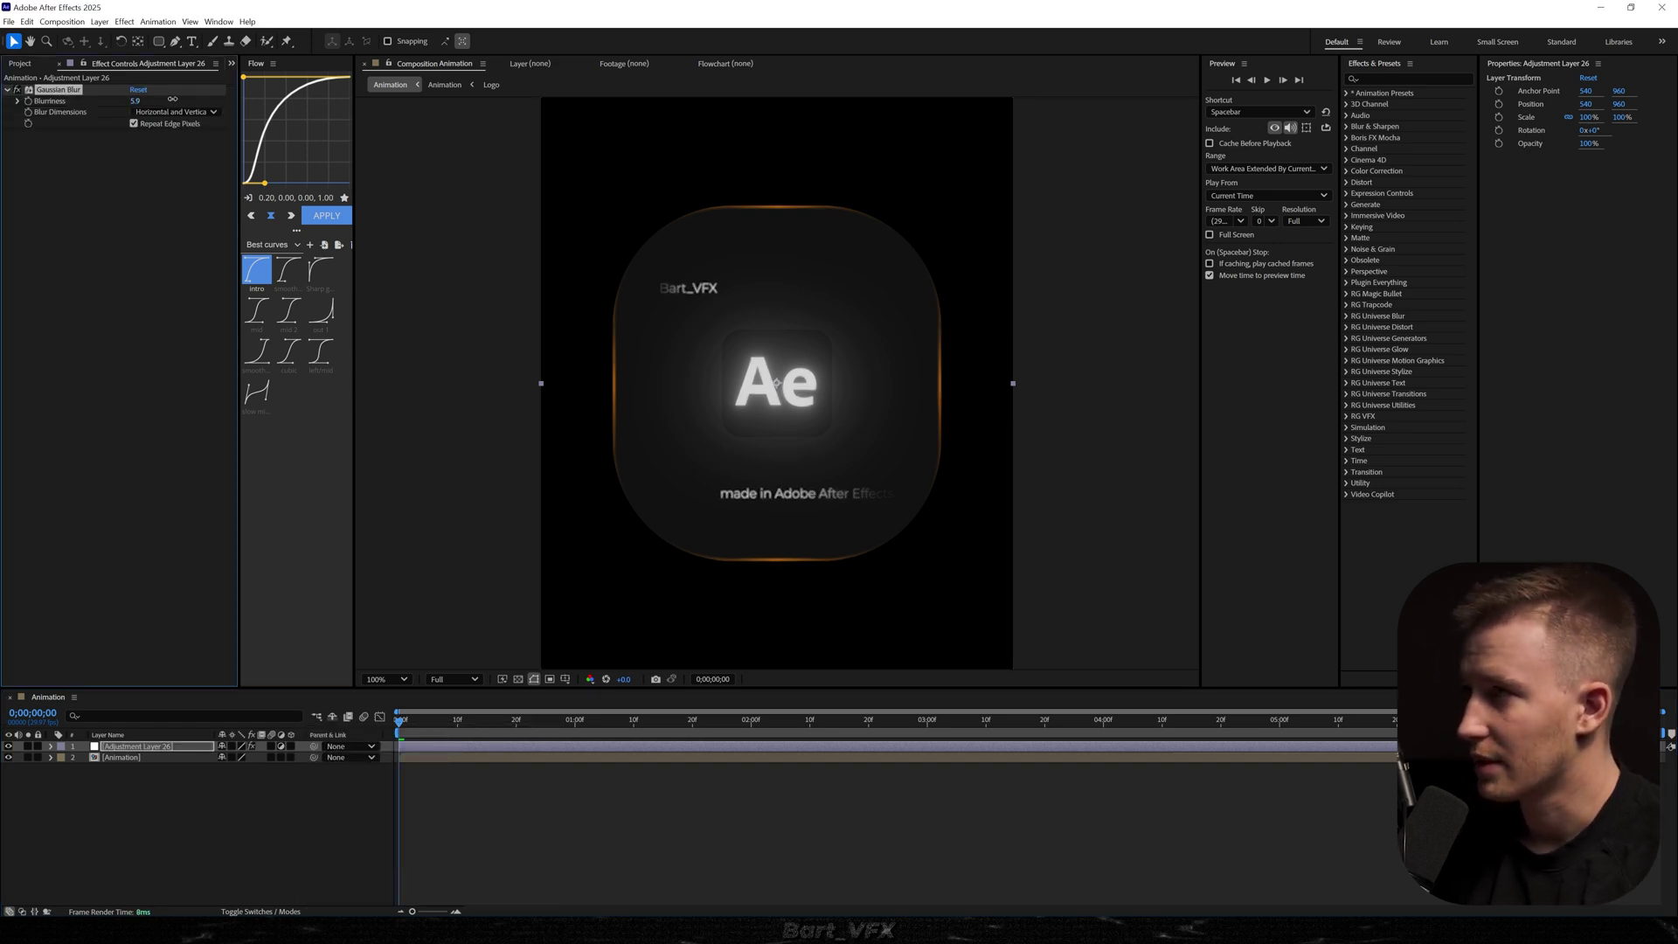
pyautogui.moveTo(172, 99); pyautogui.dragTo(198, 96)
# Draw a wide rectangular mask on the adjustment layer covering the lower half of the composition, starting just below the logo's centre
pyautogui.press('q')
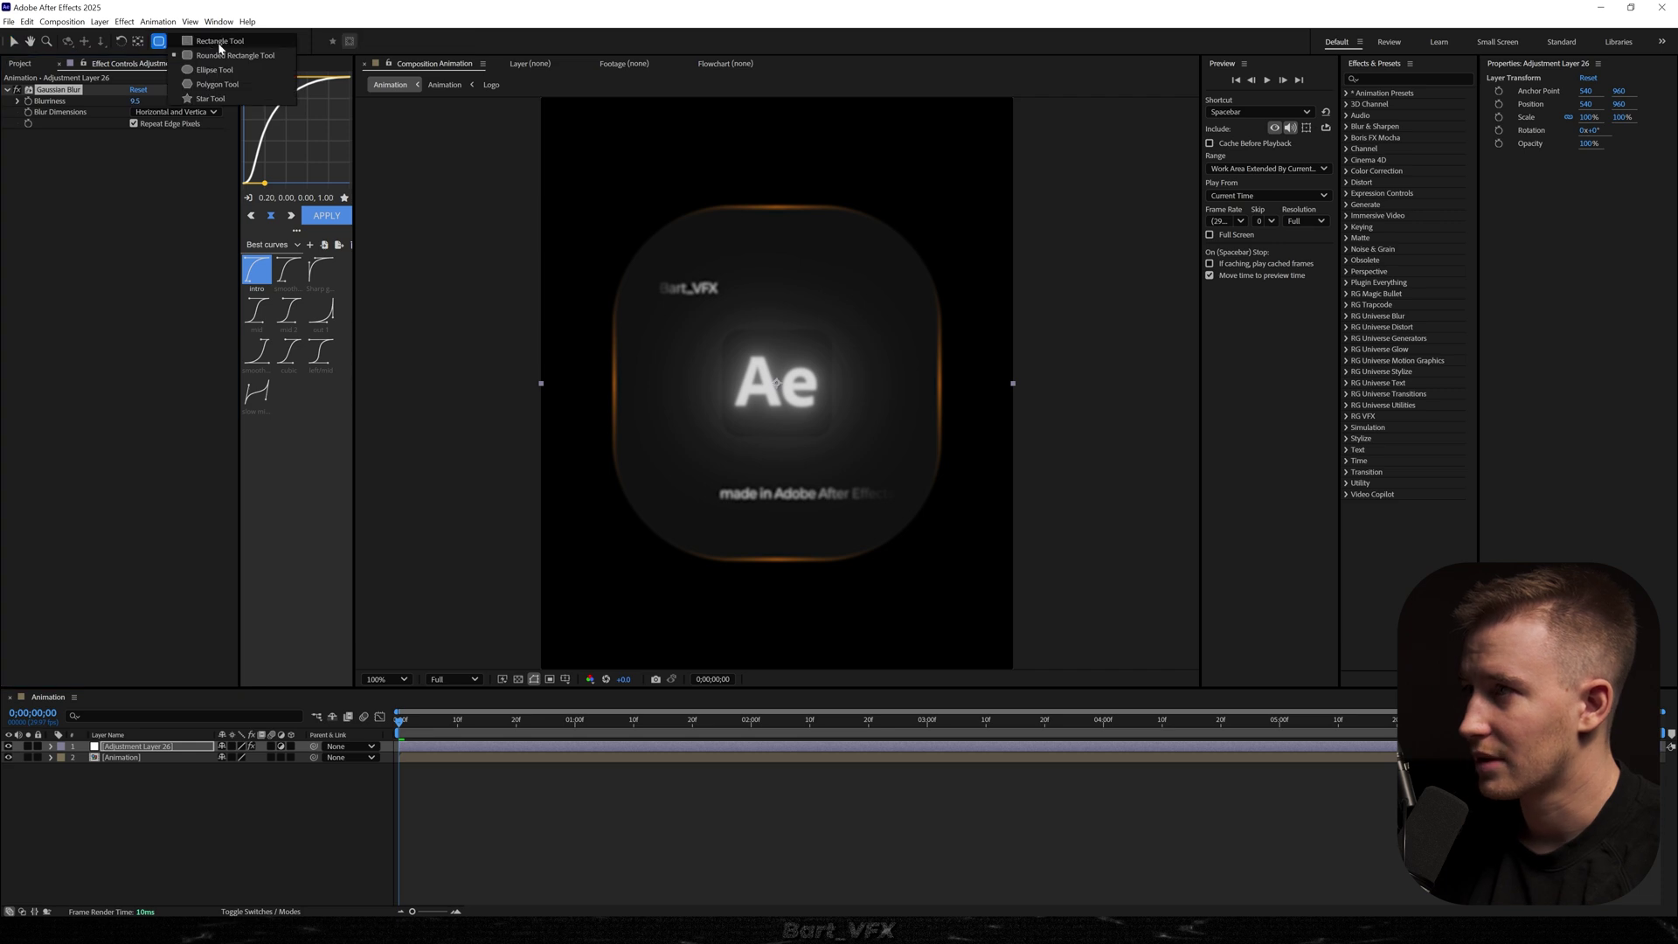
pyautogui.press(',')
pyautogui.press(',')
pyautogui.moveTo(551, 369)
pyautogui.mouseDown()
pyautogui.moveTo(1027, 663)
pyautogui.moveTo(1017, 621)
pyautogui.mouseUp()
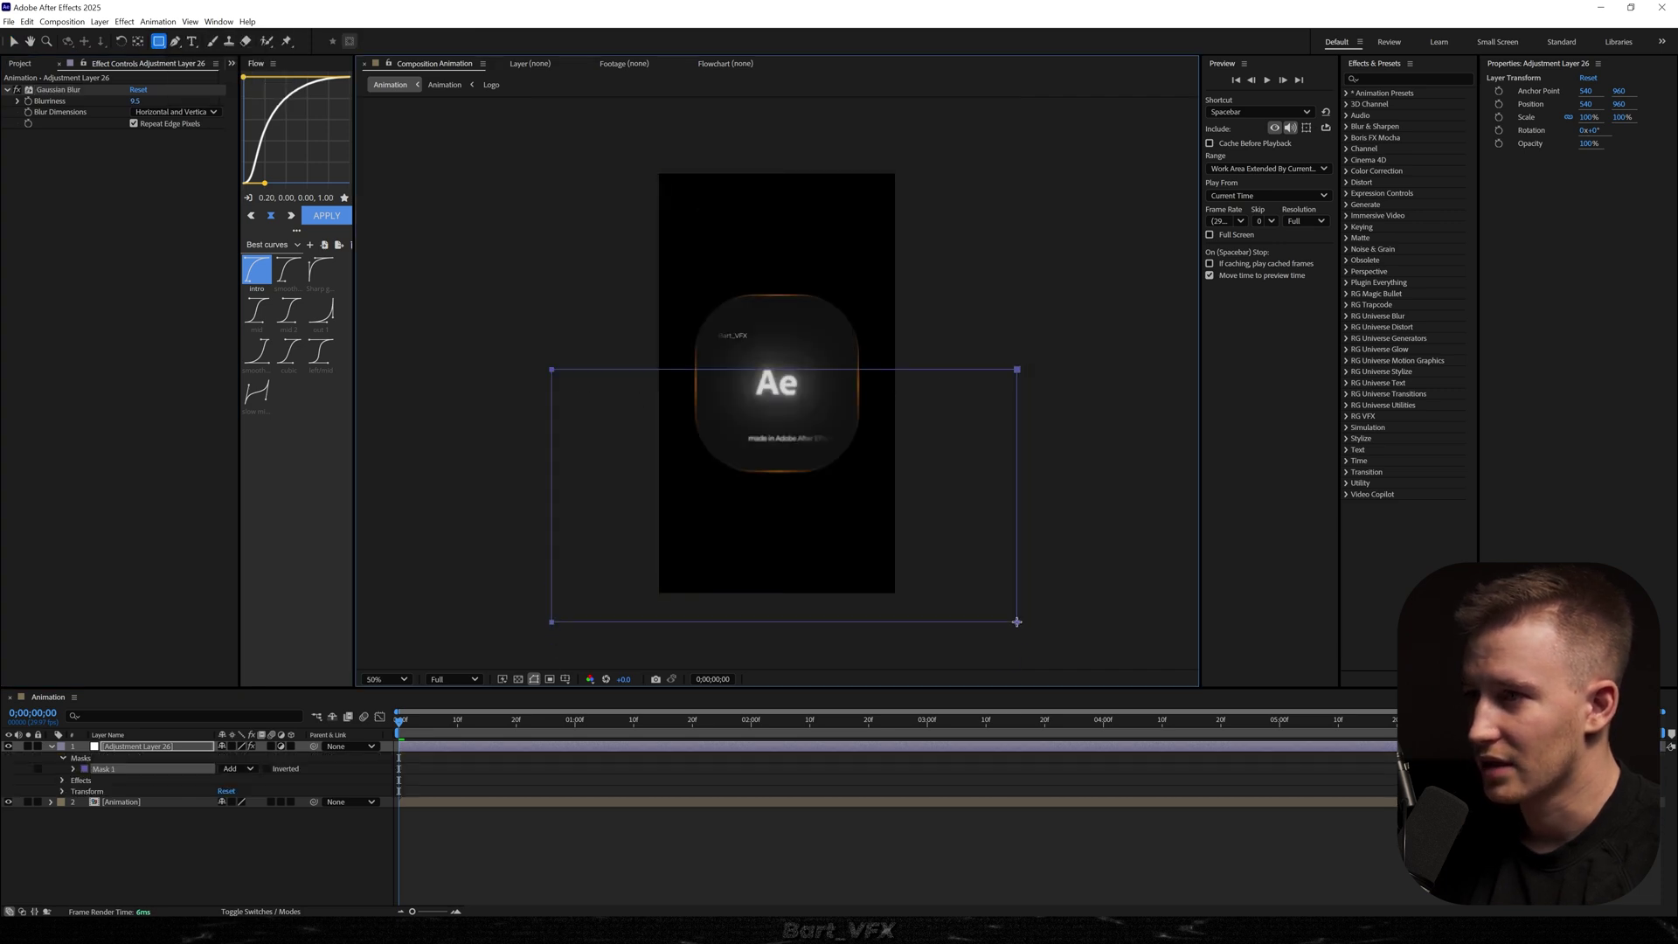
pyautogui.hotkey('ctrl', 't')
pyautogui.moveTo(952, 419); pyautogui.dragTo(945, 442)
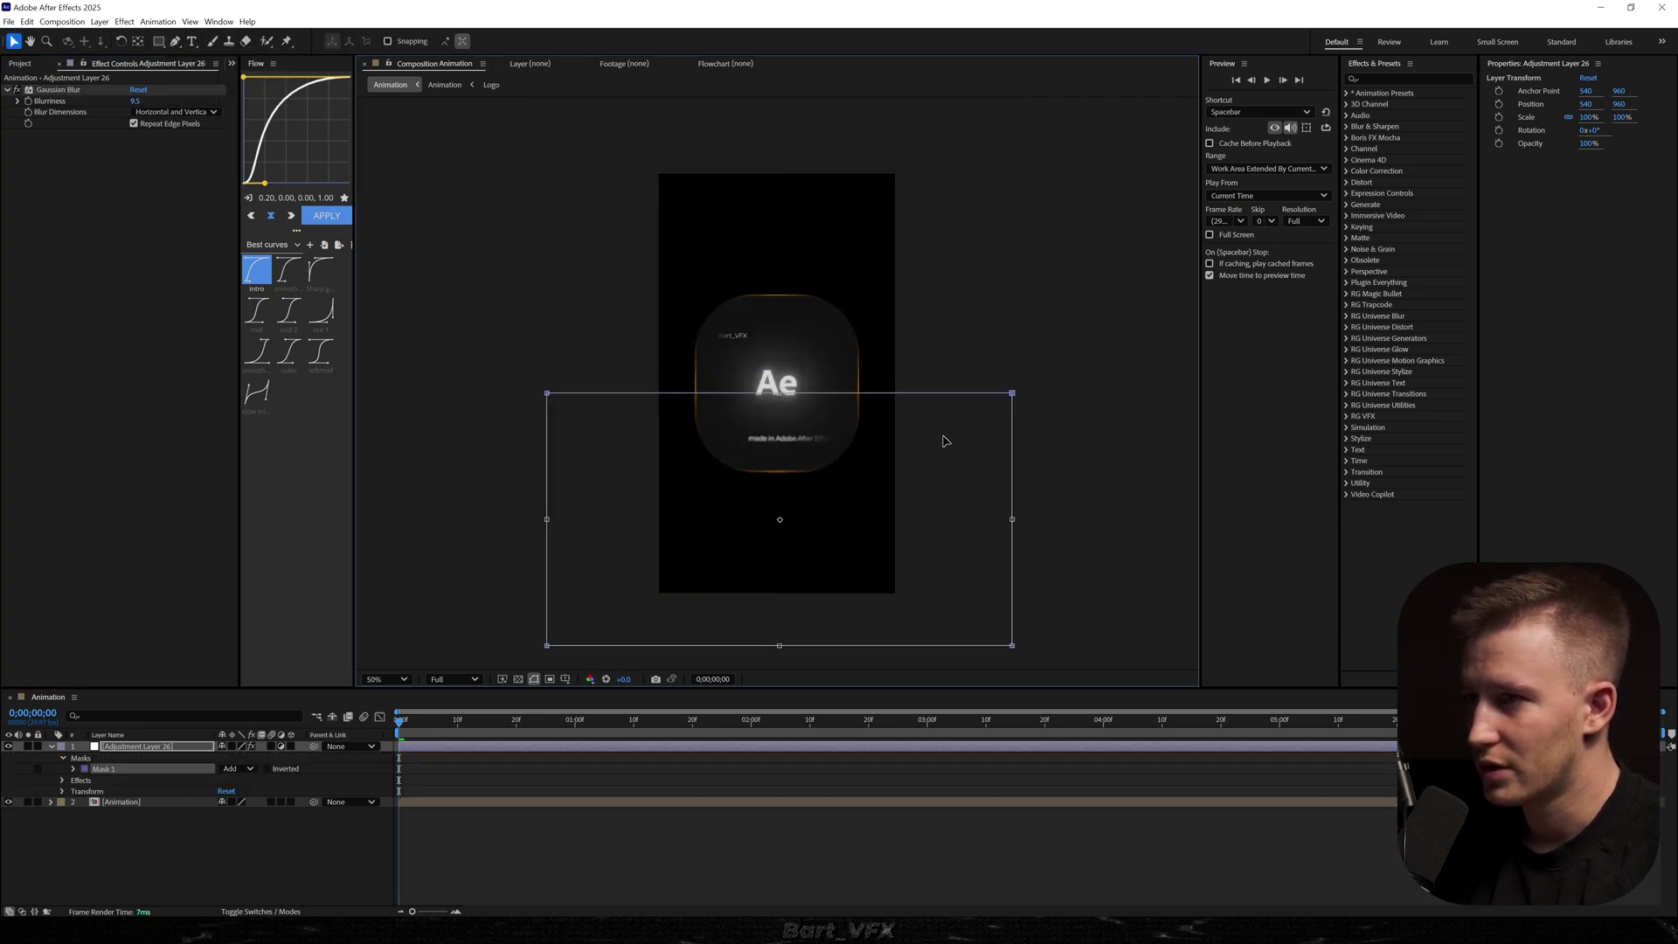
# Feather the adjustment layer's mask by 224 pixels to soften the edge of the blurred area
pyautogui.press('.')
pyautogui.press('f')
pyautogui.press('.')
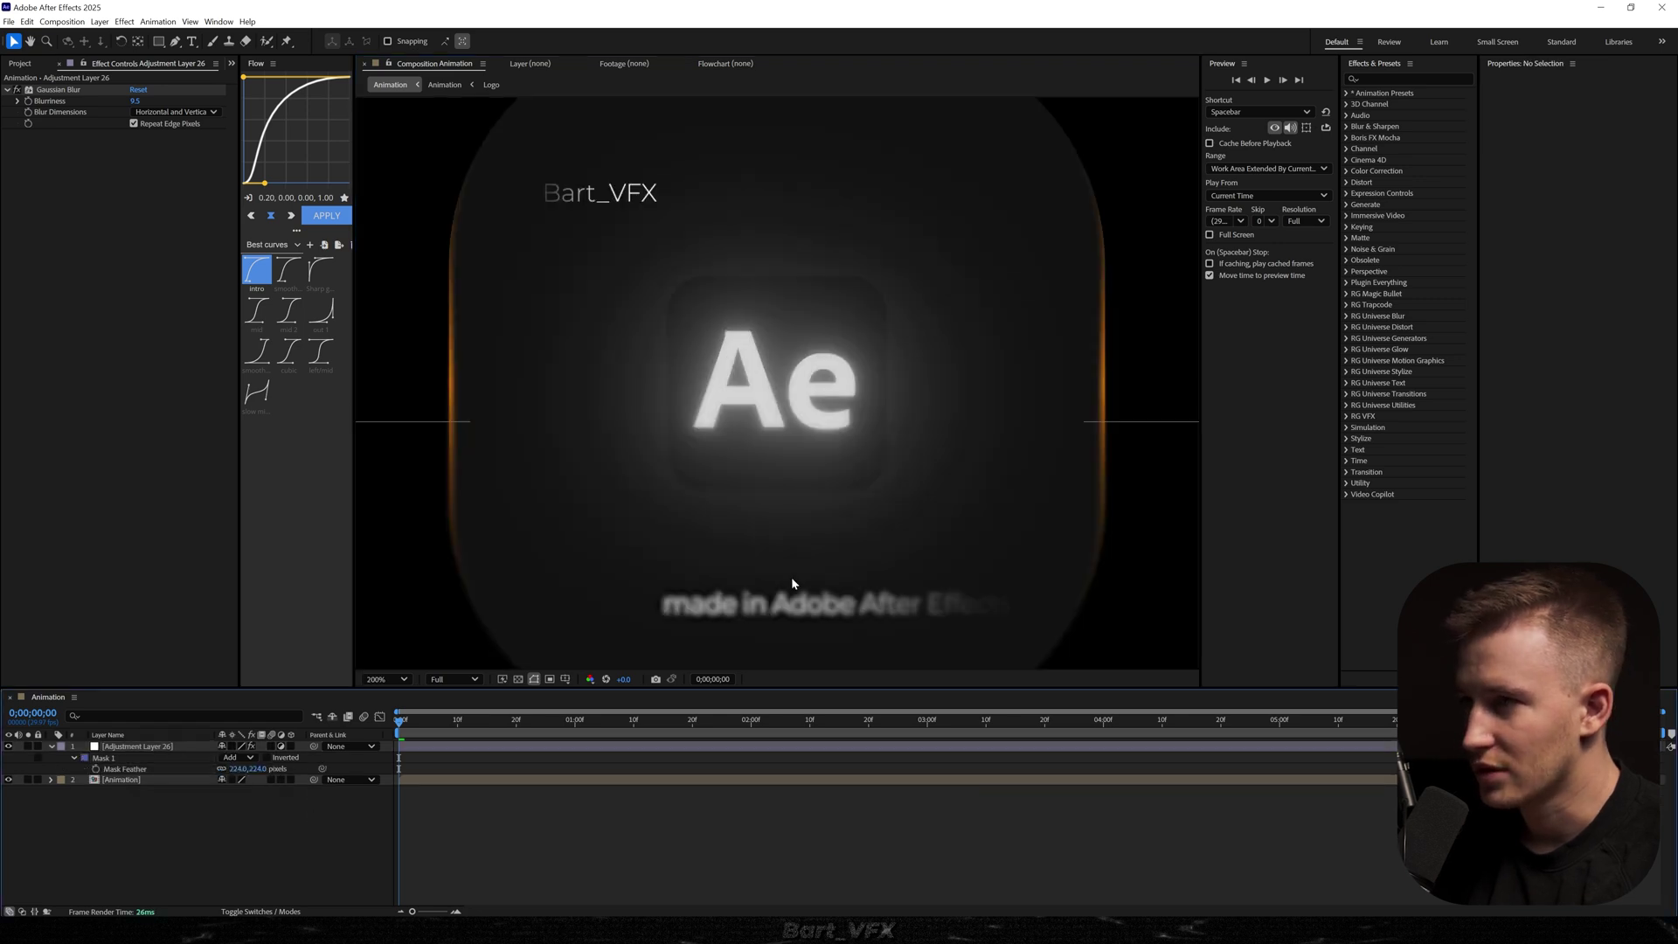
pyautogui.press(',')
# Set the Gaussian Blur's blurriness to 5 on the masked adjustment layer
pyautogui.click(137, 101)
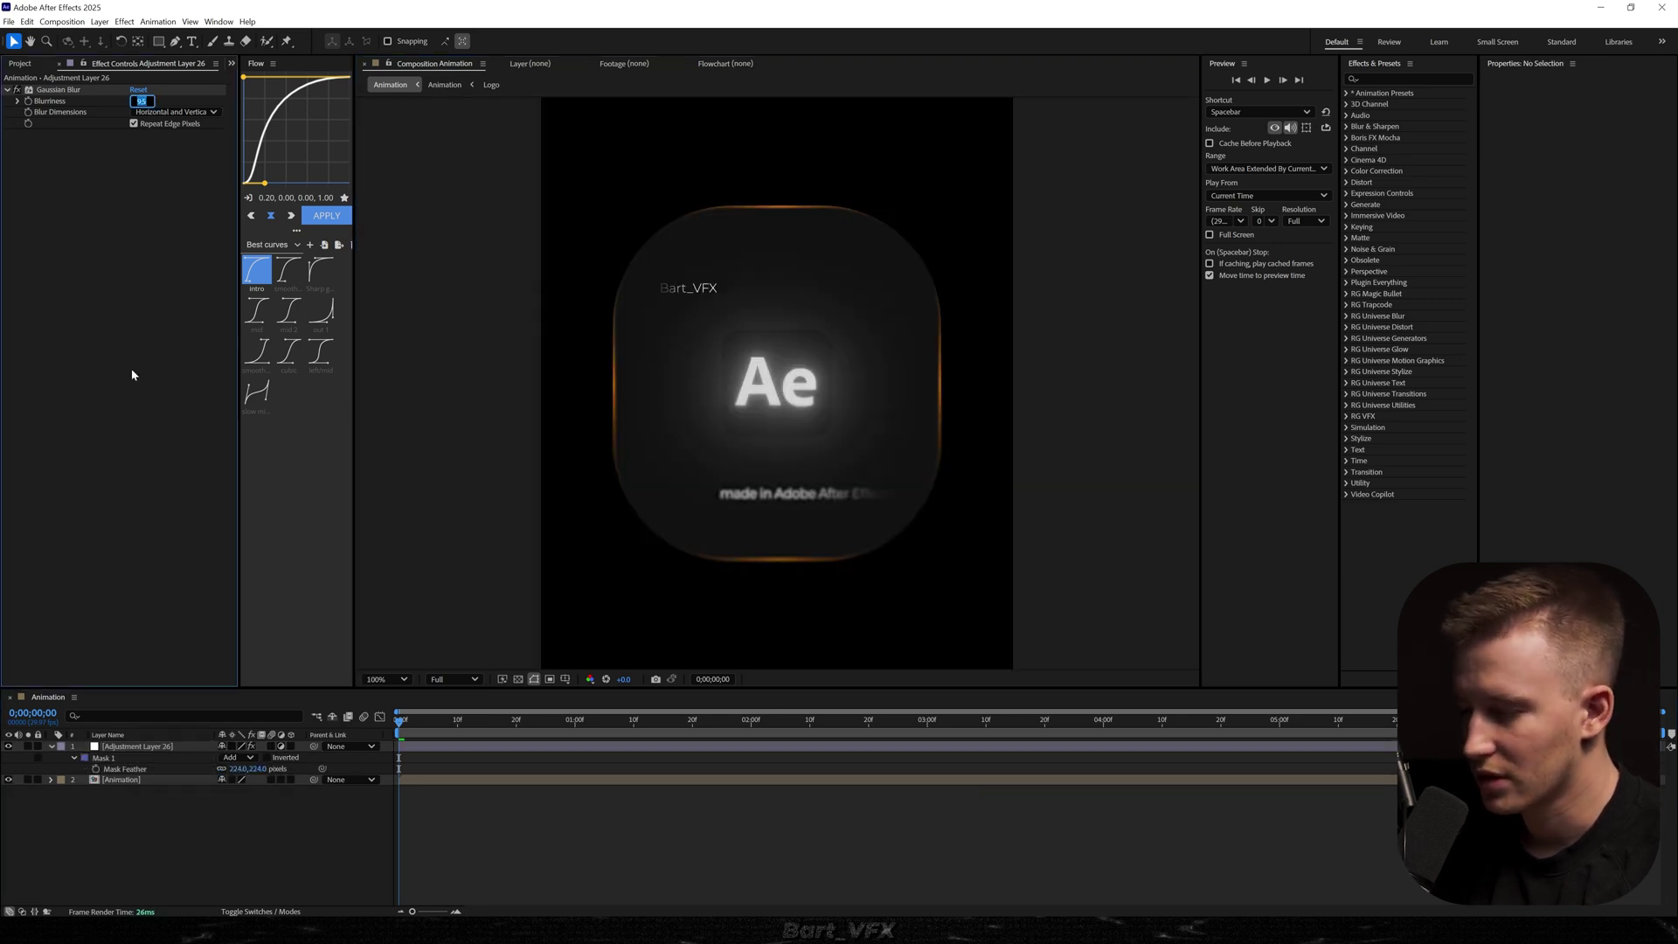
pyautogui.write('5')
pyautogui.press('Return')
pyautogui.click(281, 862)
# Add a second adjustment layer at the top and rename the masked Gaussian Blur layer Blur
pyautogui.hotkey('ctrl', 'alt', 'y')
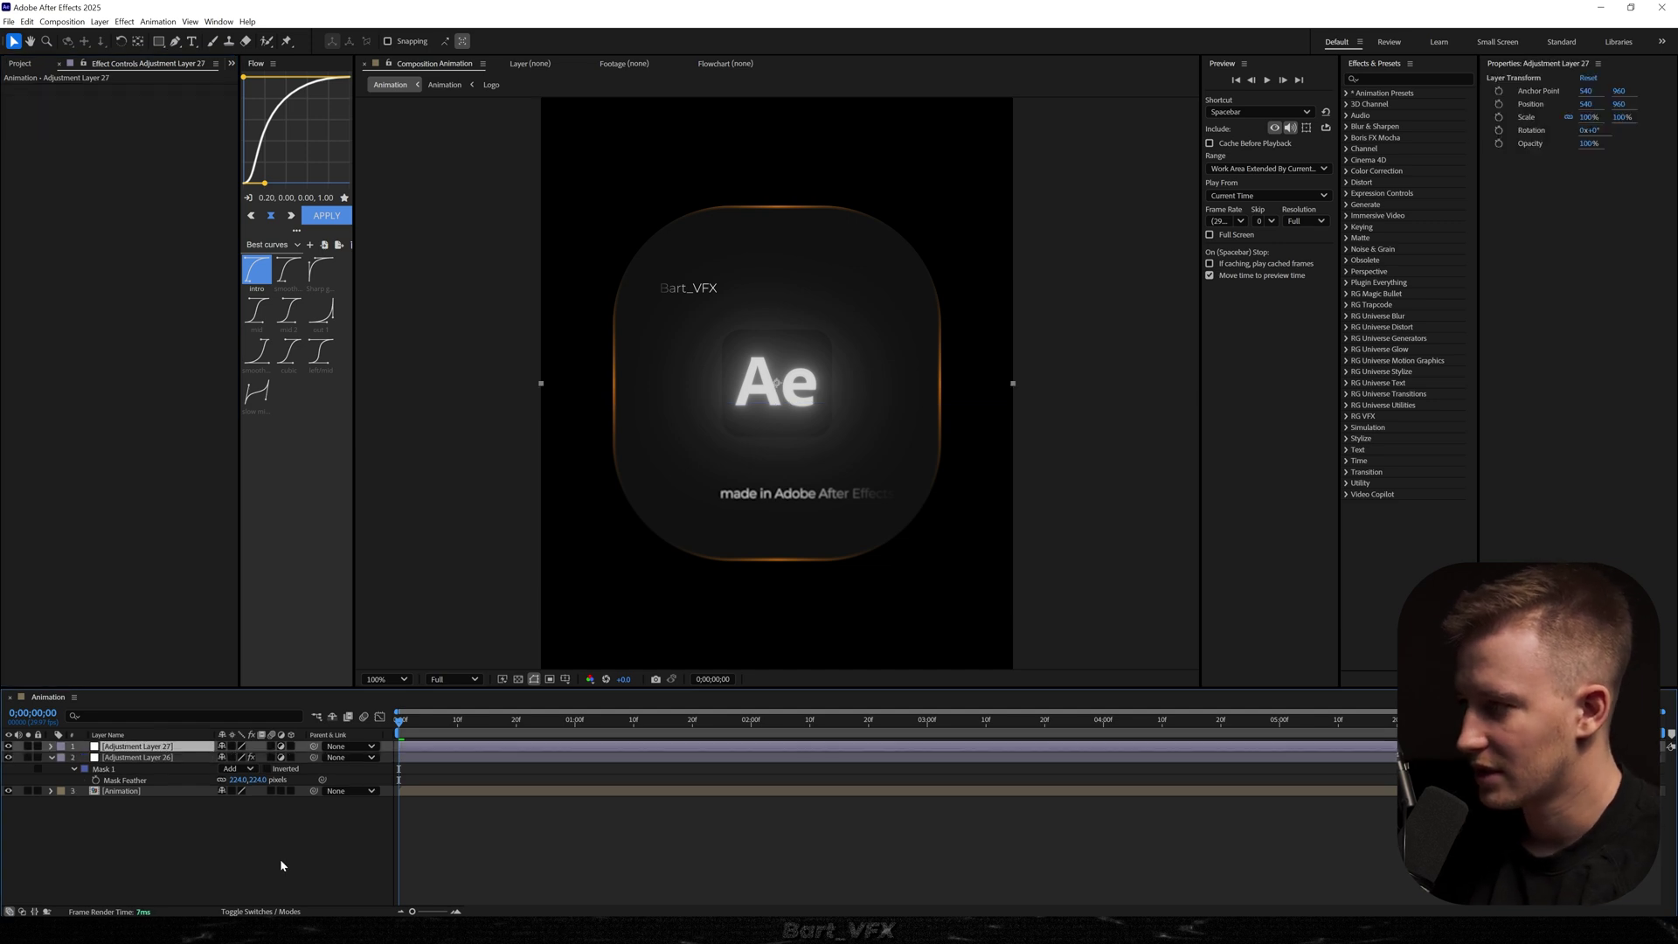
pyautogui.click(137, 757)
pyautogui.press('Return')
pyautogui.write('Blu')
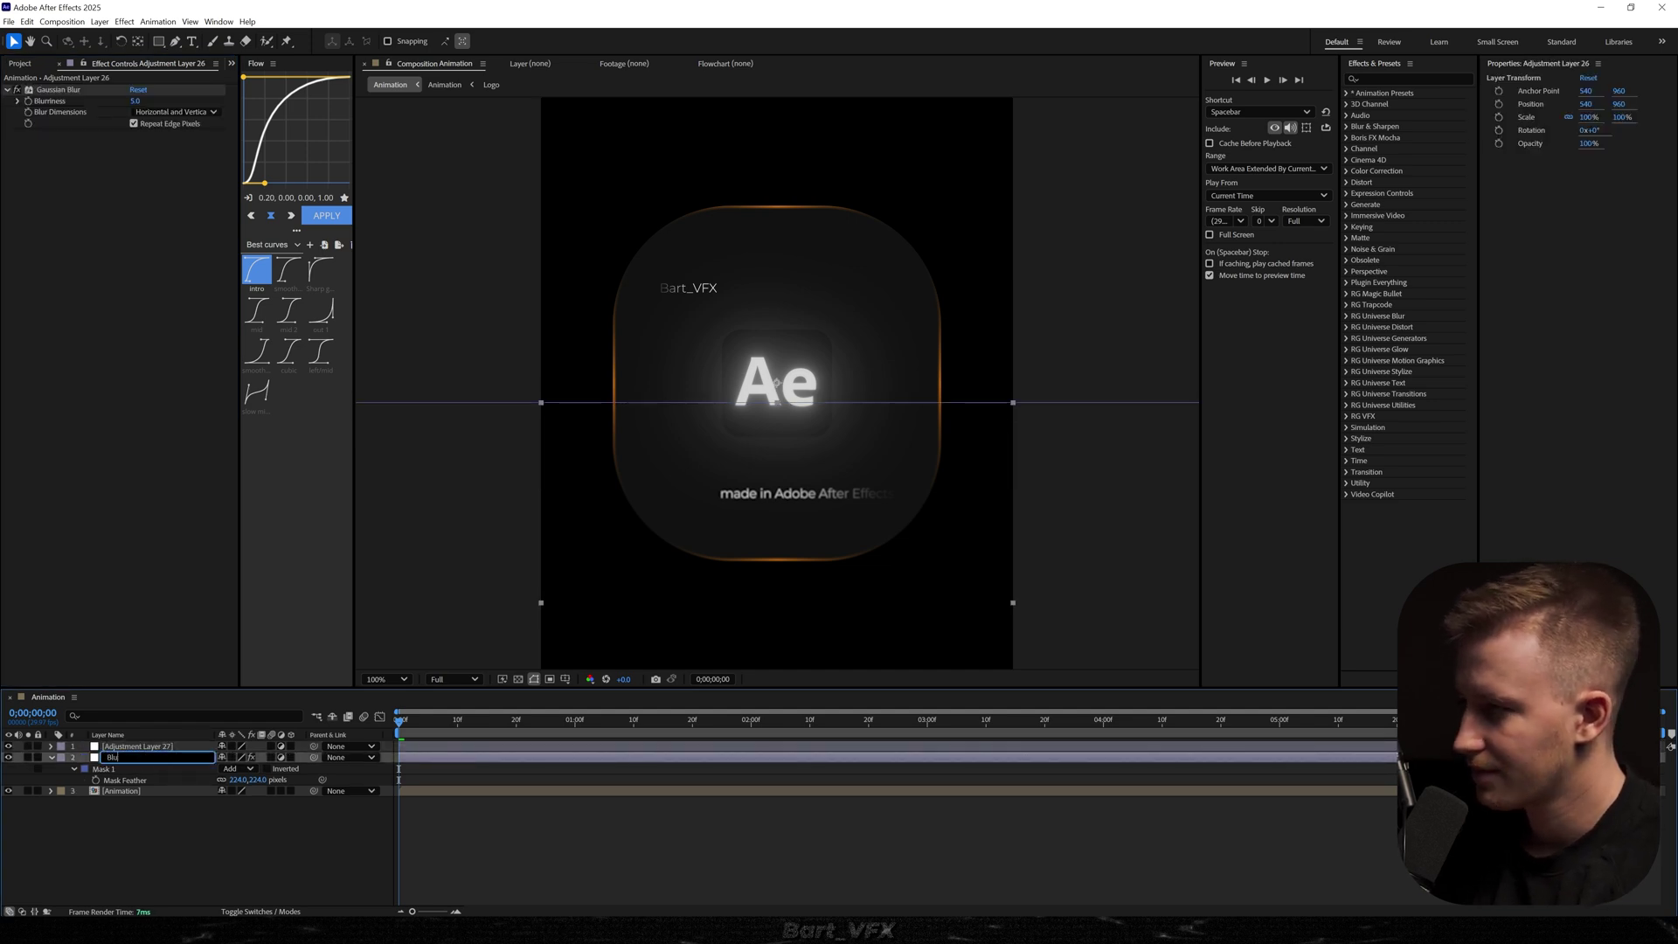
pyautogui.write('r')
pyautogui.press('Return')
# Rename the topmost adjustment layer Noise
pyautogui.click(137, 746)
pyautogui.press('Return')
pyautogui.write('No')
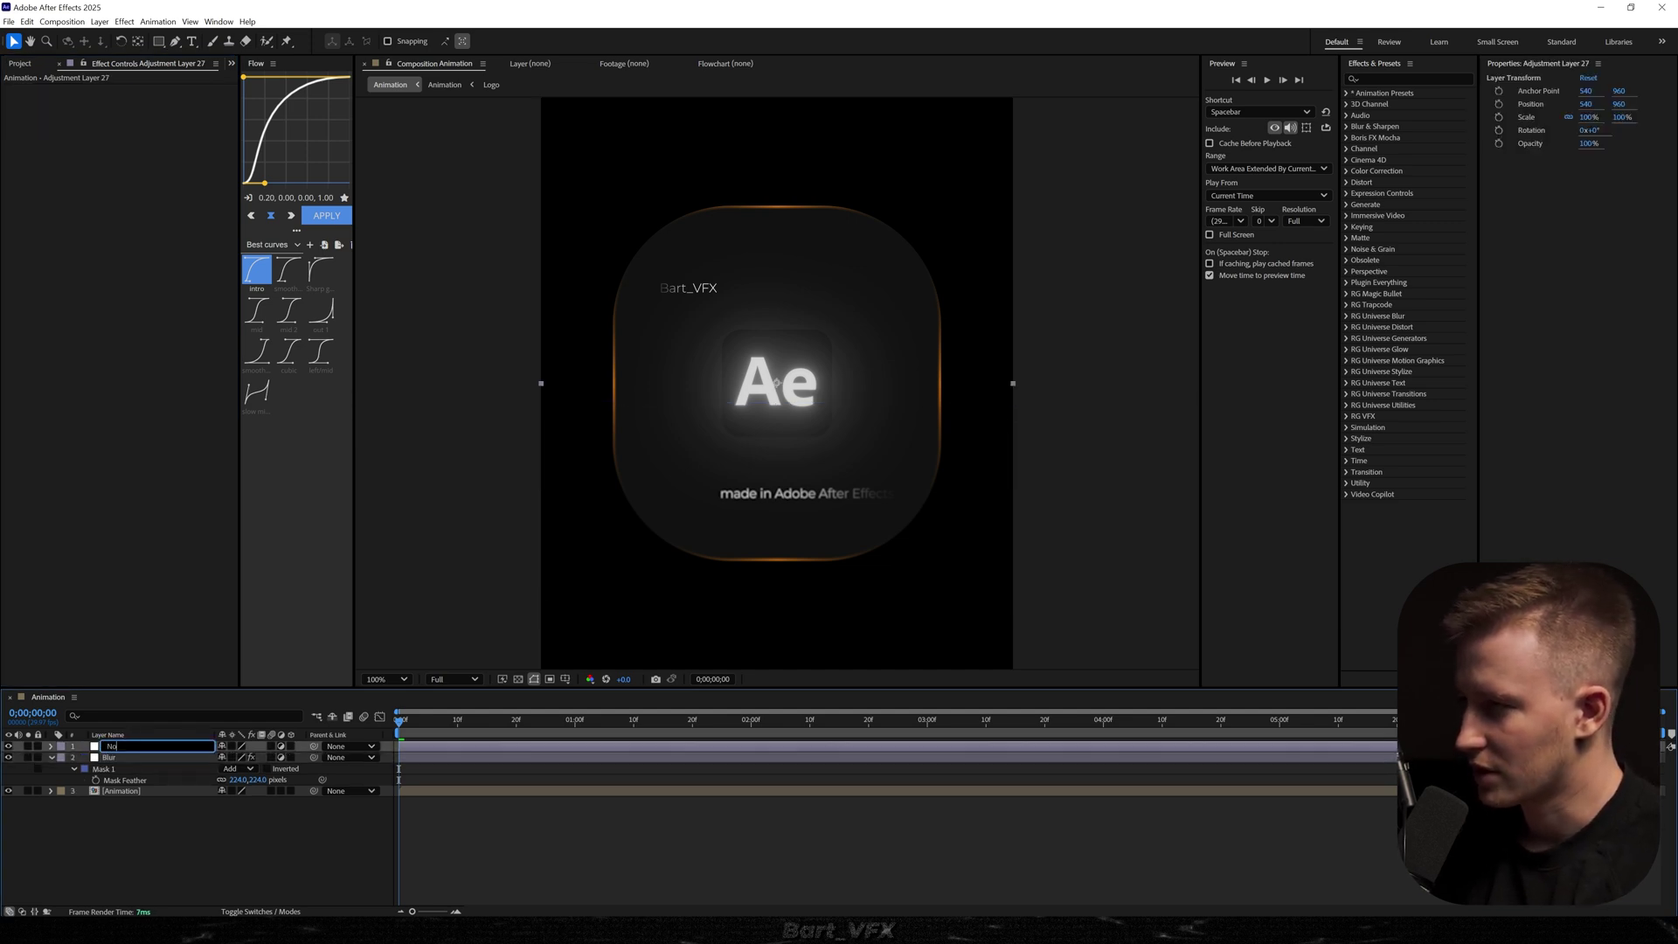
pyautogui.write('ise')
pyautogui.press('Return')
# Apply the Noise effect to the Noise layer with the amount at 7% and colour noise turned off
pyautogui.hotkey('ctrl', 'space')
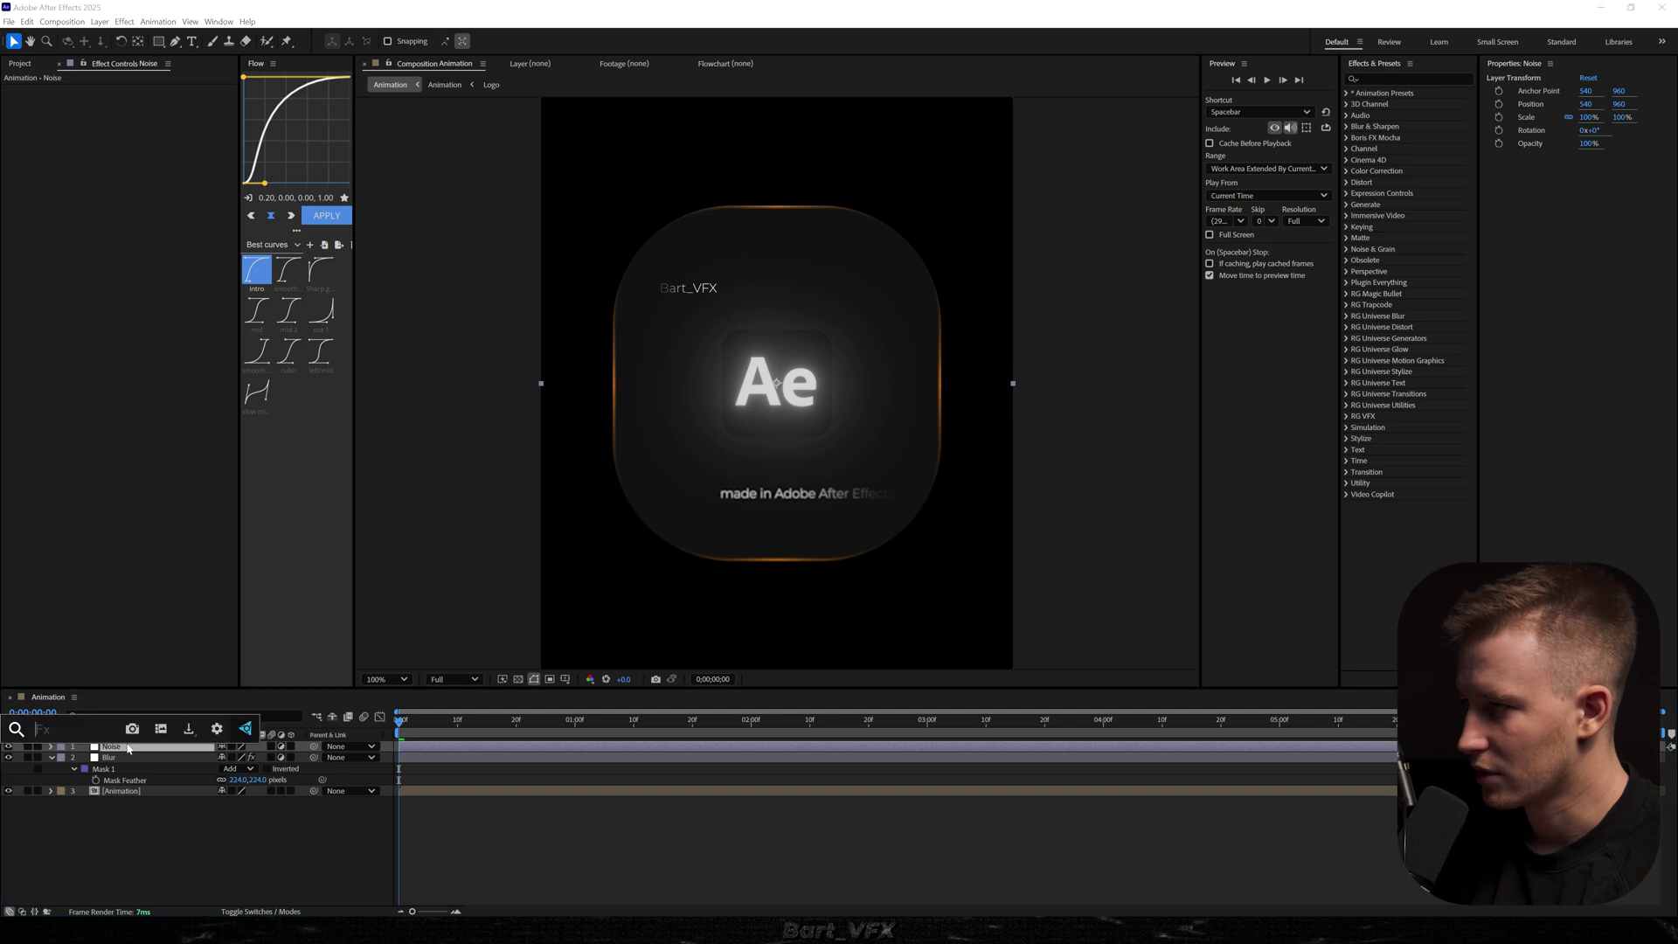
pyautogui.write('noi')
pyautogui.press('Return')
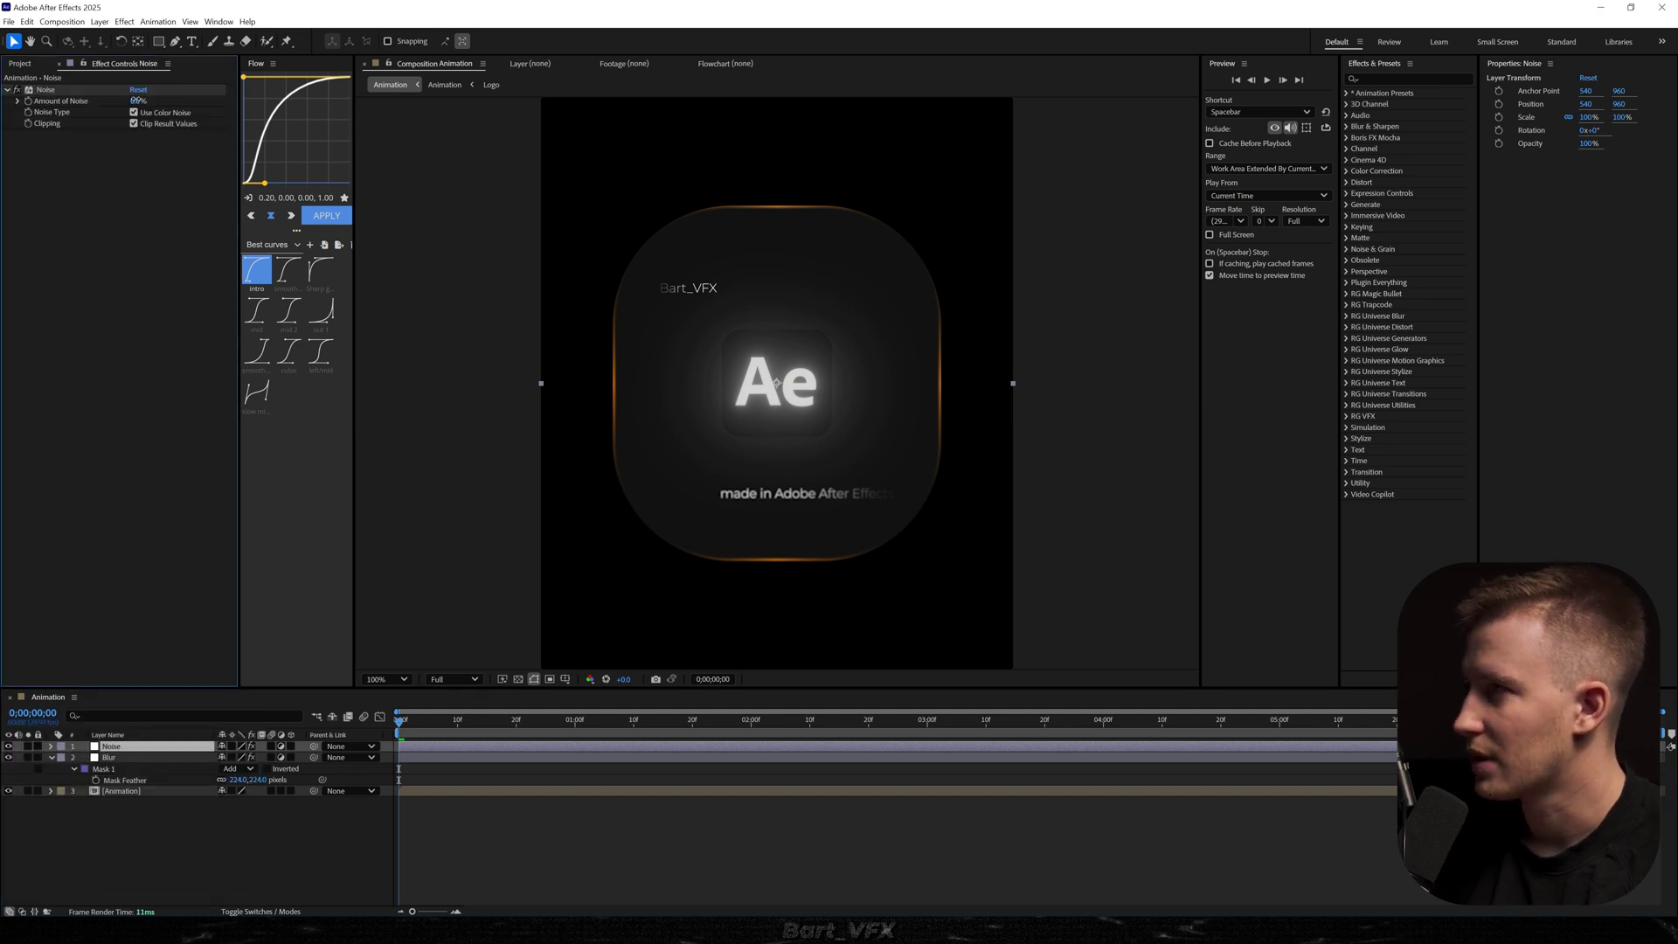
pyautogui.click(135, 101)
pyautogui.write('7')
pyautogui.press('Return')
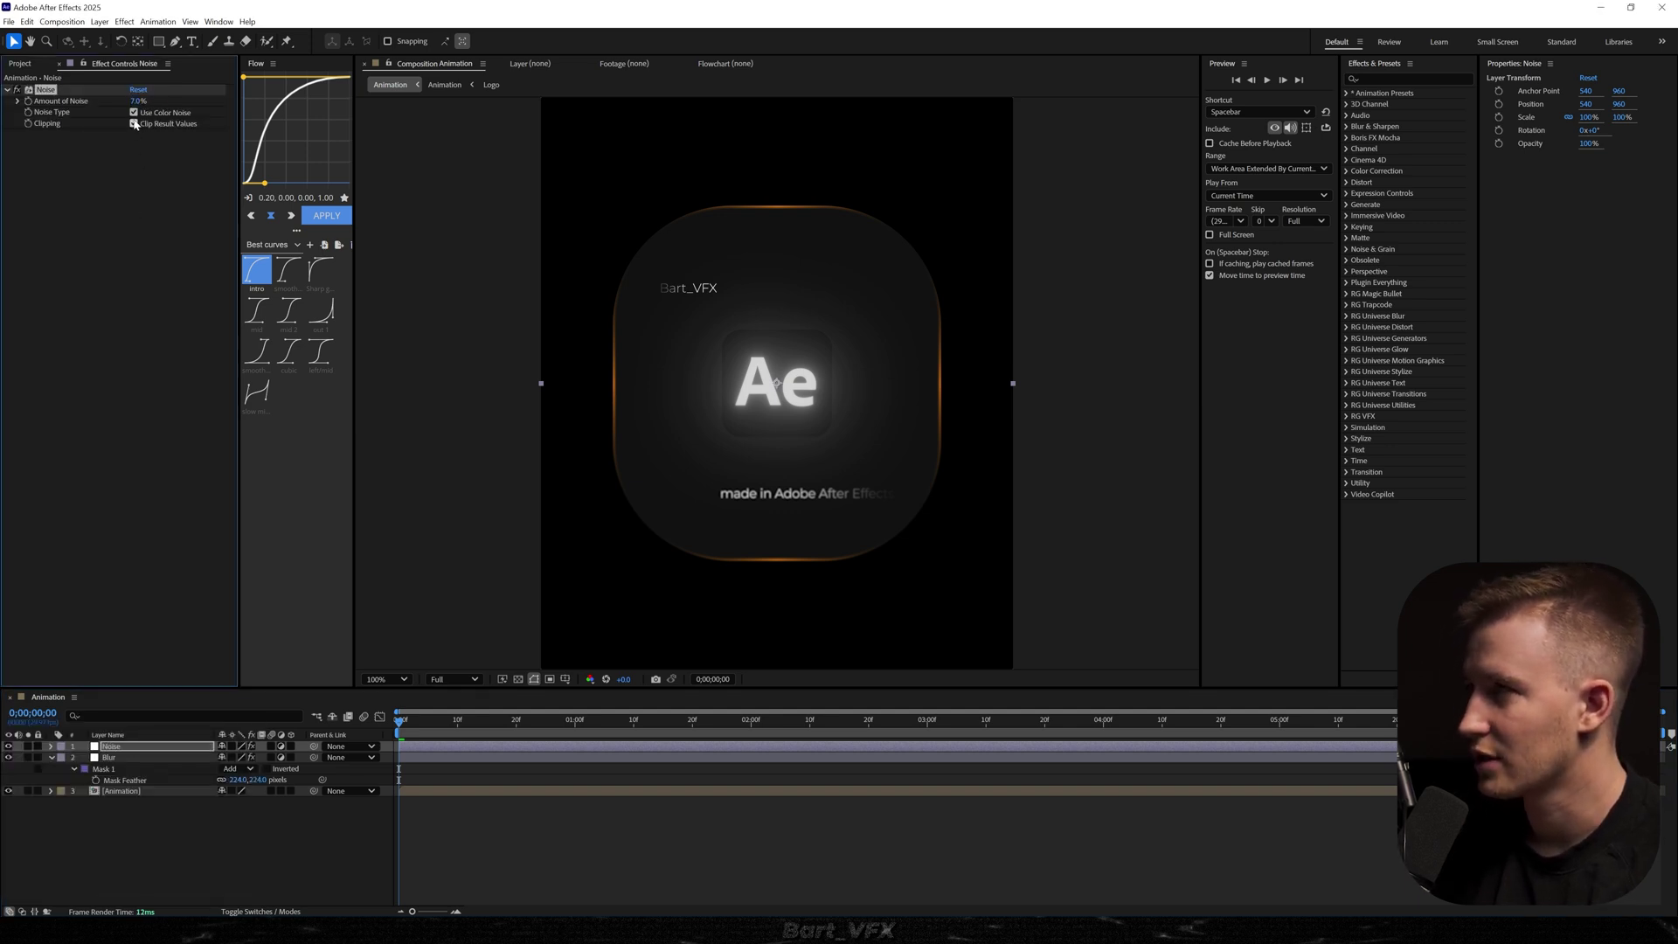
pyautogui.click(674, 886)
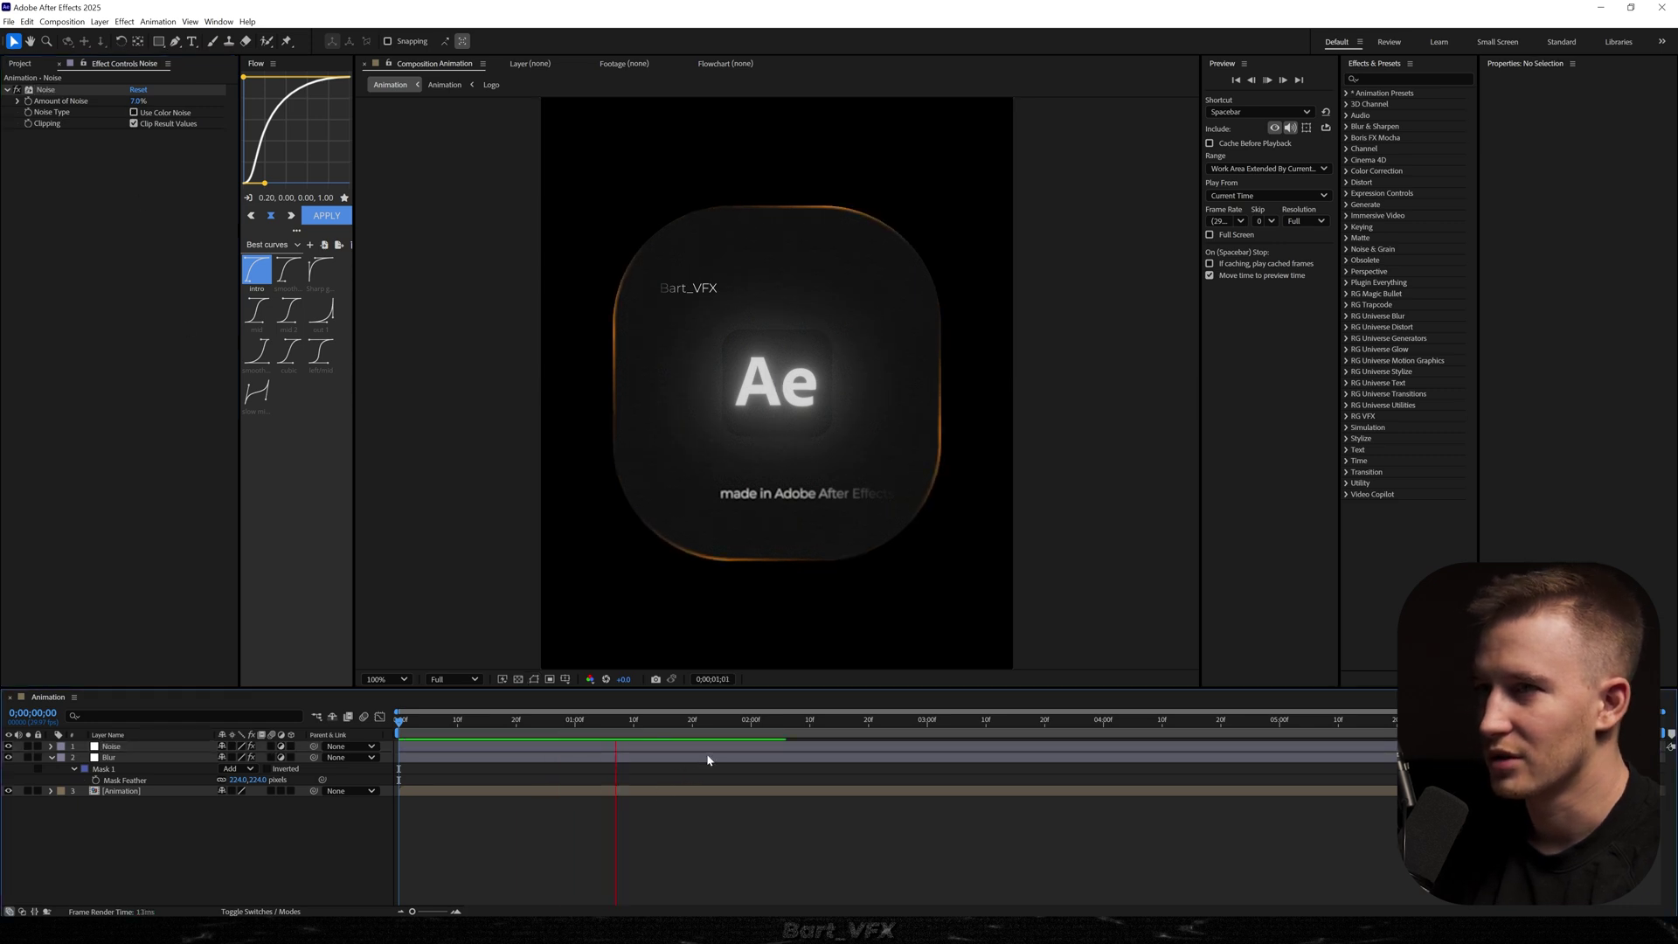
# Add an adjustment layer named Vignette at the top and darken the composition's edges with CC Vignette
pyautogui.hotkey('ctrl', 'alt', 'y')
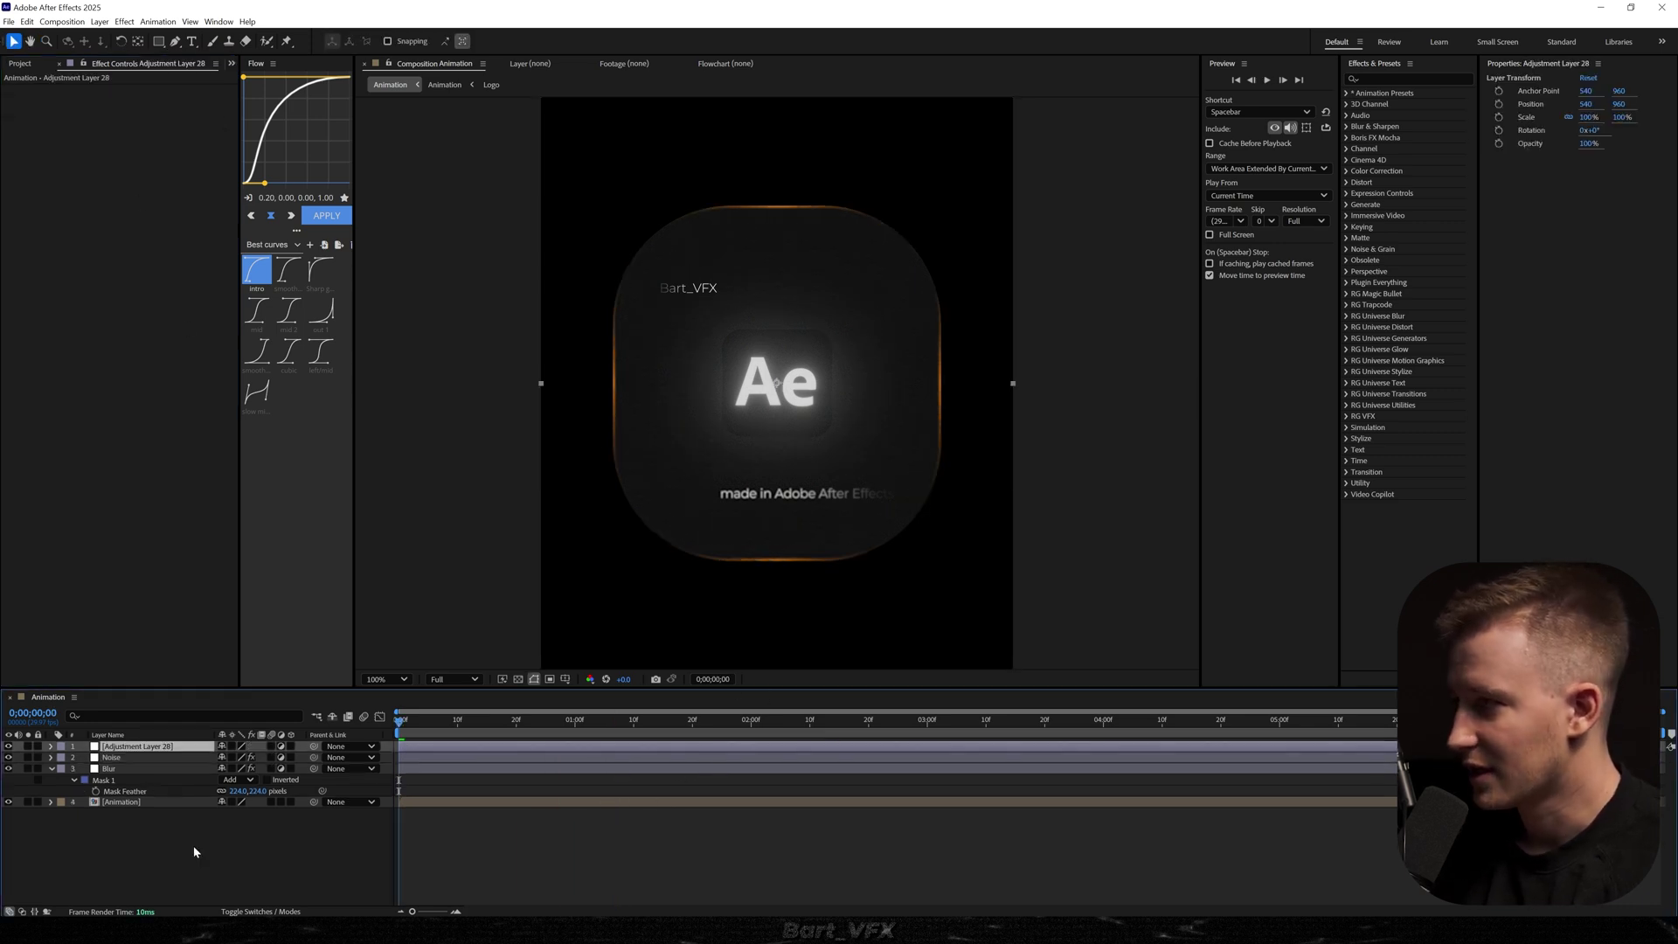
pyautogui.press('Return')
pyautogui.write('tte')
pyautogui.press('Return')
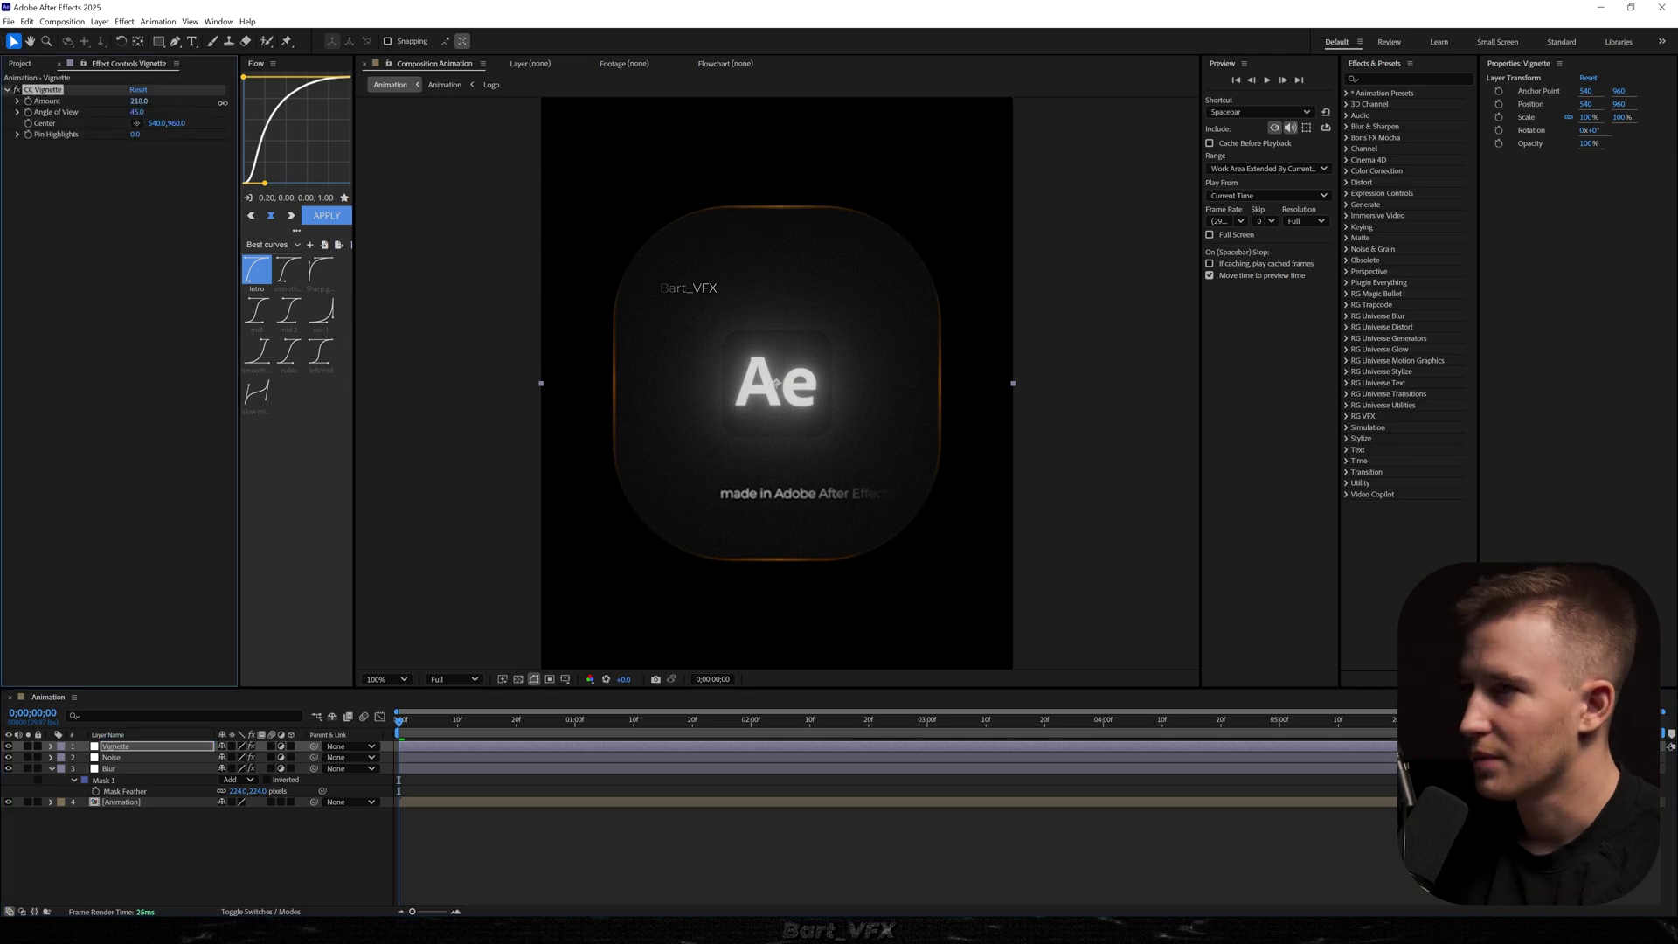
# Add another adjustment layer at the top, name it Lumetri Color and apply the Lumetri Color effect to it
pyautogui.rightClick(133, 839)
pyautogui.click(490, 866)
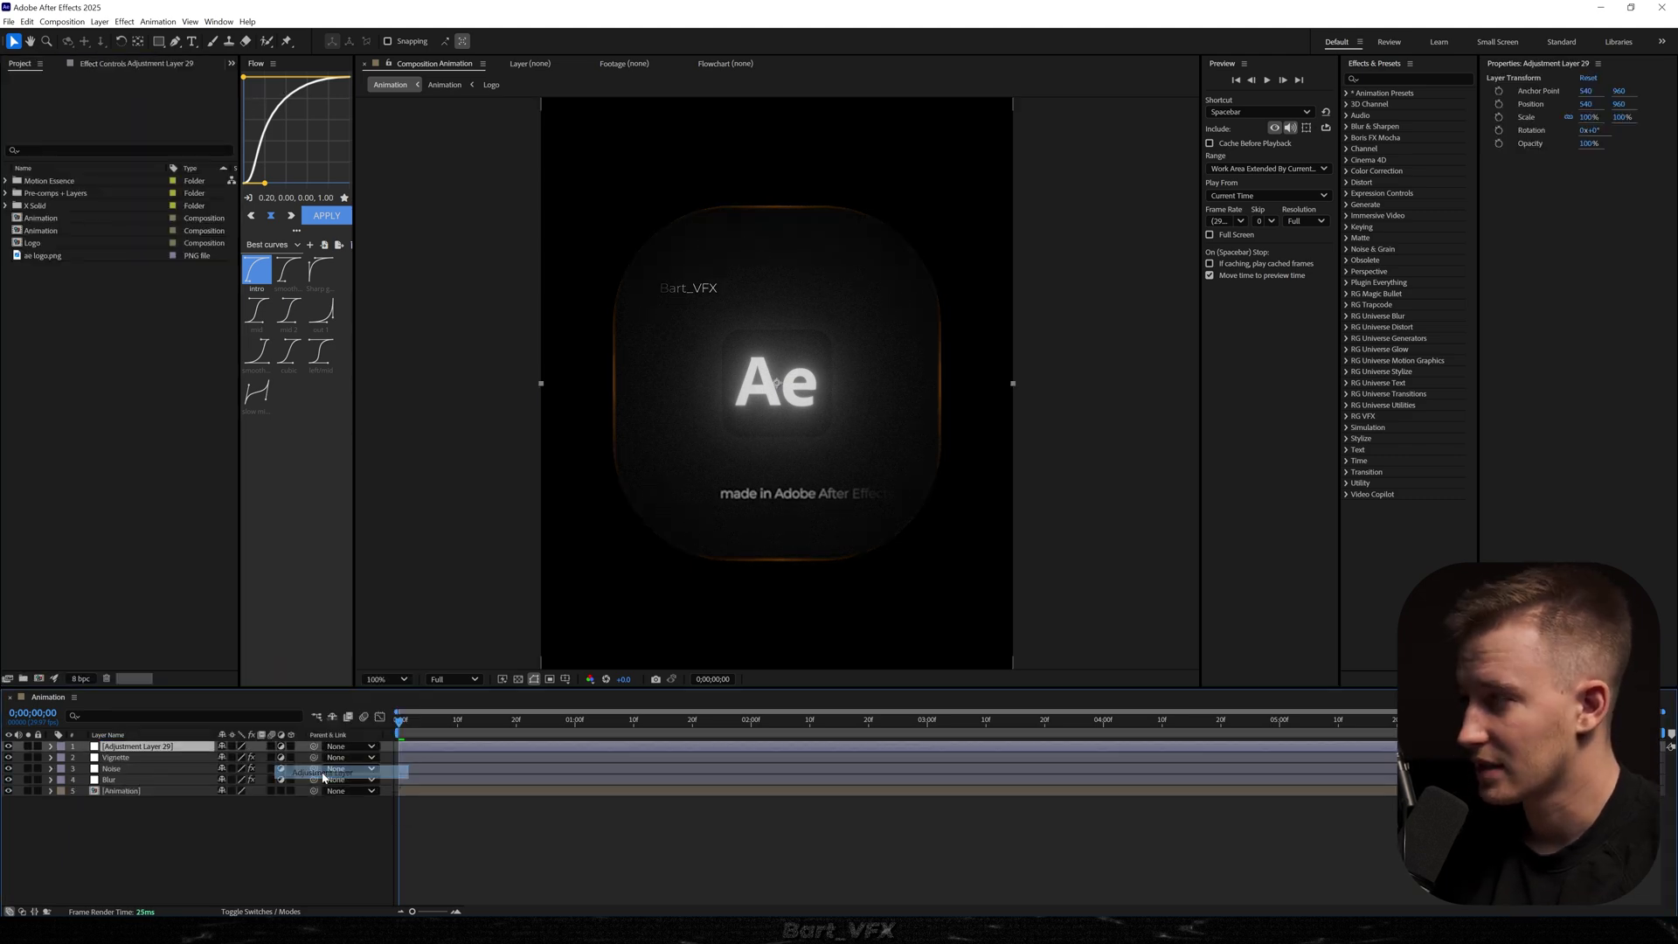
pyautogui.press('Return')
pyautogui.write('Lumetri Color')
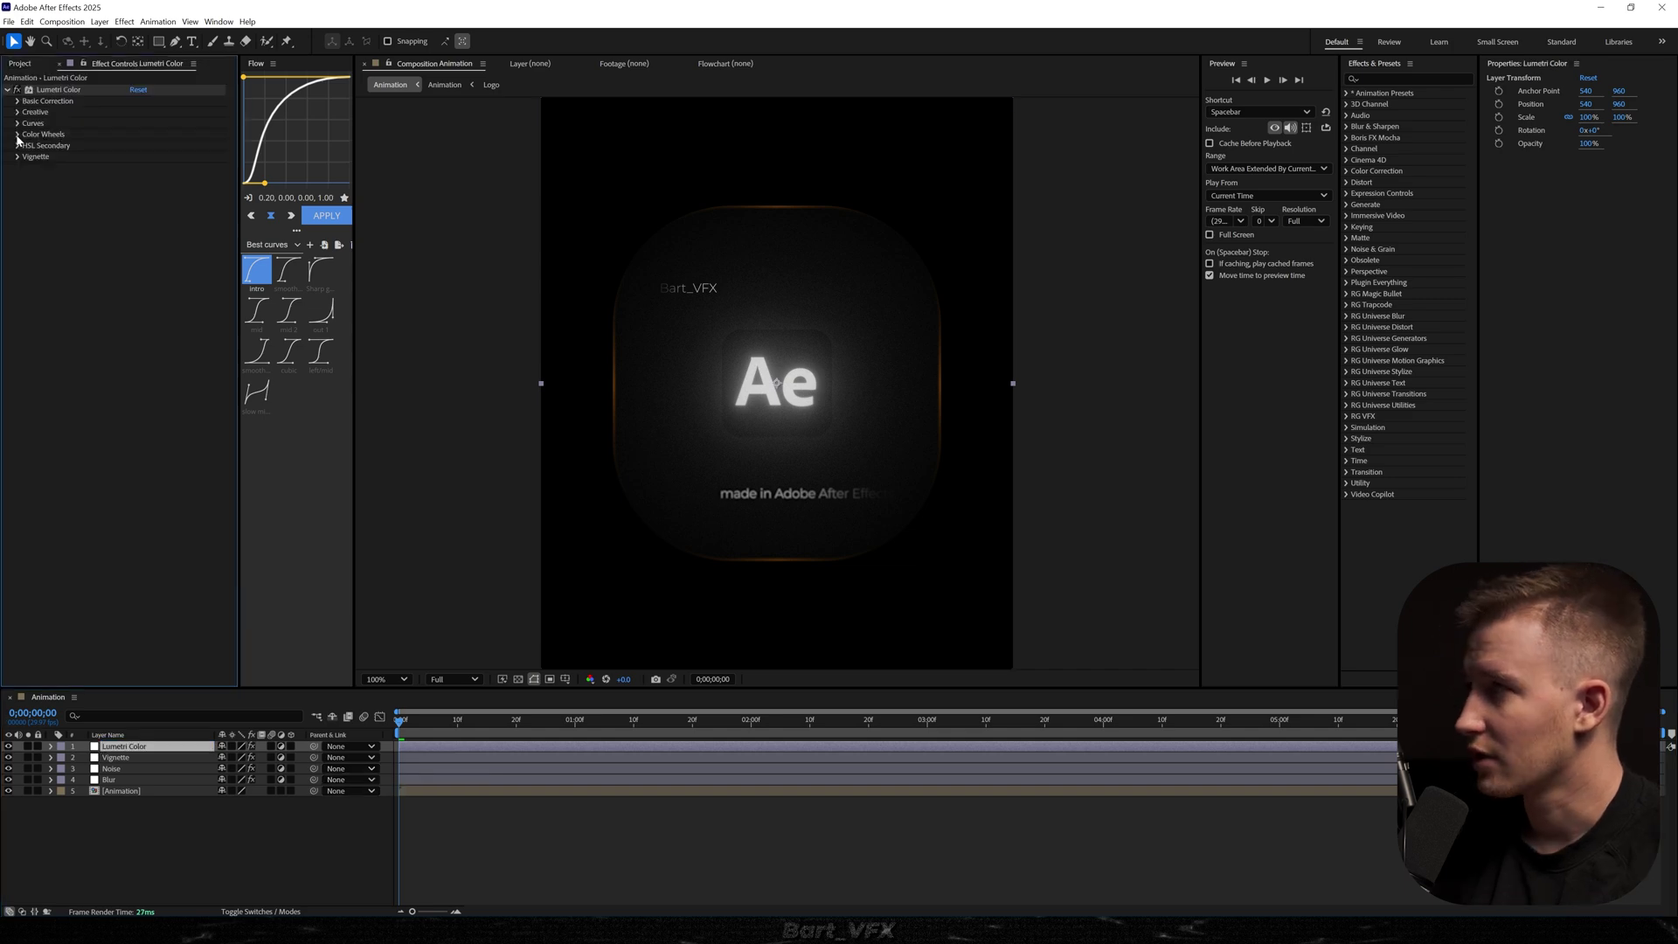
# Tint the shadows toward dark blue with the shadows colour wheel of the Lumetri Color effect
pyautogui.click(18, 134)
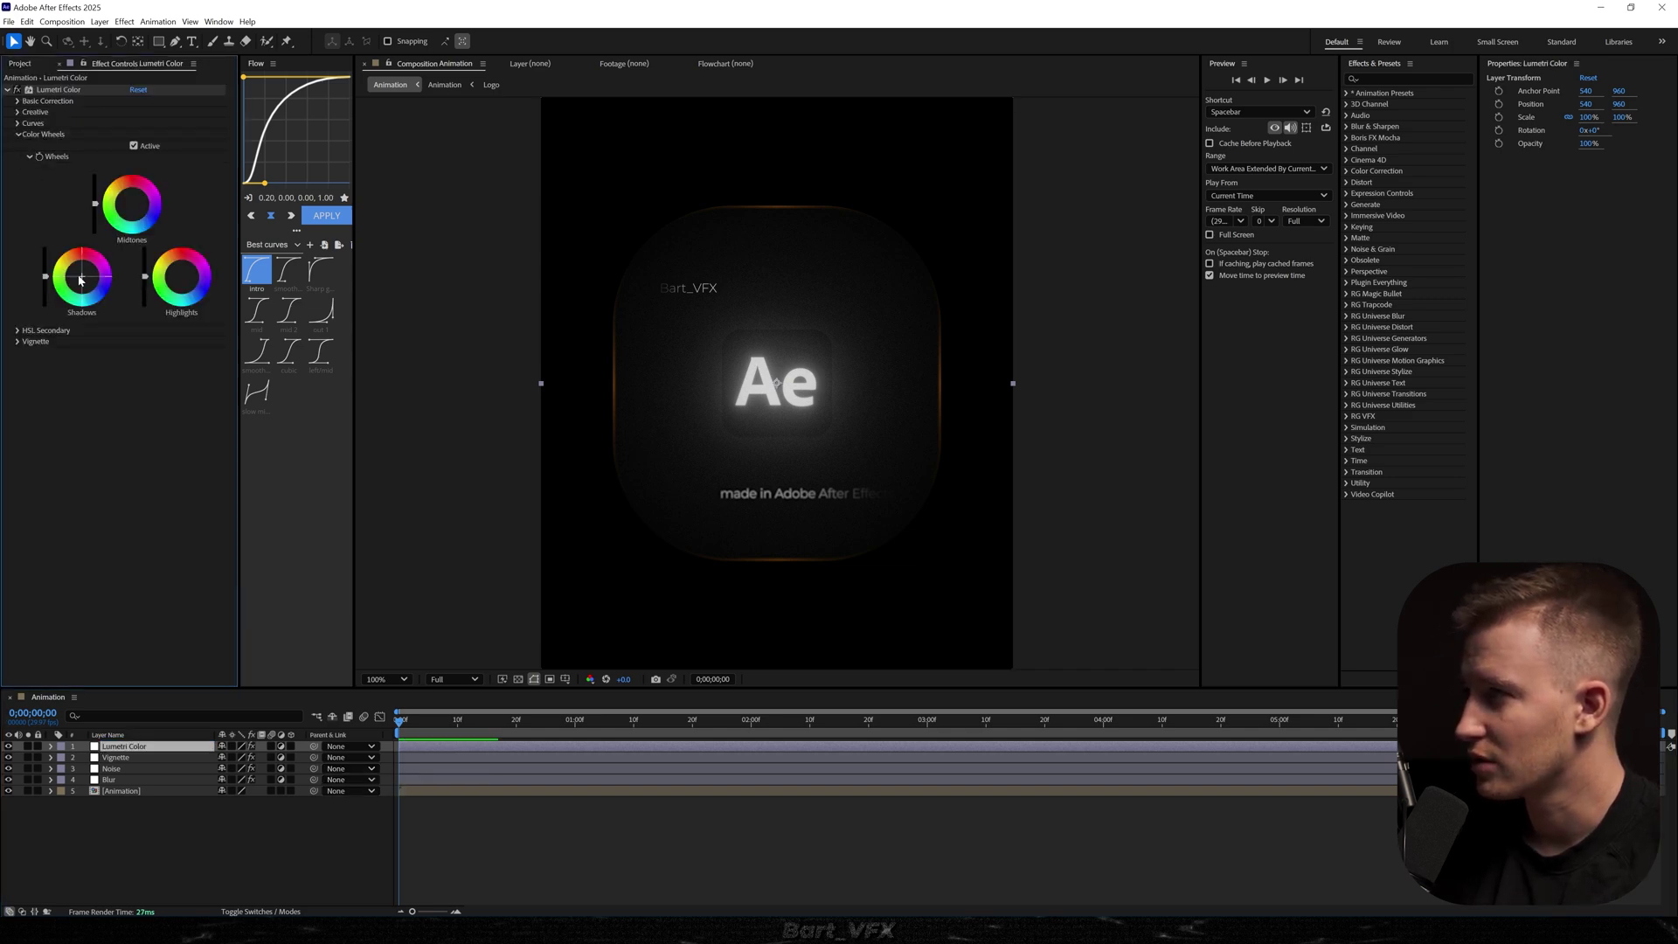
pyautogui.moveTo(80, 279); pyautogui.dragTo(46, 279)
pyautogui.click(699, 831)
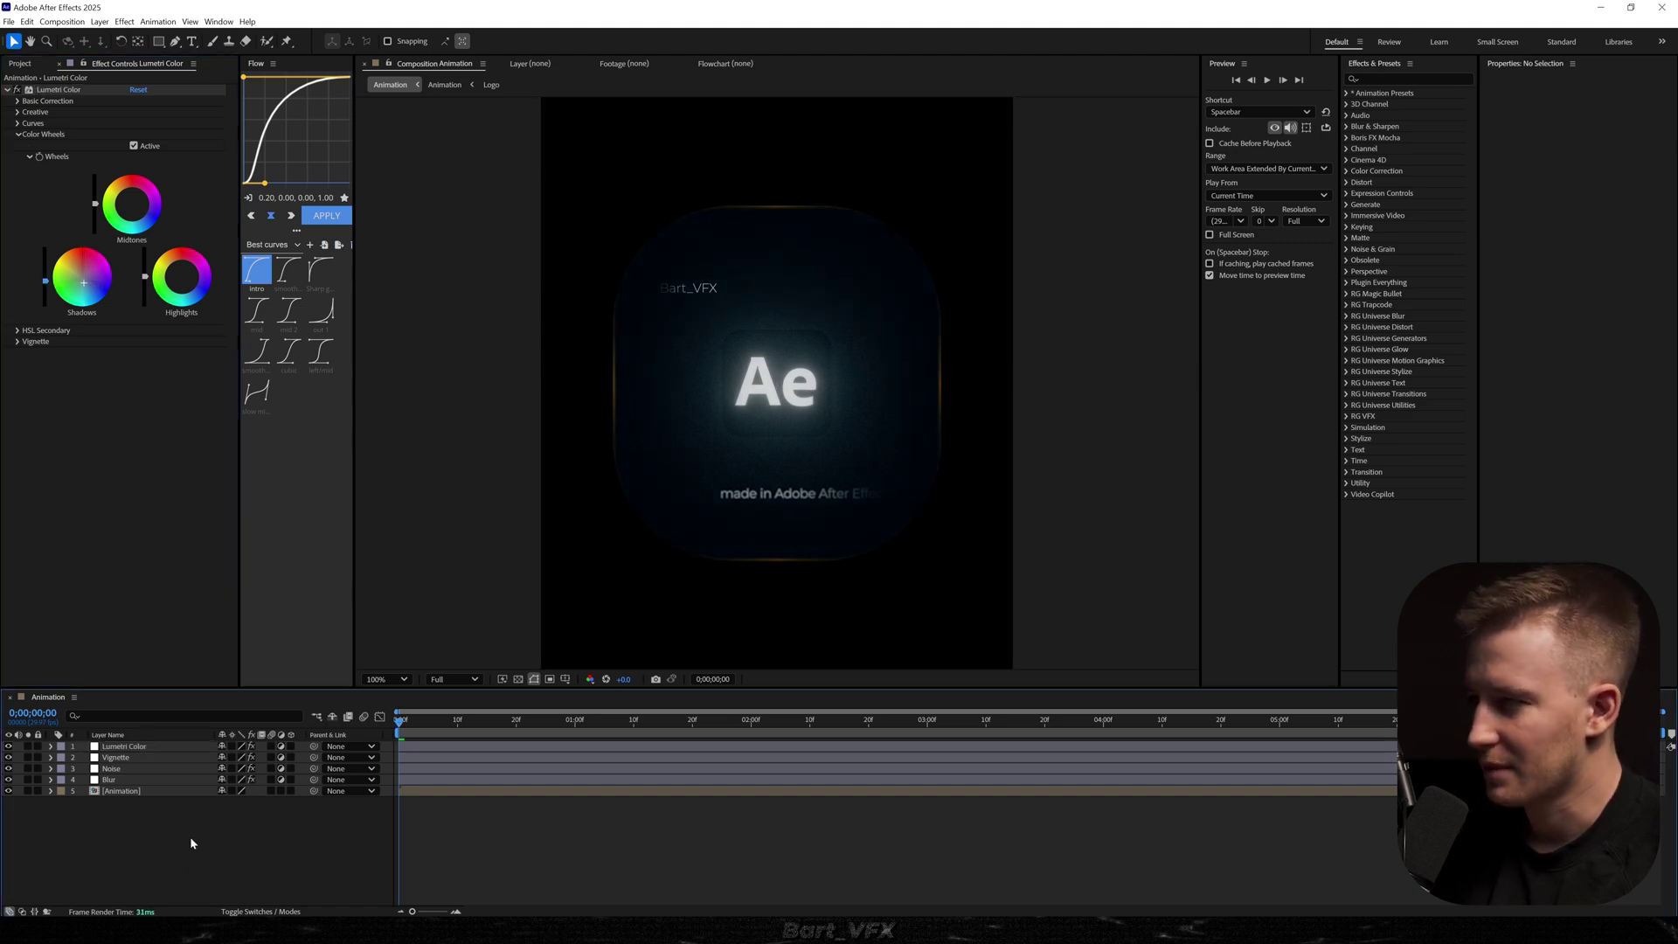
# Create a full-frame 1080 x 1920 px solid named BG and place it beneath all other layers
pyautogui.hotkey('ctrl', 'y')
pyautogui.click(525, 583)
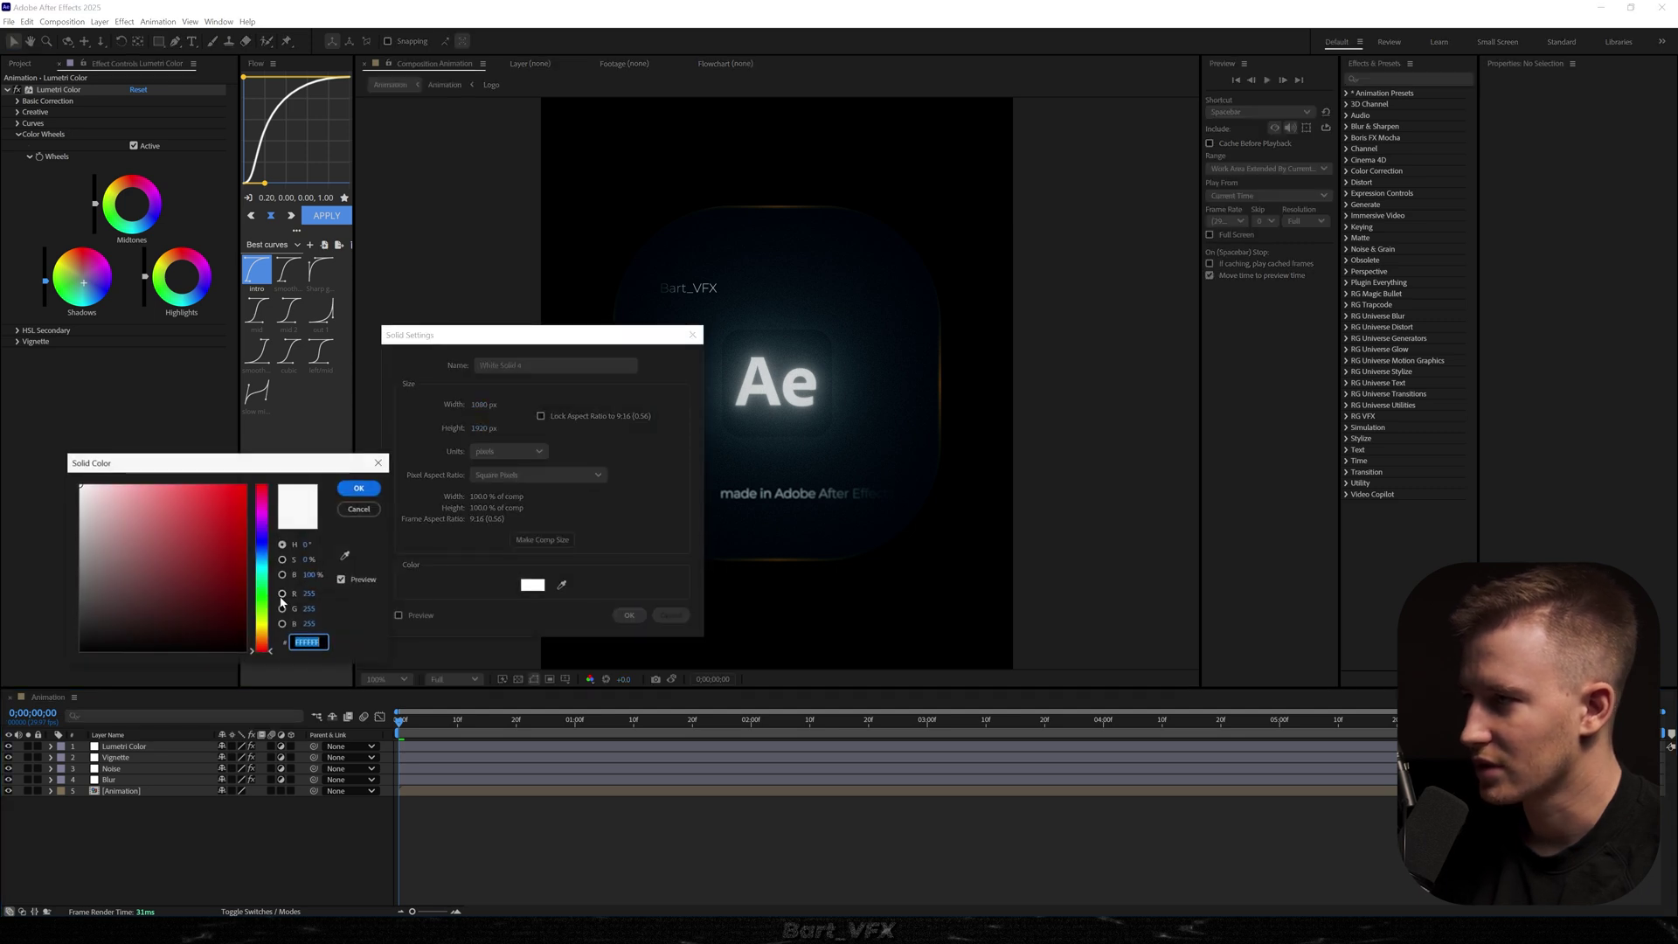
pyautogui.click(358, 487)
pyautogui.doubleClick(591, 364)
pyautogui.write('BG')
pyautogui.press('Return')
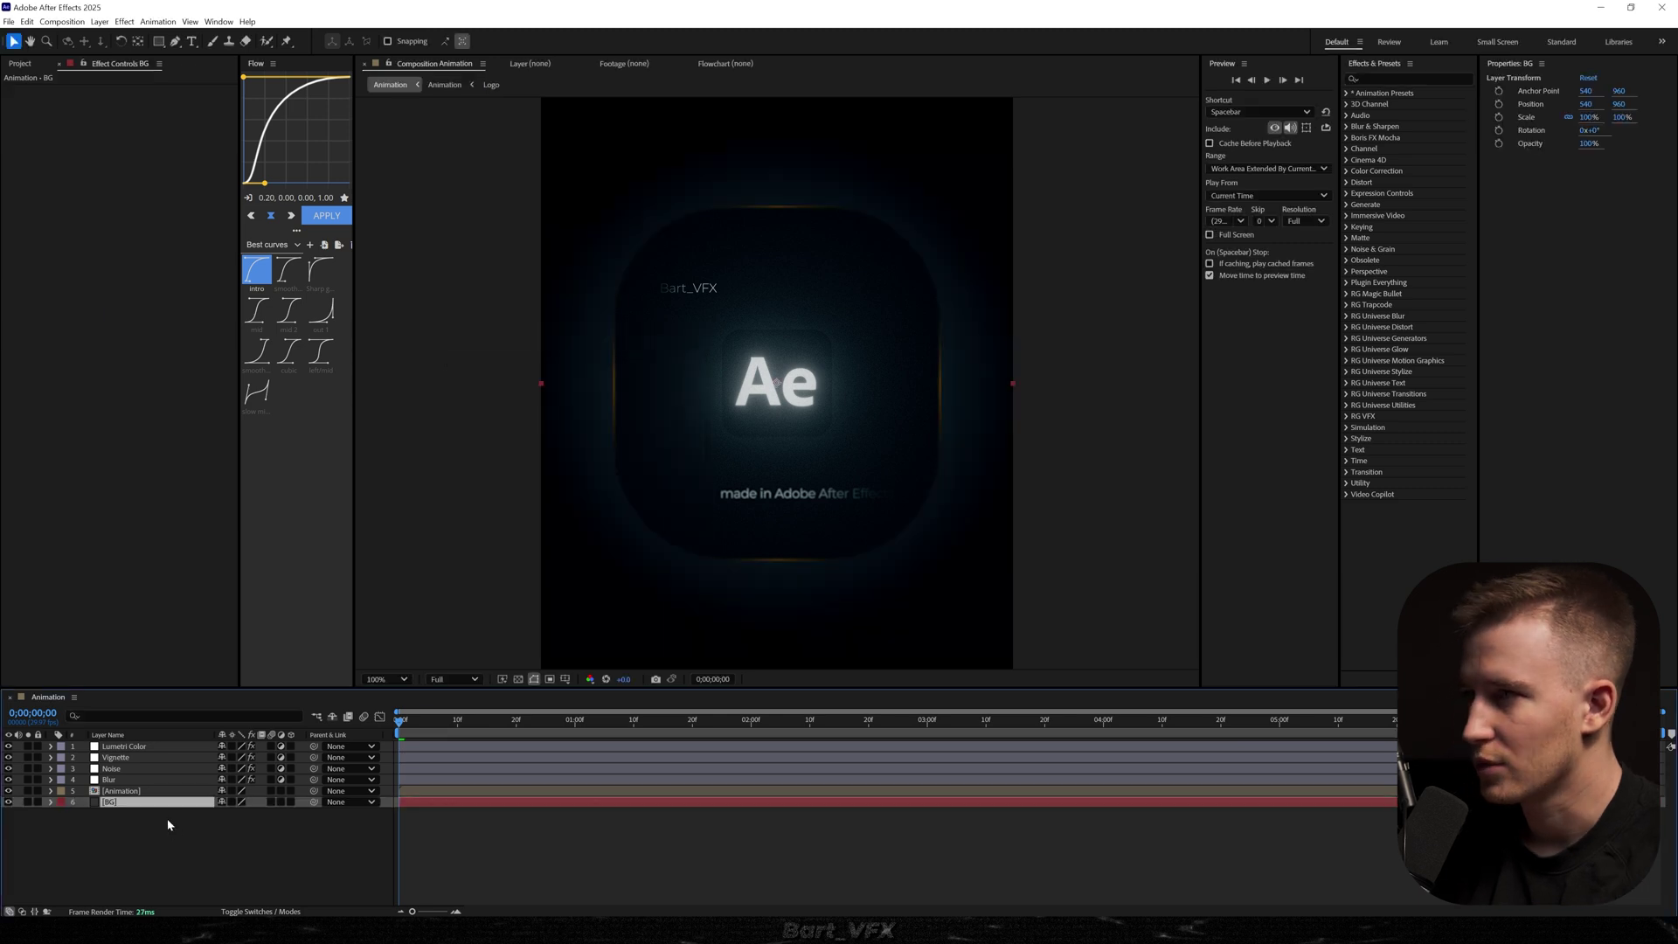
pyautogui.click(633, 861)
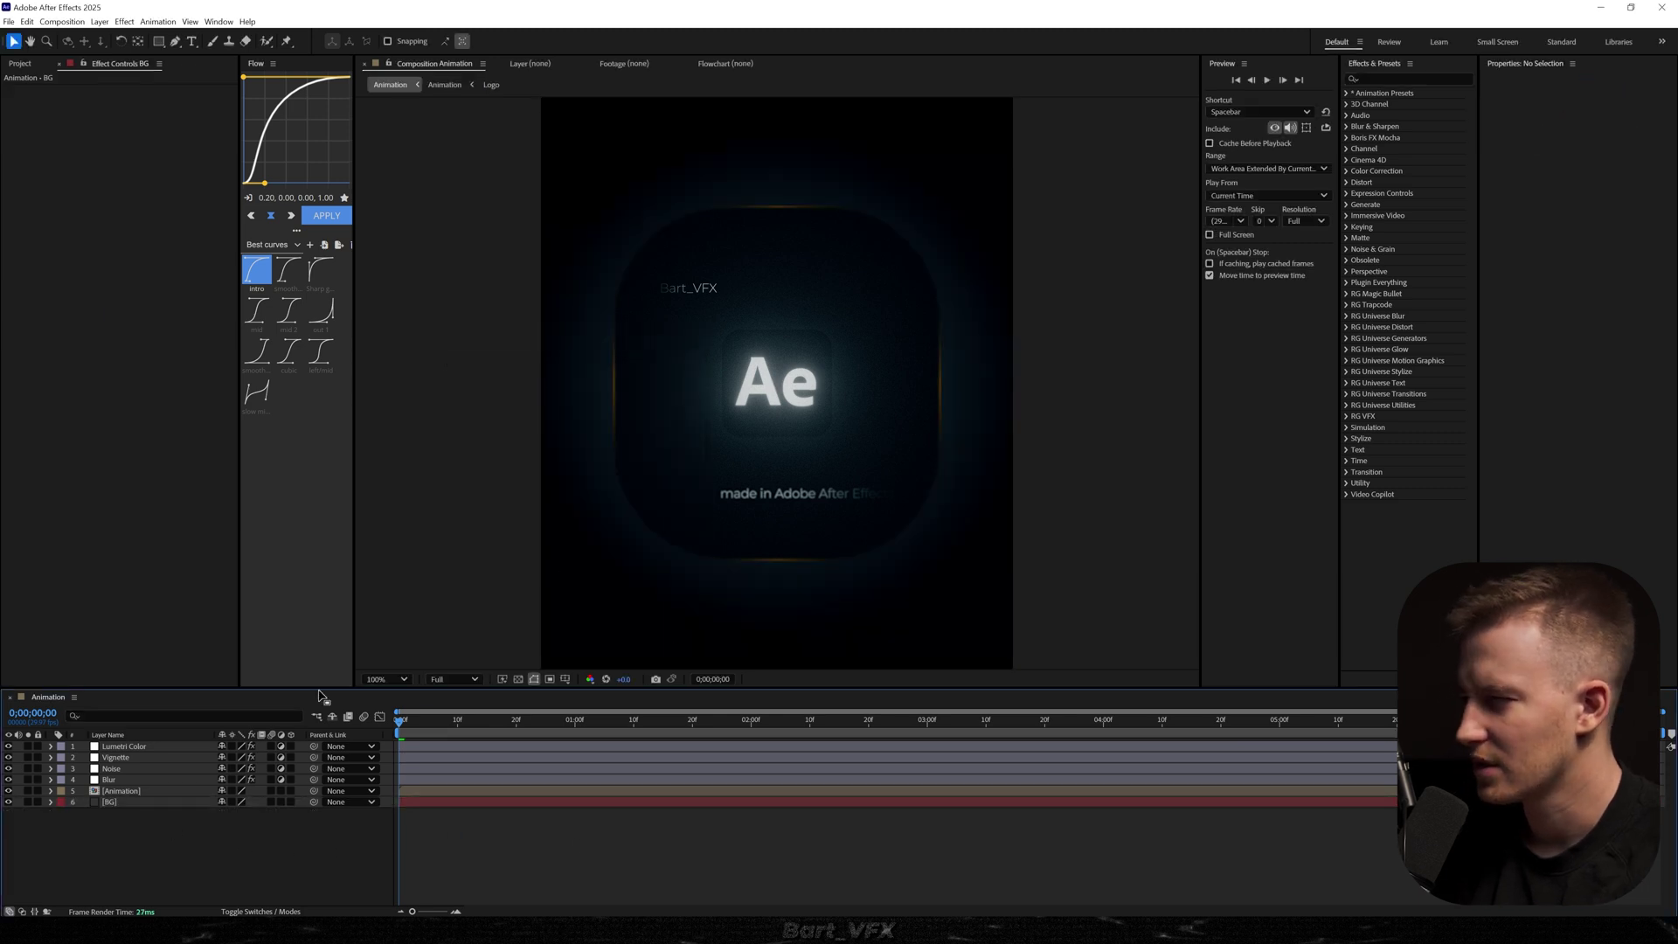
# Compare the composition with and without the BG solid and preview the animation
pyautogui.click(8, 801)
pyautogui.click(8, 801)
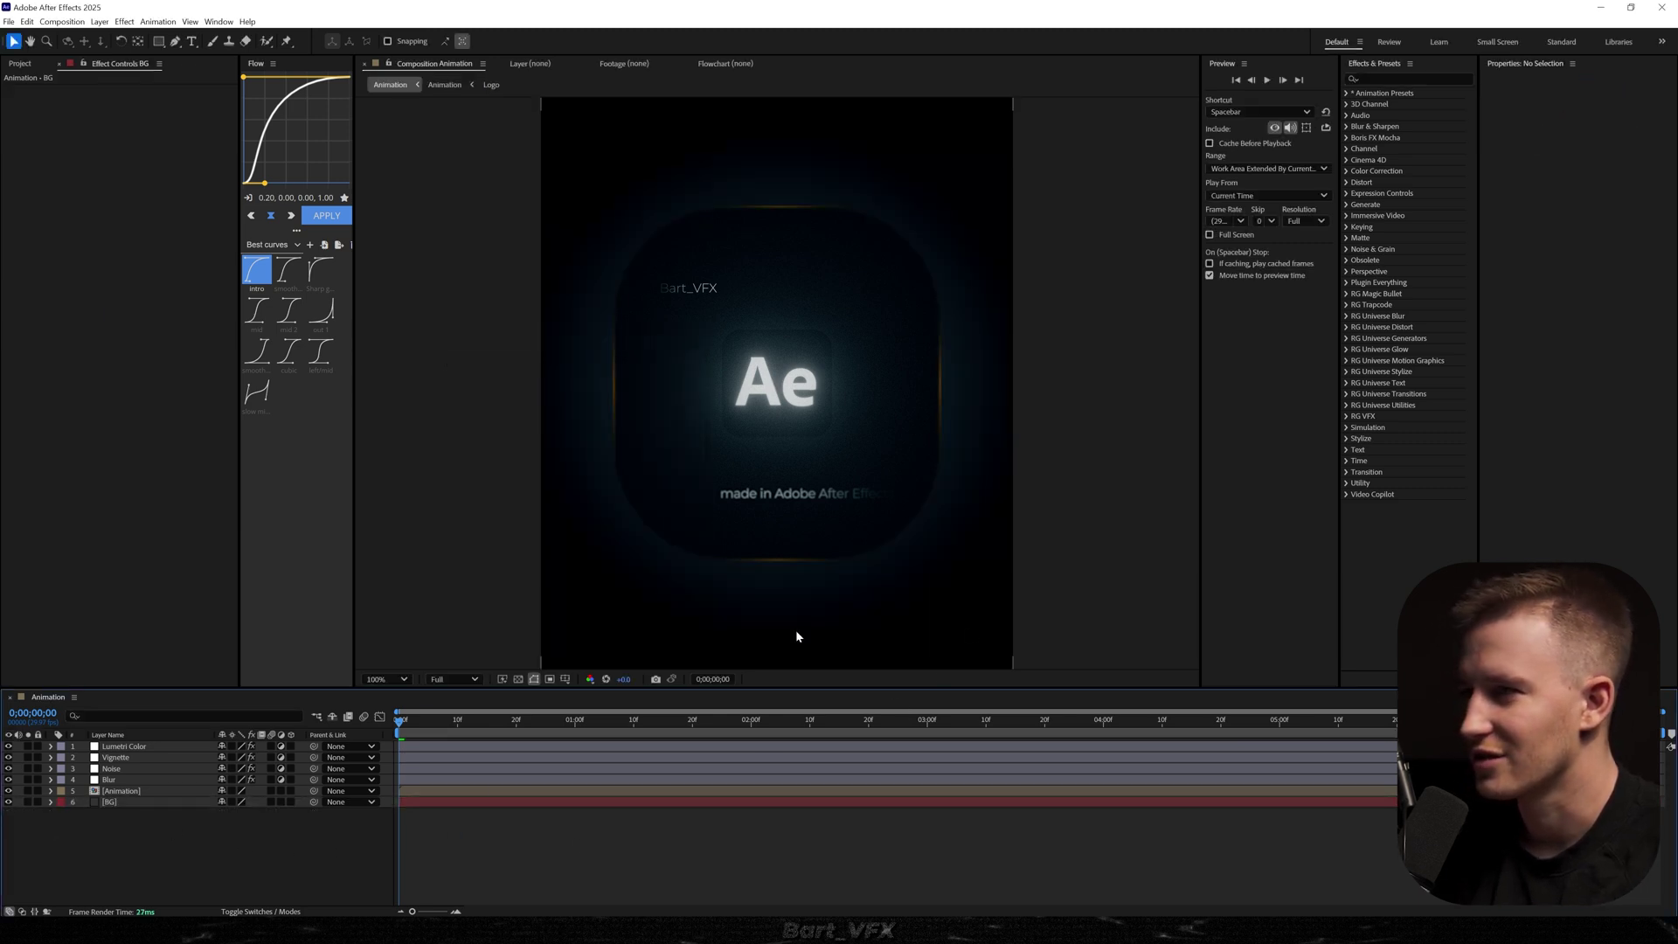
pyautogui.press('space')
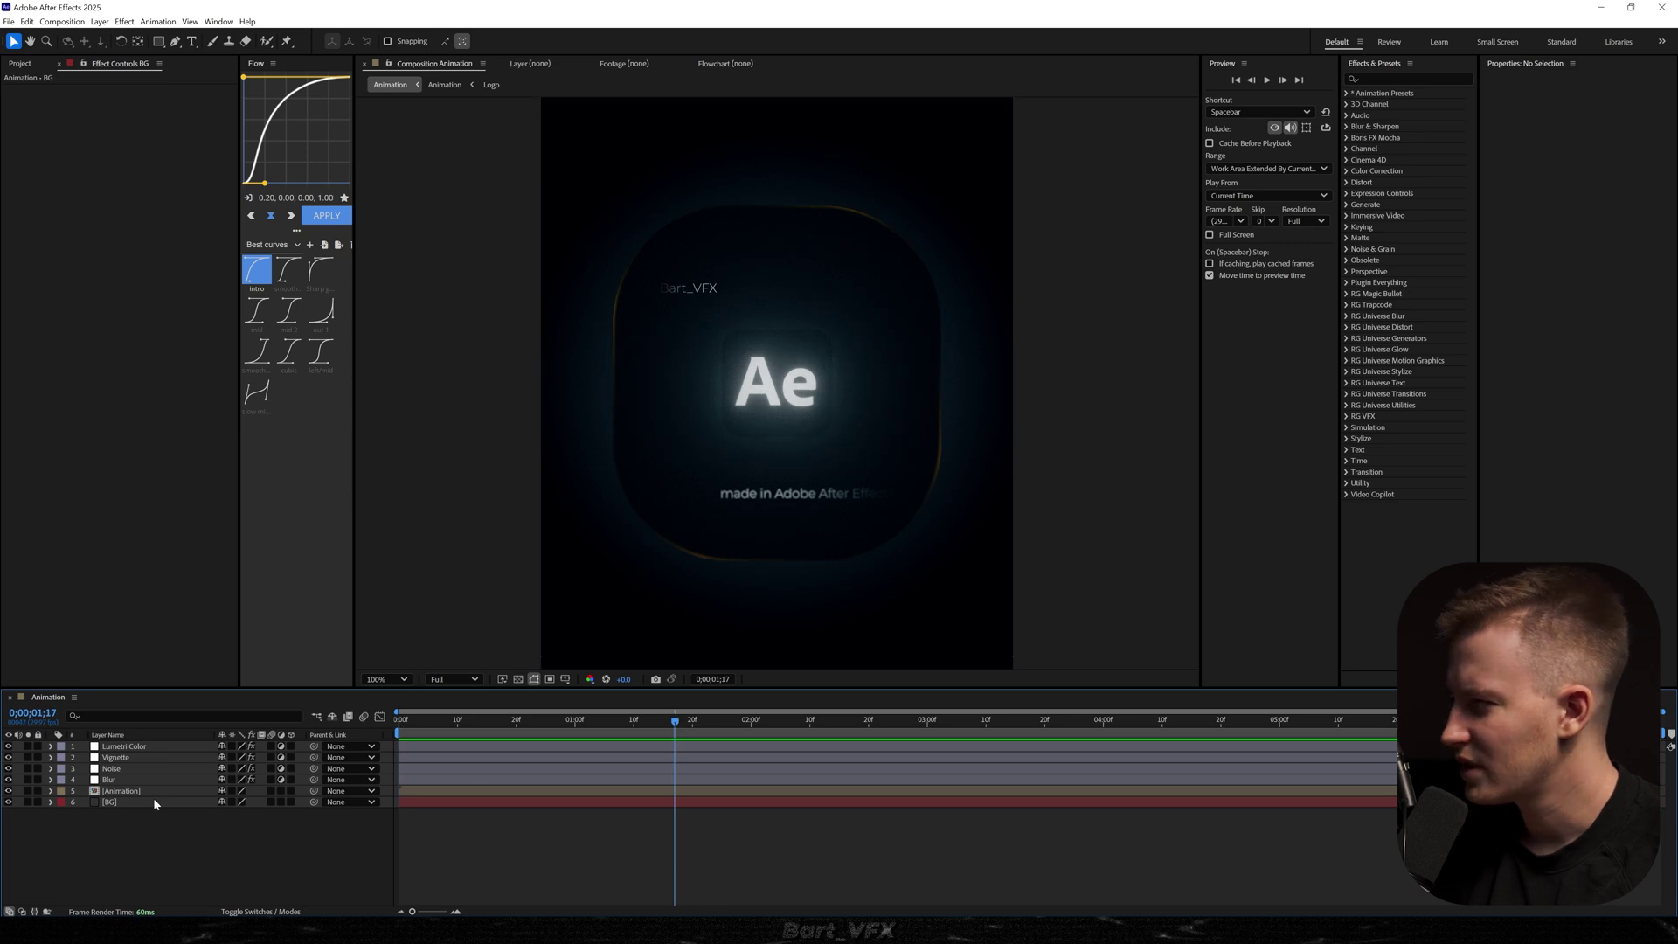
# Set the blur dimensions of the Blur layer's Gaussian Blur to Horizontal
pyautogui.click(114, 779)
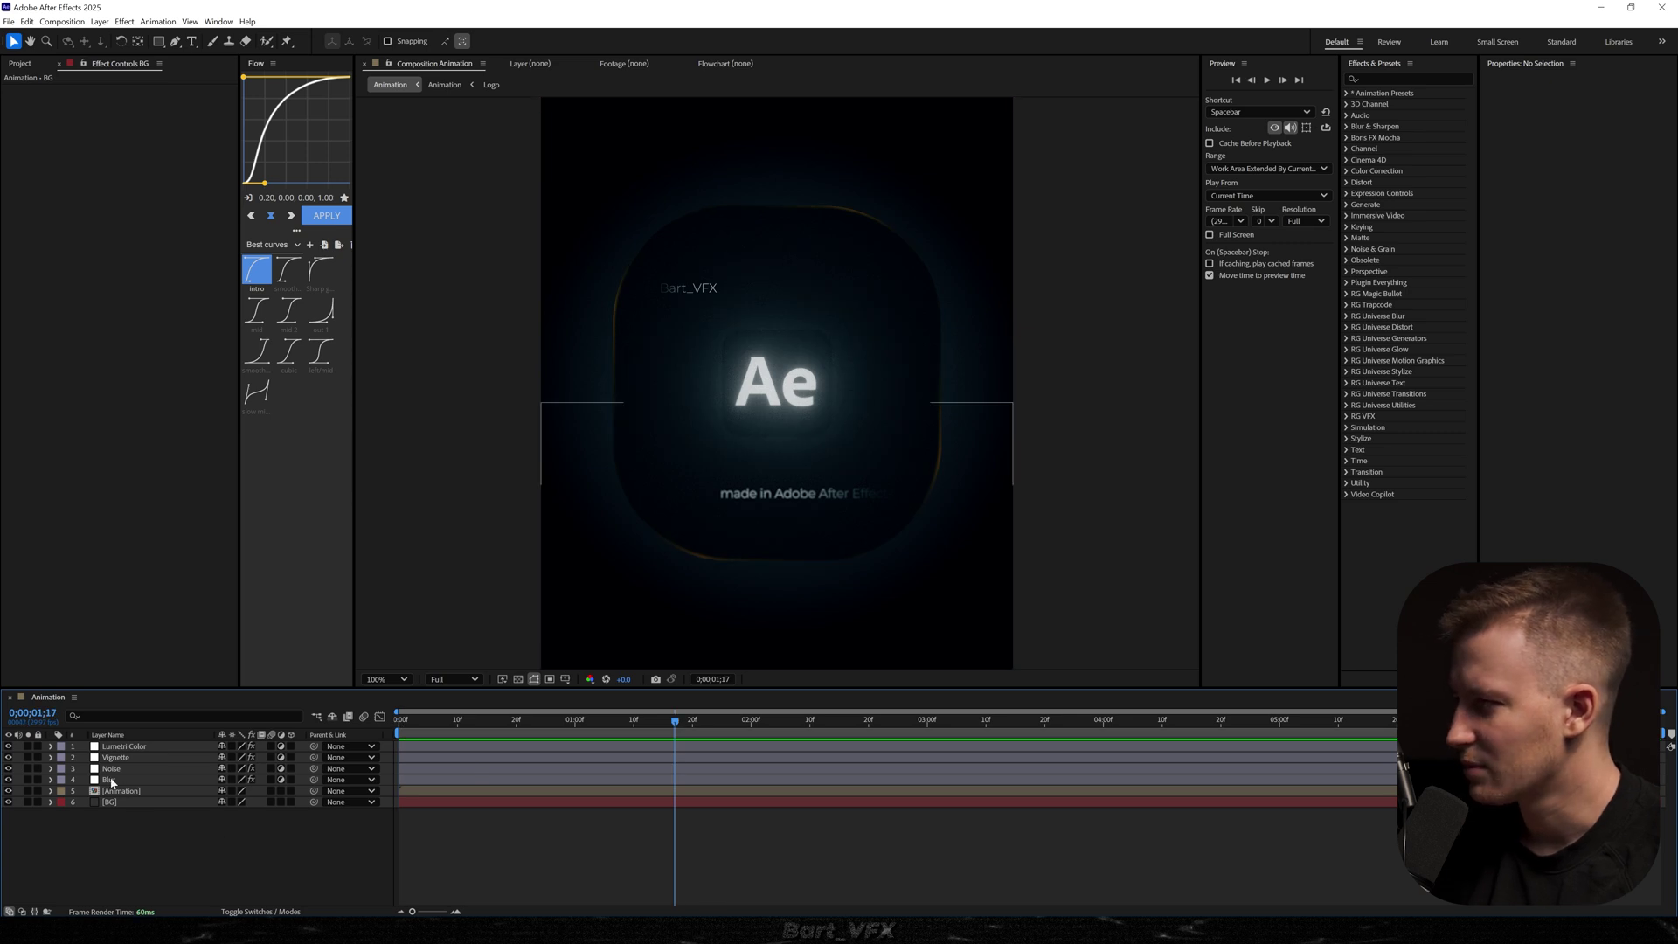
pyautogui.click(10, 781)
pyautogui.click(177, 112)
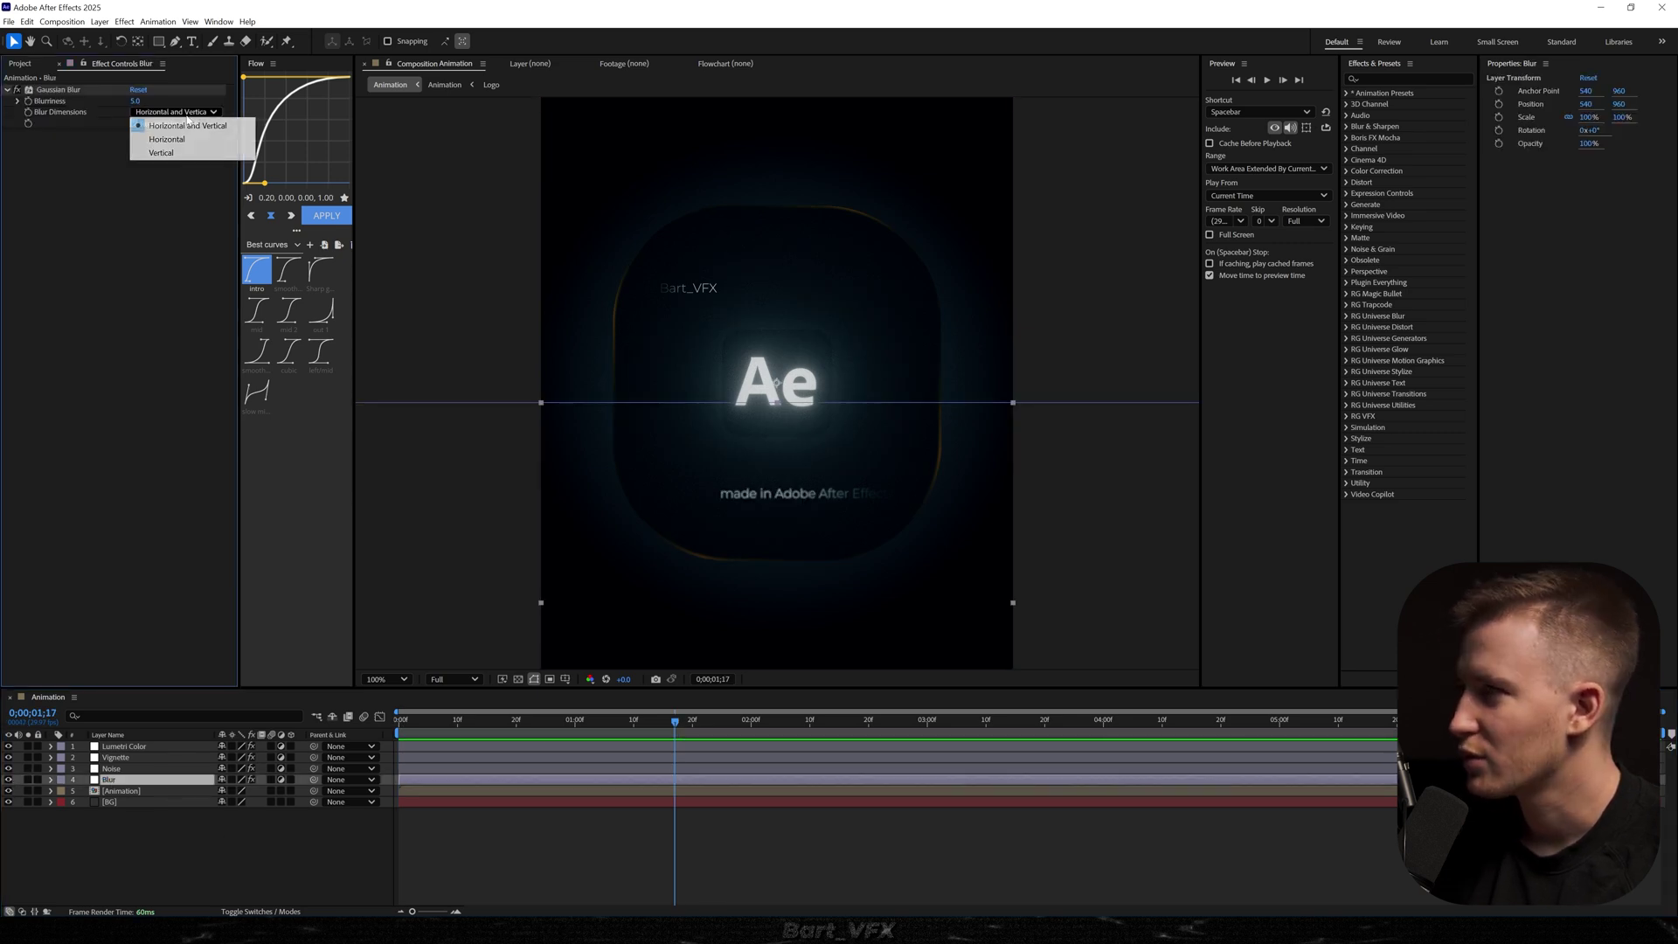
pyautogui.click(191, 141)
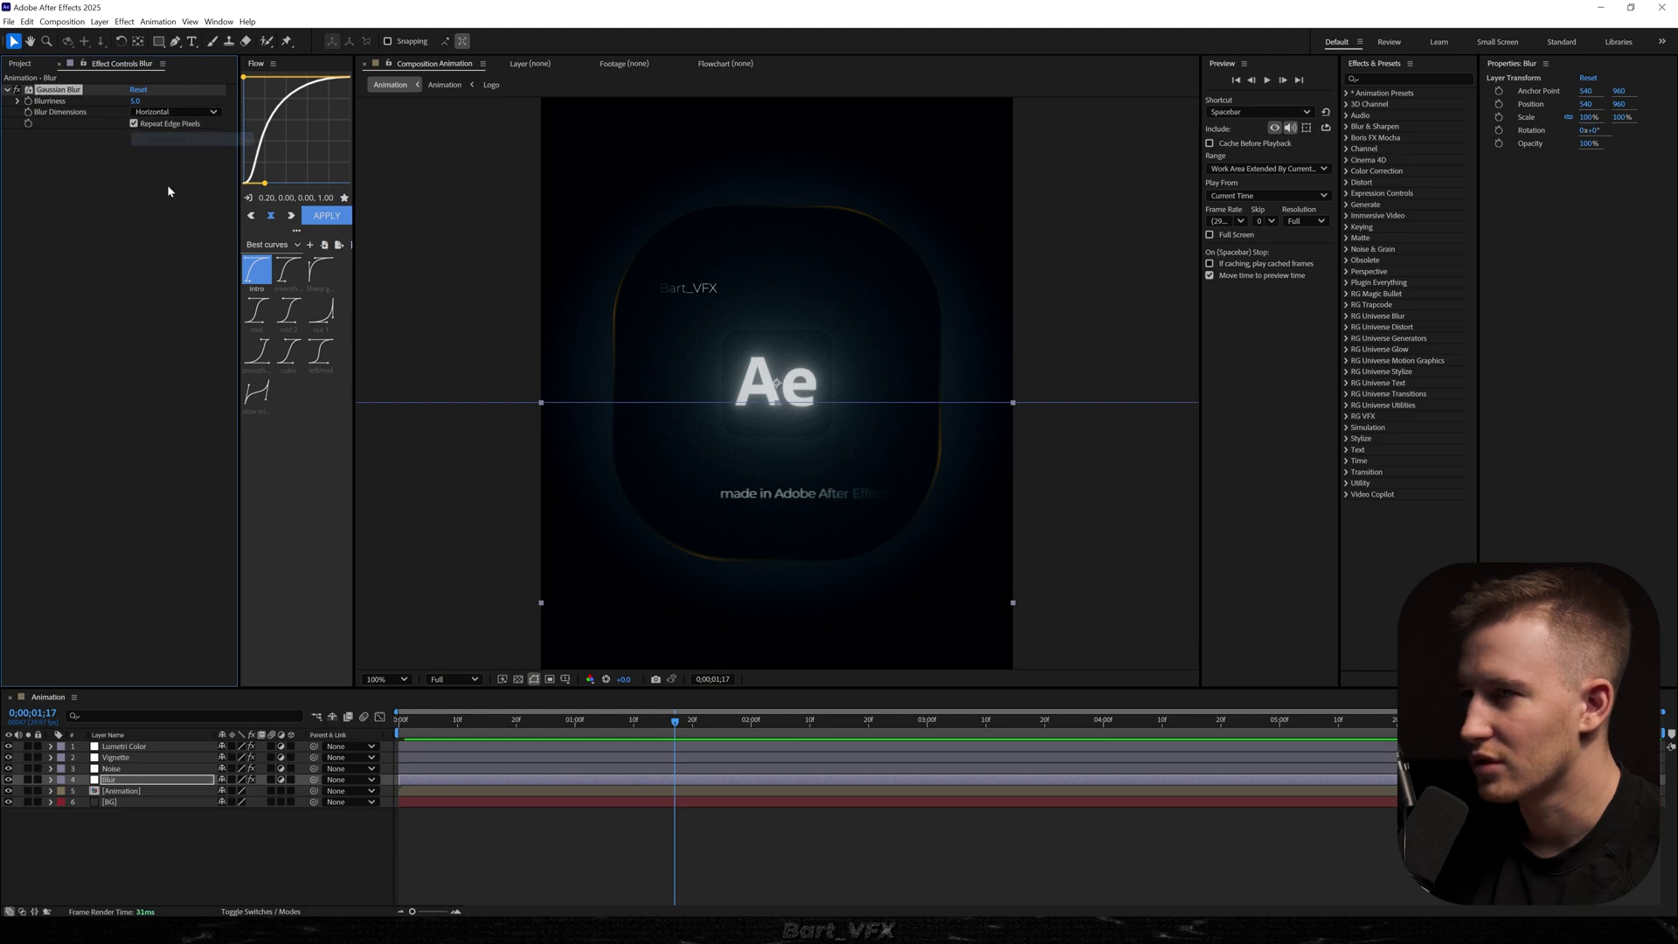
# Try a stronger Gaussian Blur blurriness of 14.5 on the Blur layer and undo it
pyautogui.moveTo(135, 100); pyautogui.dragTo(166, 100)
pyautogui.click(923, 886)
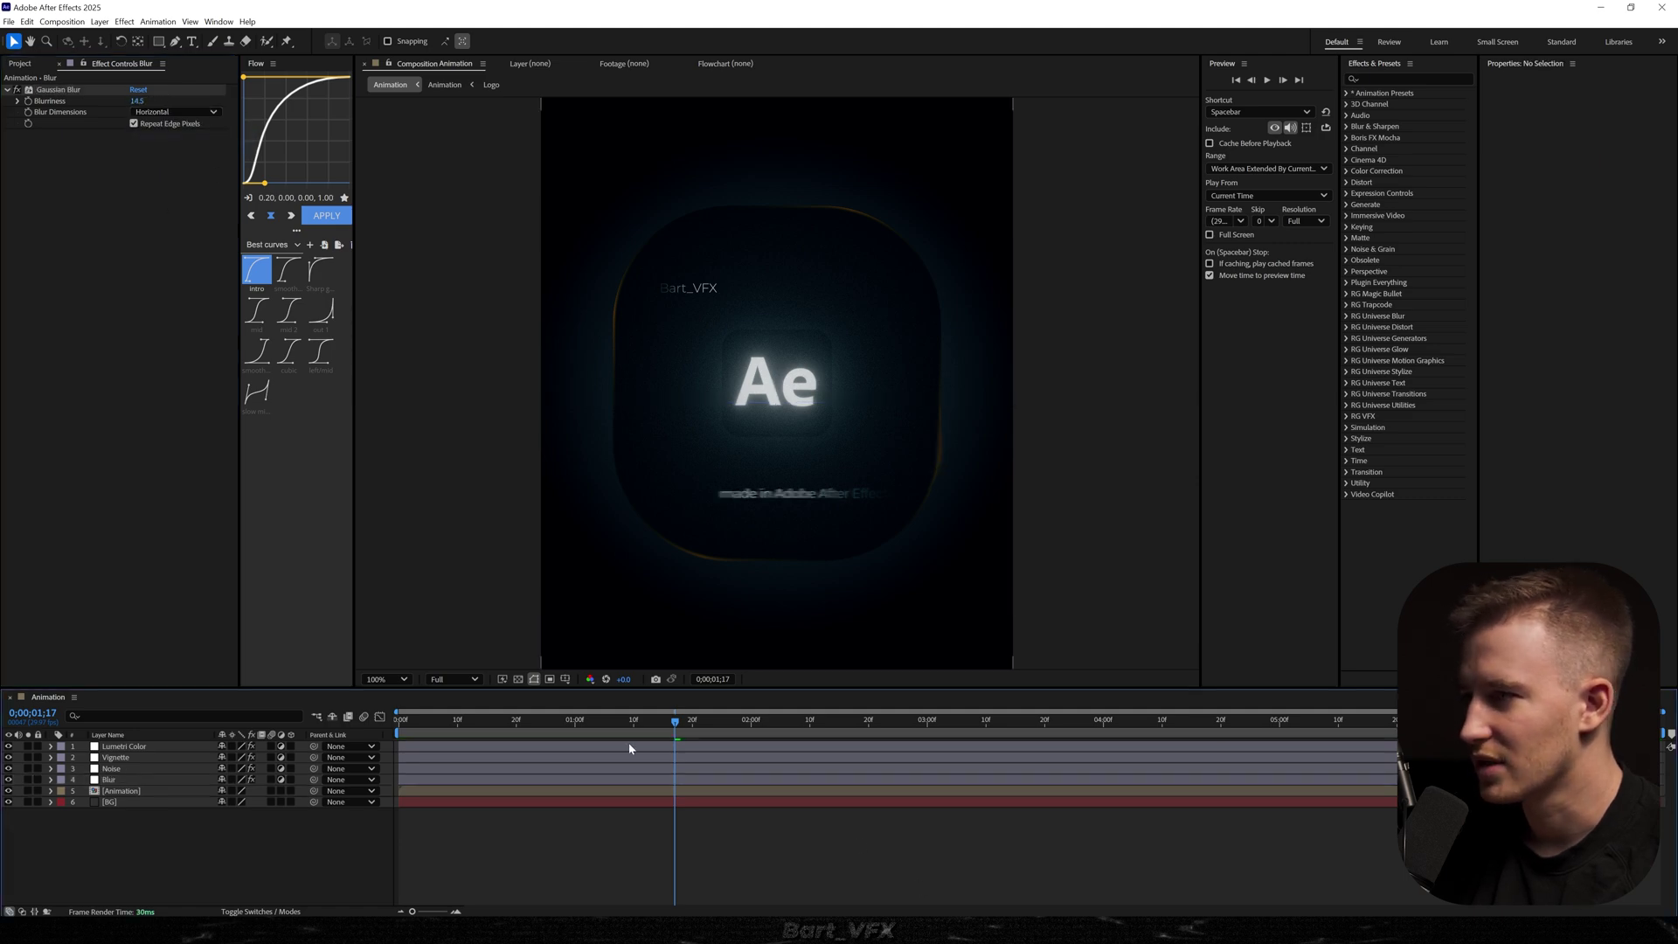
pyautogui.hotkey('ctrl', 'z')
pyautogui.click(137, 100)
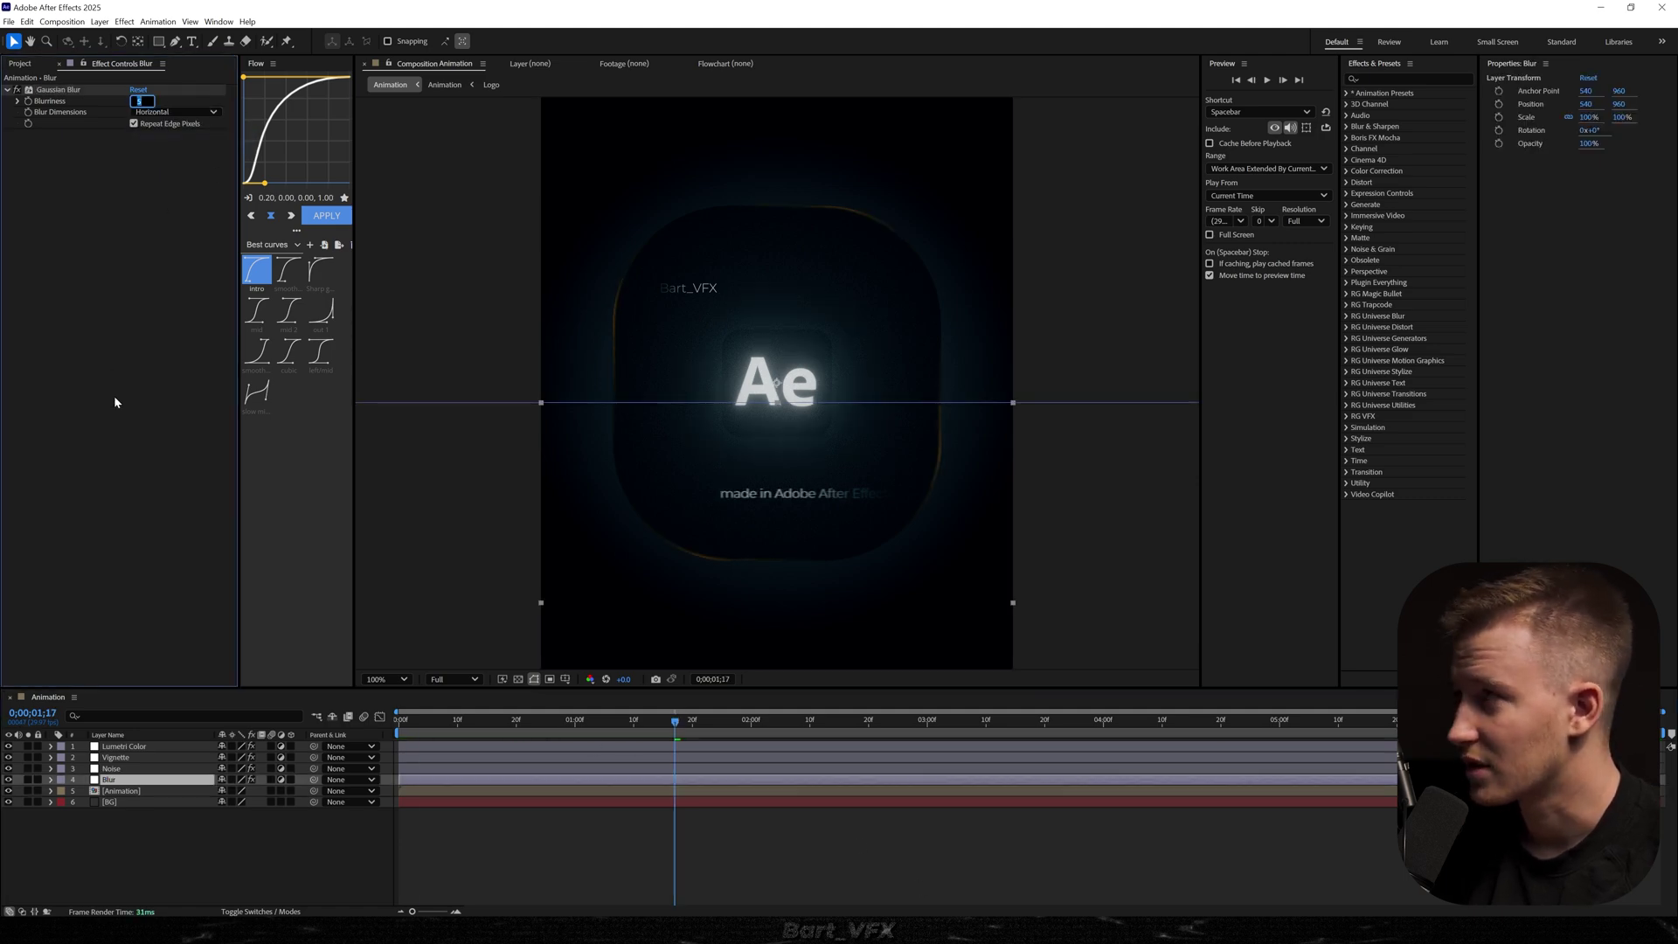
pyautogui.press('Return')
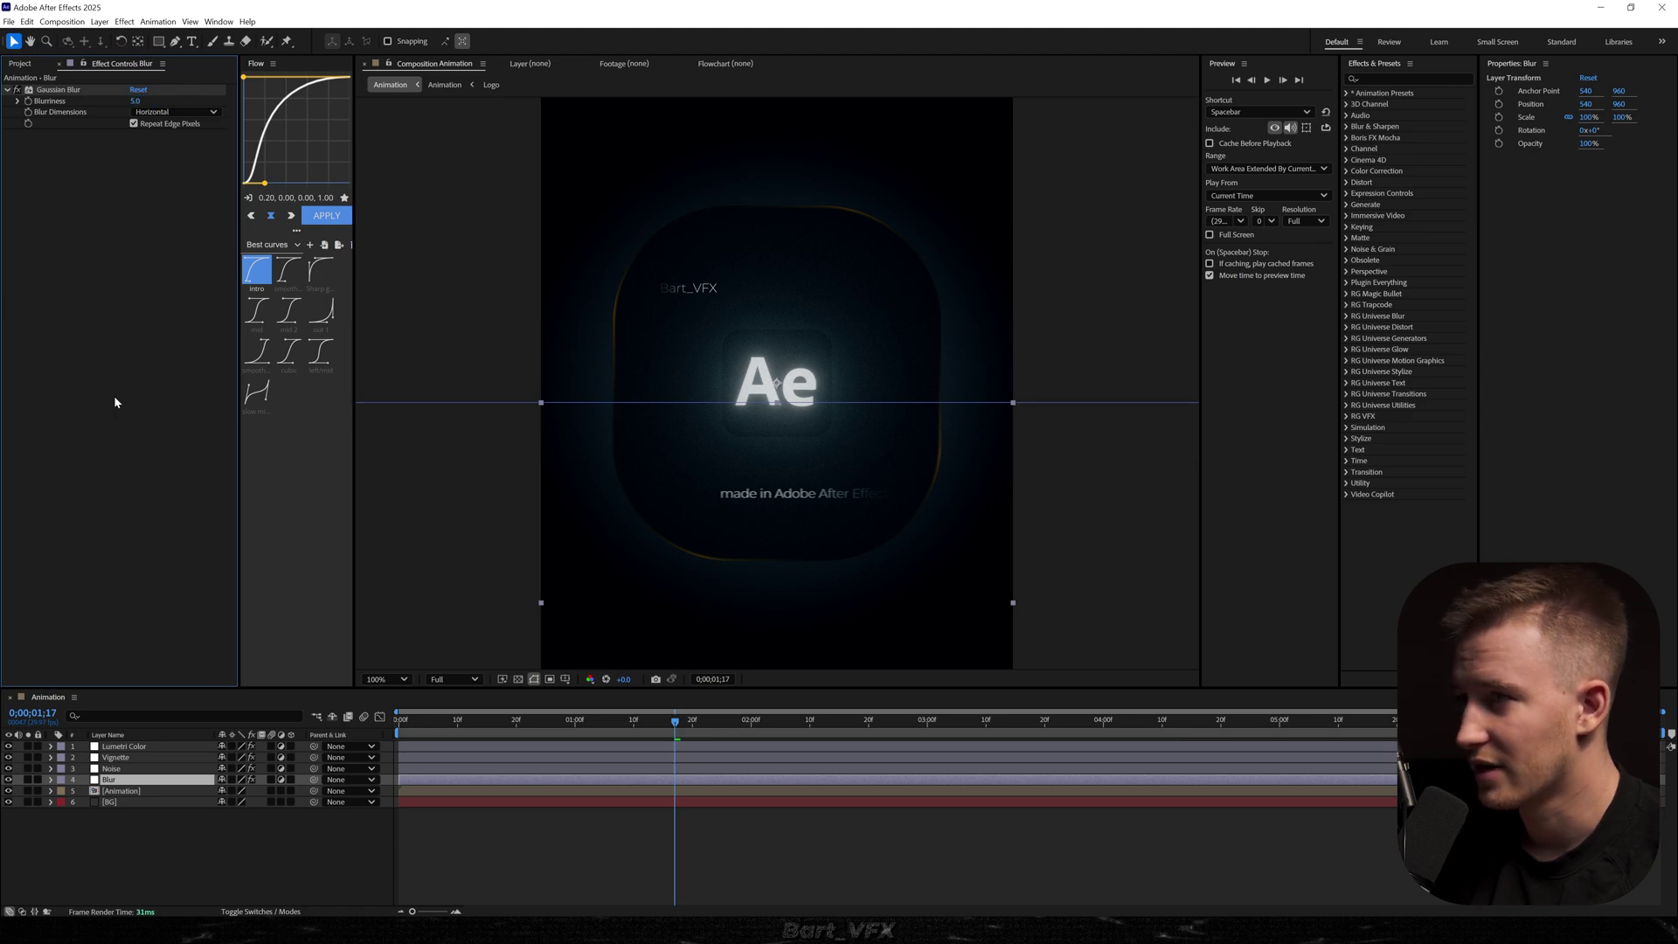